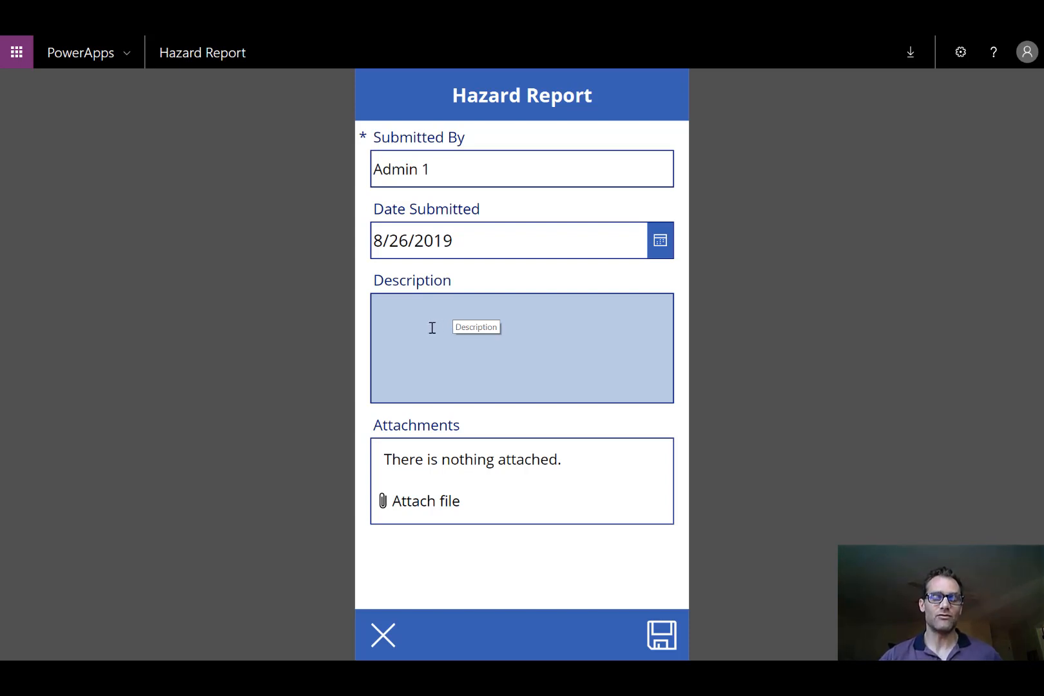
Enter "A fire extinguisher requires service." as the hazard report's description
{"action": "left_click", "coordinate": [431, 328]}
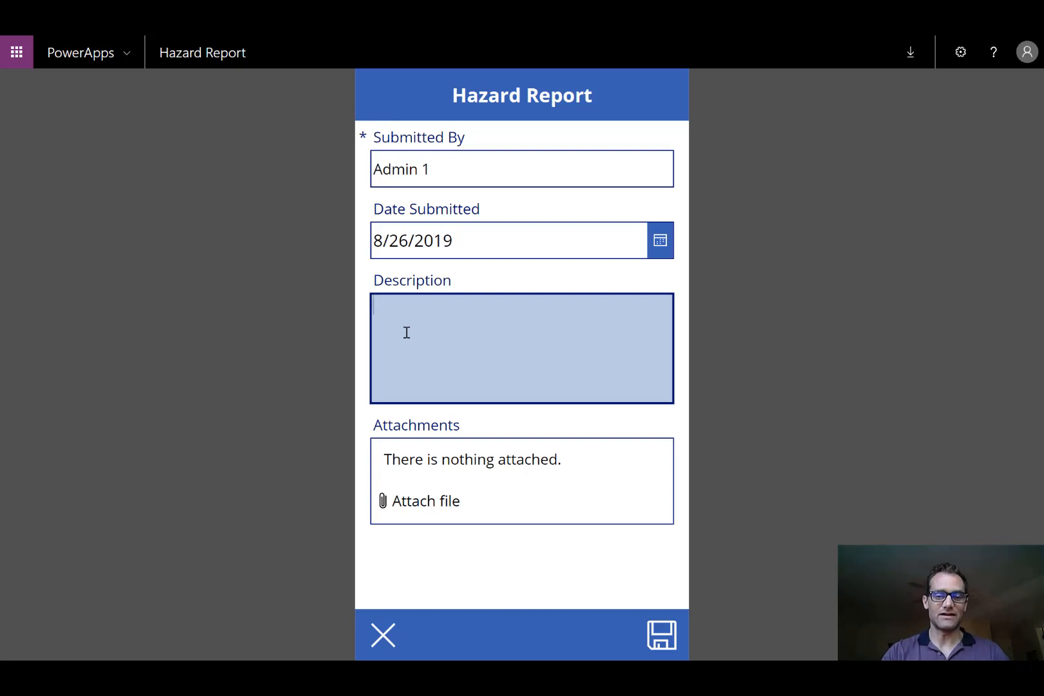
{"action": "type", "text": "A fire extinguisher requires service"}
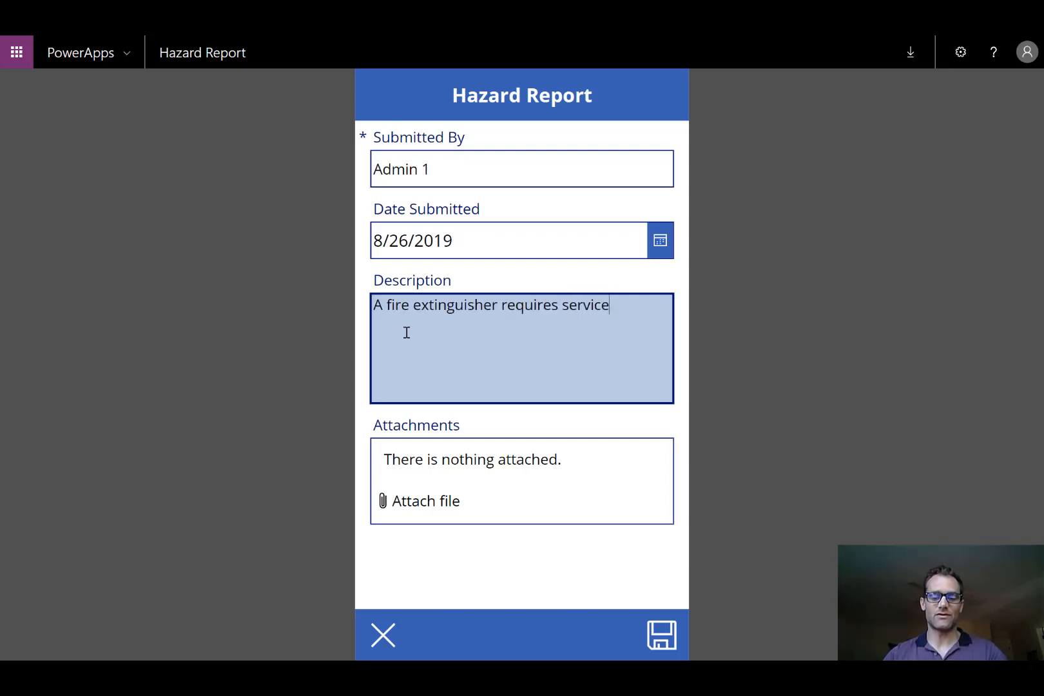
{"action": "type", "text": "."}
Attach the image file Logo_340w_178h to the hazard report and save the report
{"action": "left_click", "coordinate": [495, 498]}
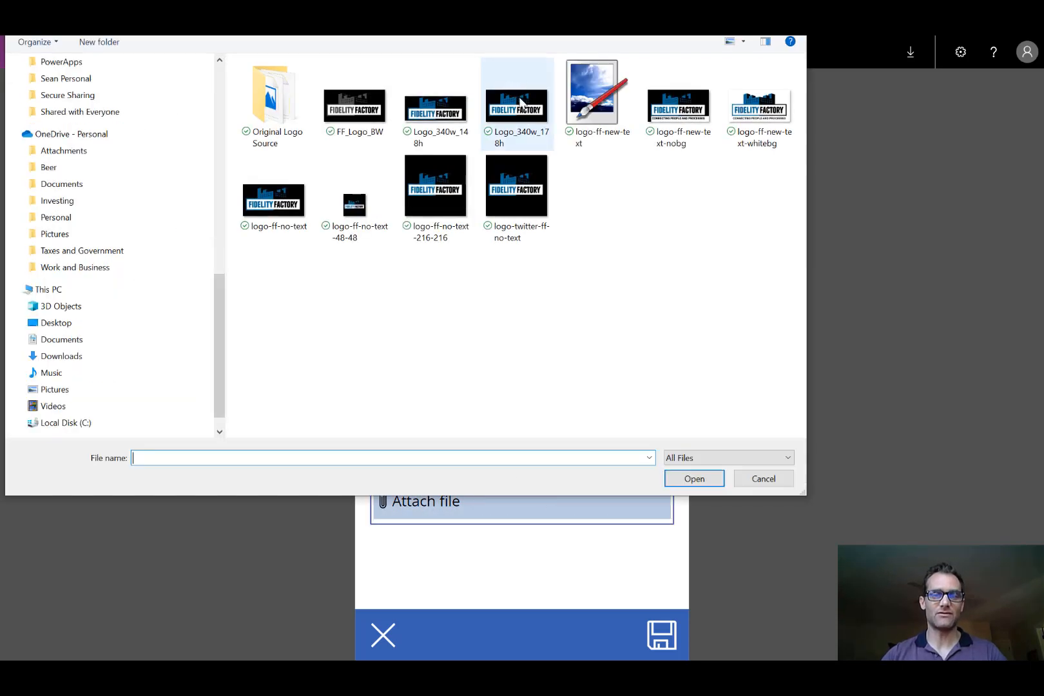
{"action": "left_click", "coordinate": [516, 106]}
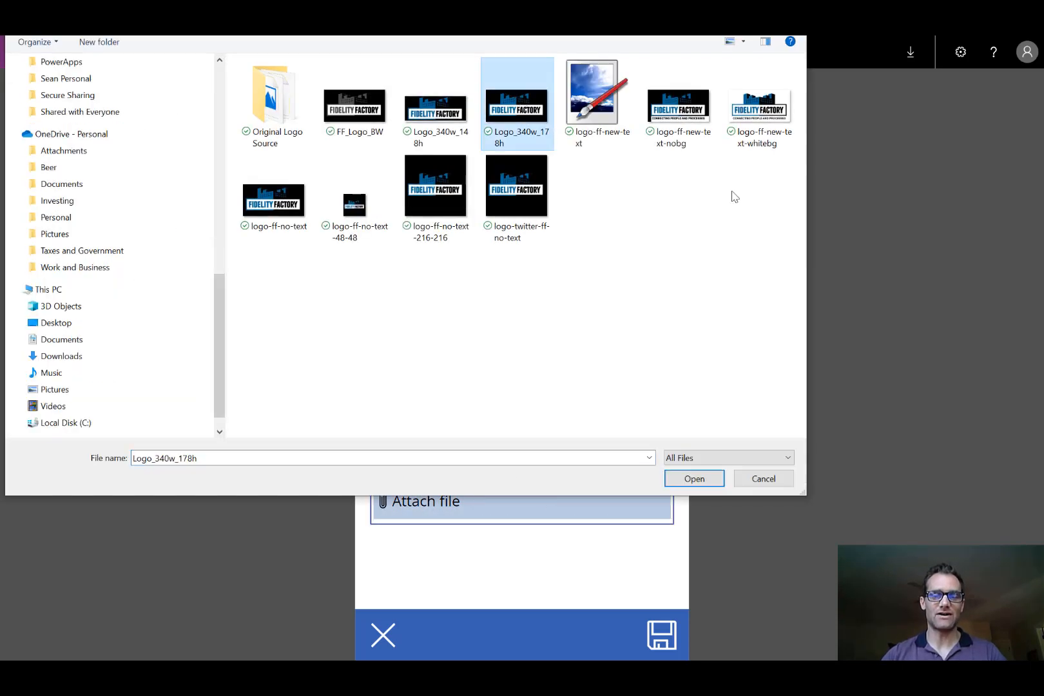
{"action": "left_click", "coordinate": [696, 476]}
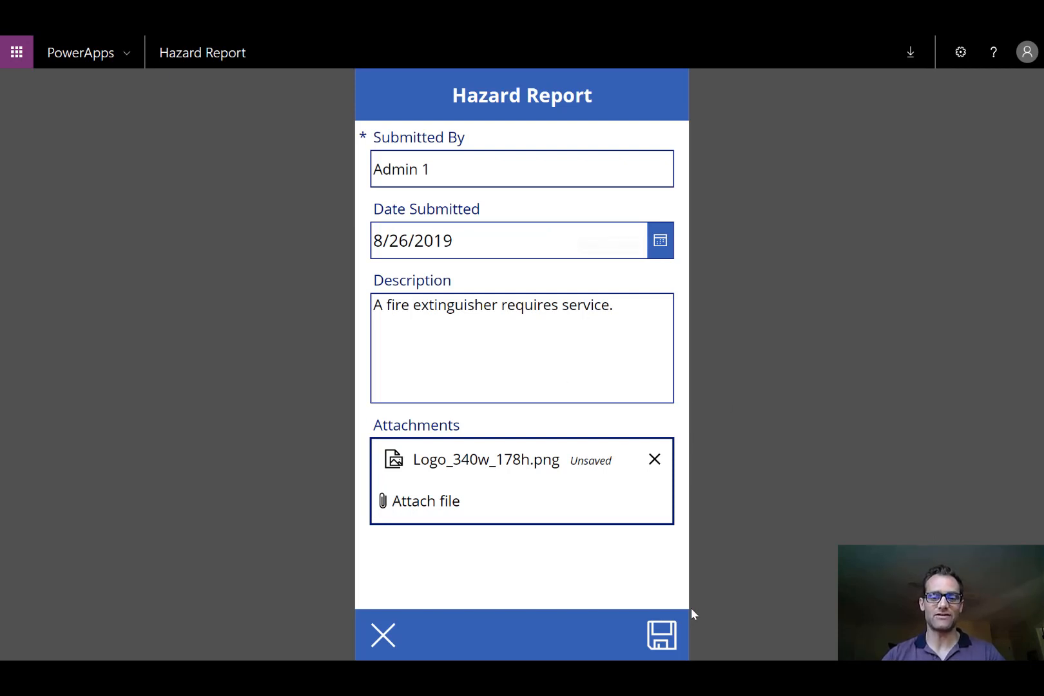
{"action": "left_click", "coordinate": [661, 637]}
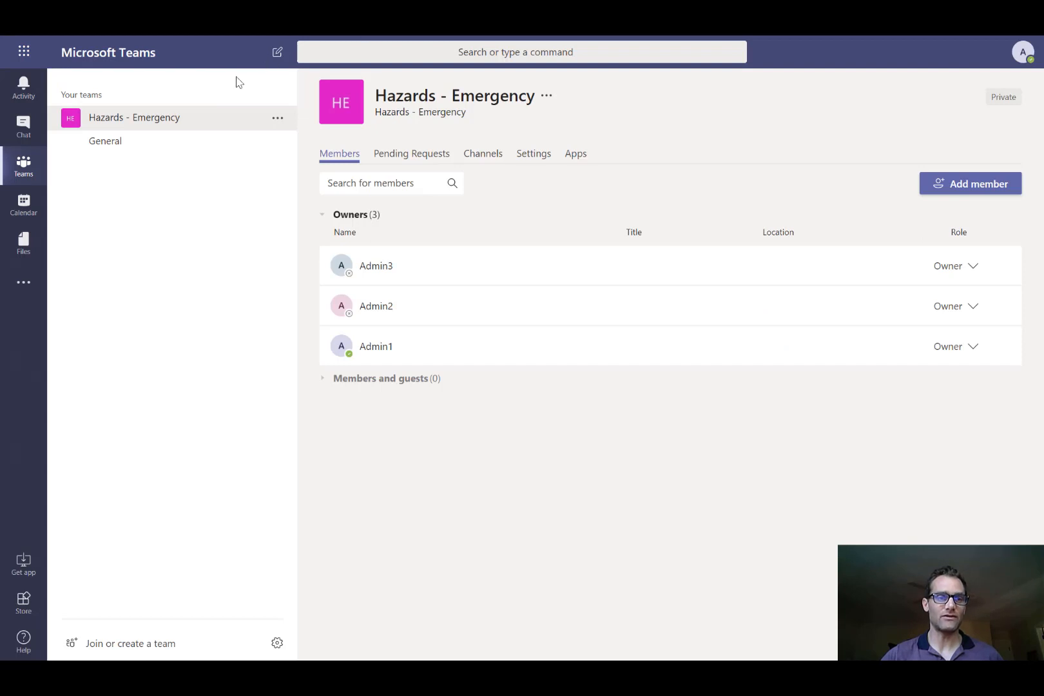
{"action": "left_click", "coordinate": [195, 123]}
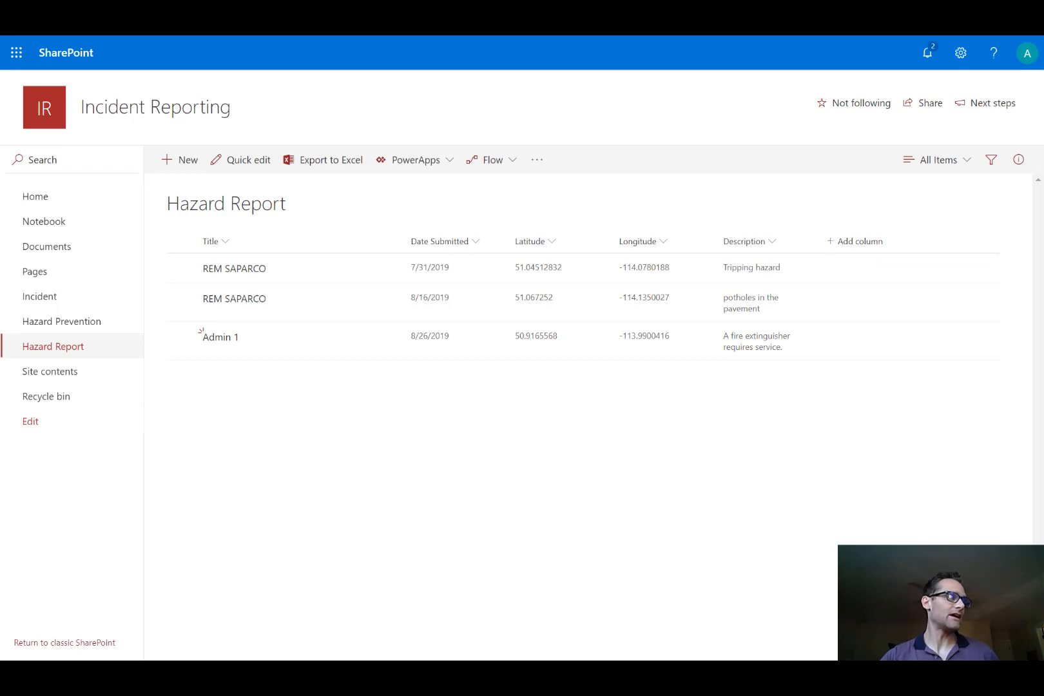
Add a Yes/No column named Emergency with default value No to the SharePoint Hazard Report list
{"action": "left_click", "coordinate": [896, 245]}
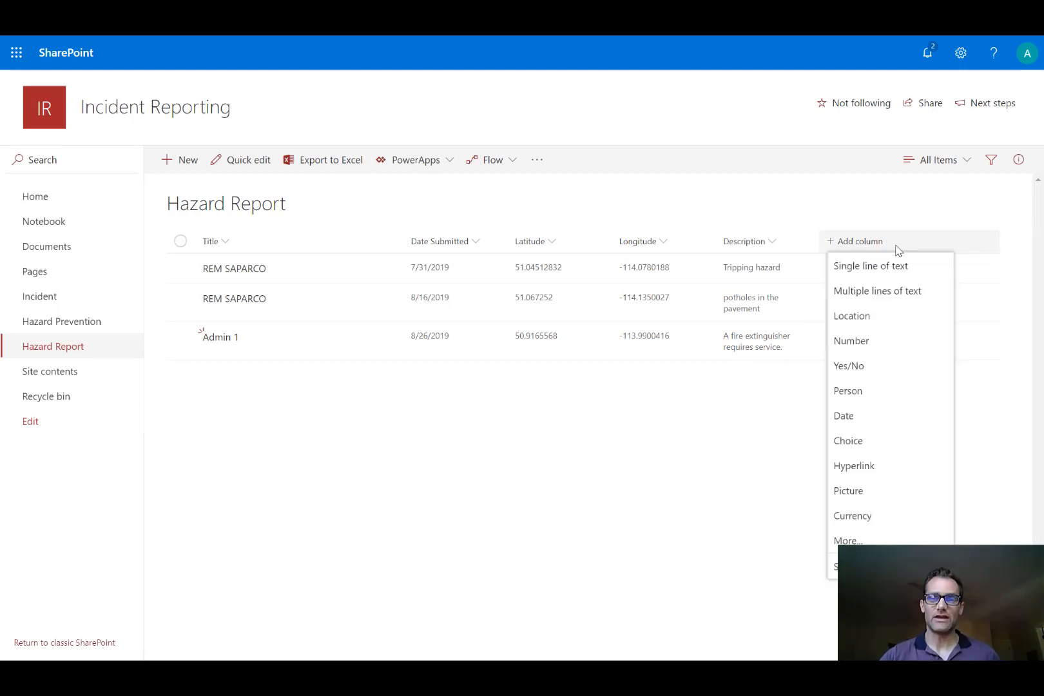
{"action": "left_click", "coordinate": [850, 369]}
{"action": "type", "text": "Emergency"}
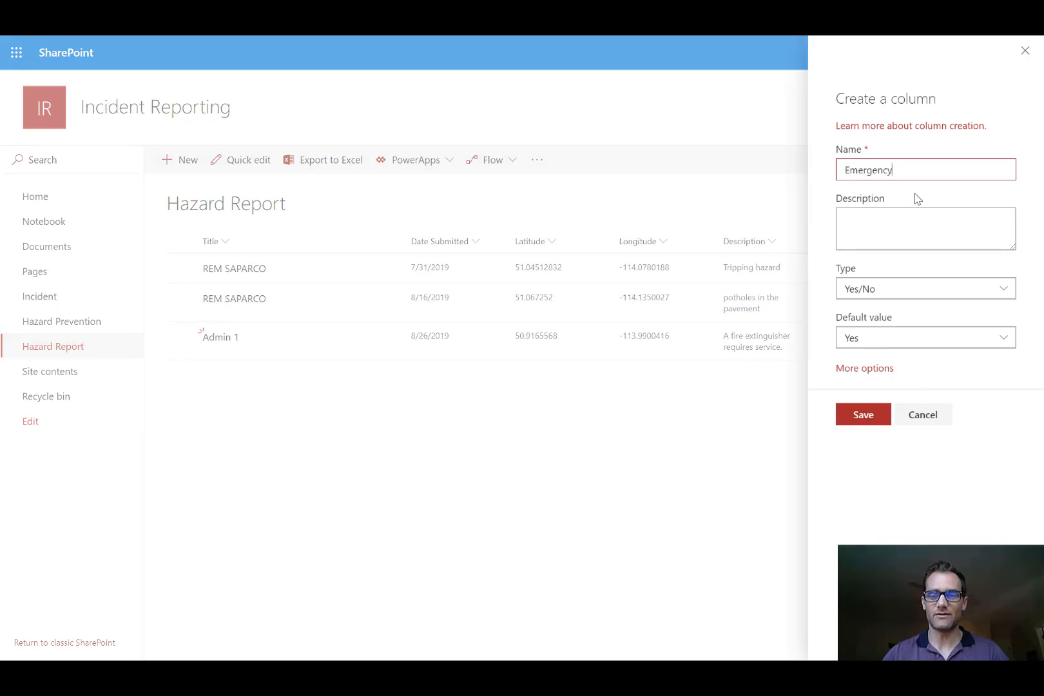
{"action": "left_click", "coordinate": [918, 341]}
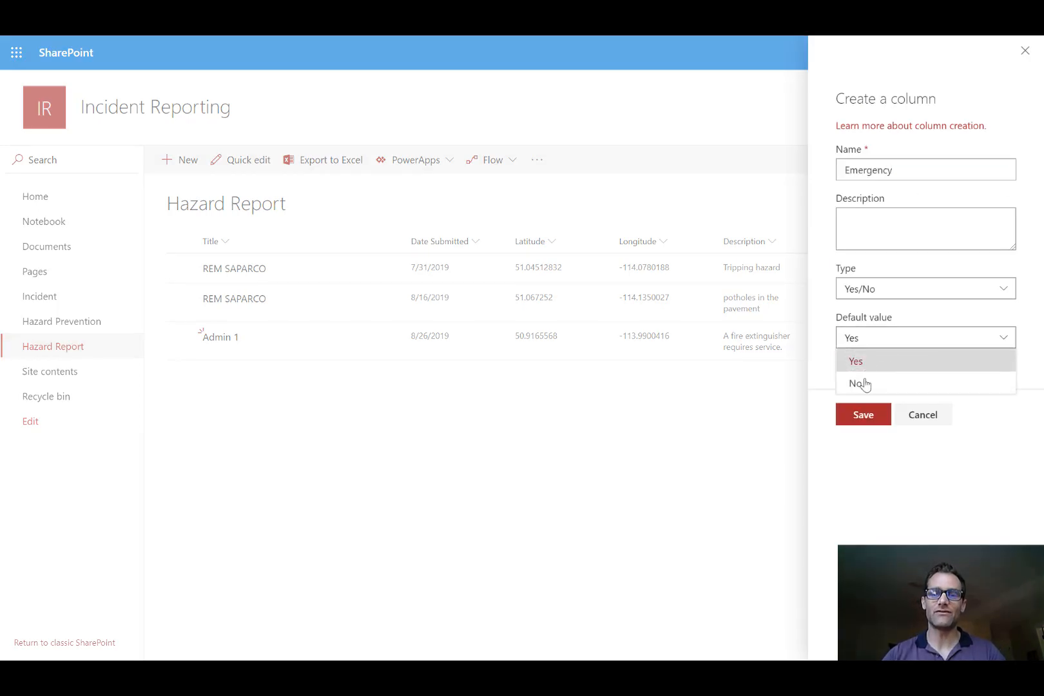
{"action": "left_click", "coordinate": [863, 384]}
{"action": "left_click", "coordinate": [857, 416]}
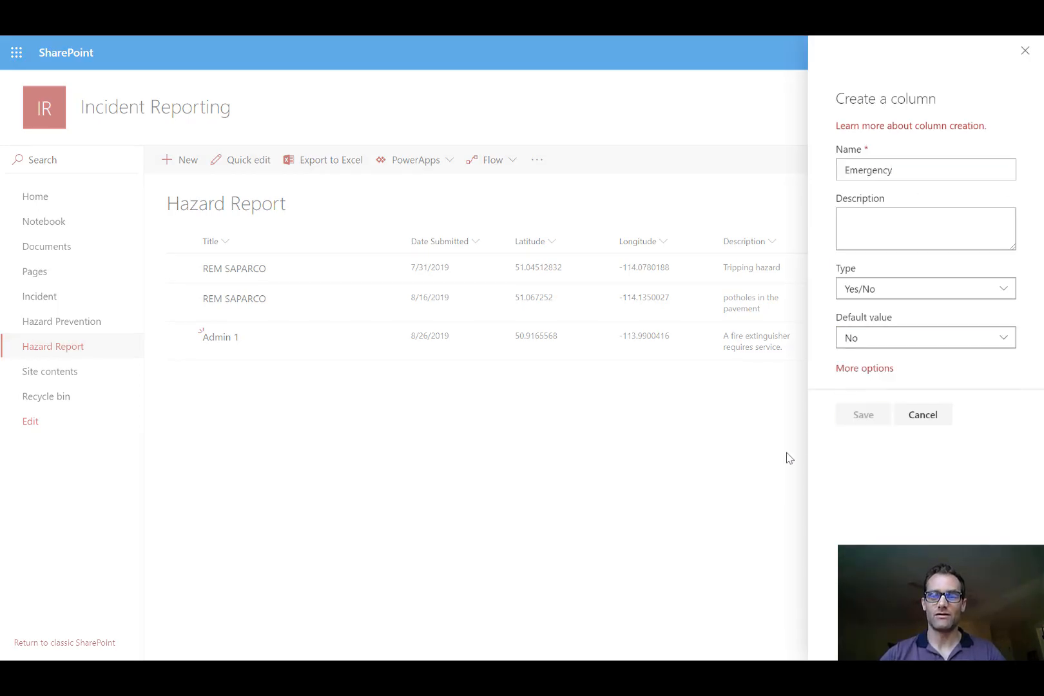
Add a Choice column named Status with the choices Under Investigation and Resolved, pick its default value, and save it
{"action": "left_click", "coordinate": [961, 245]}
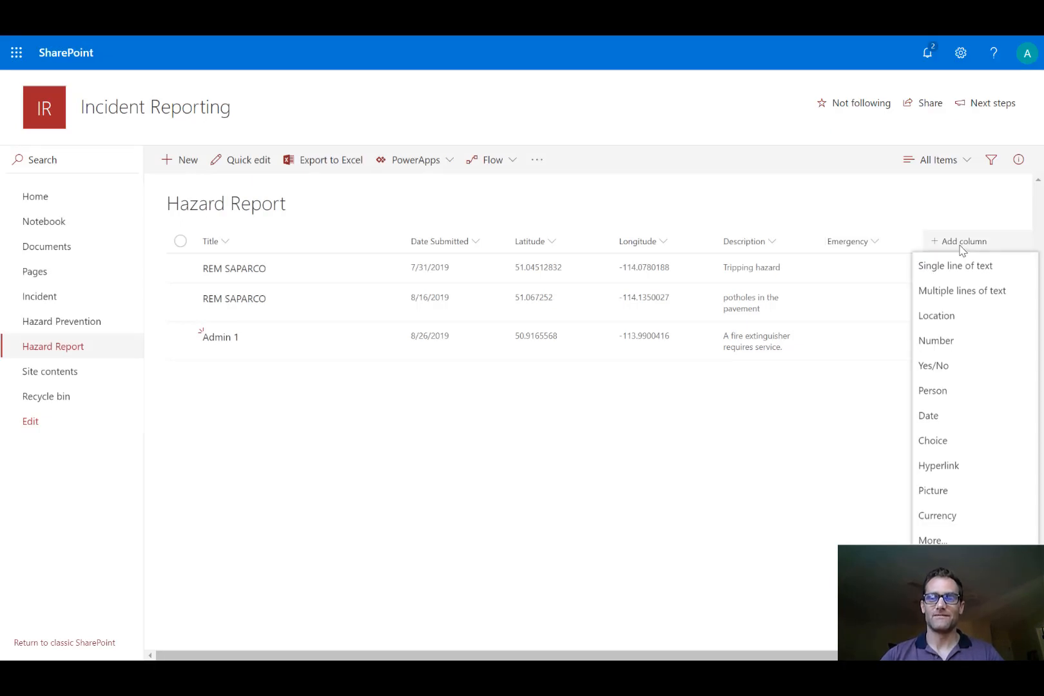
{"action": "left_click", "coordinate": [933, 441]}
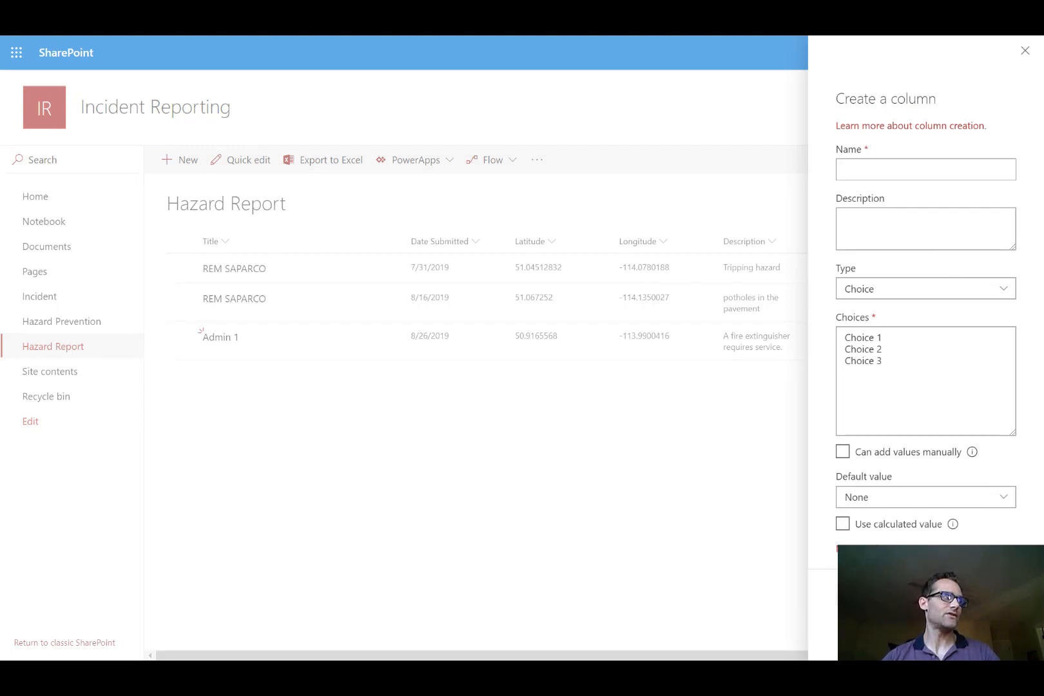
{"action": "left_click", "coordinate": [932, 172]}
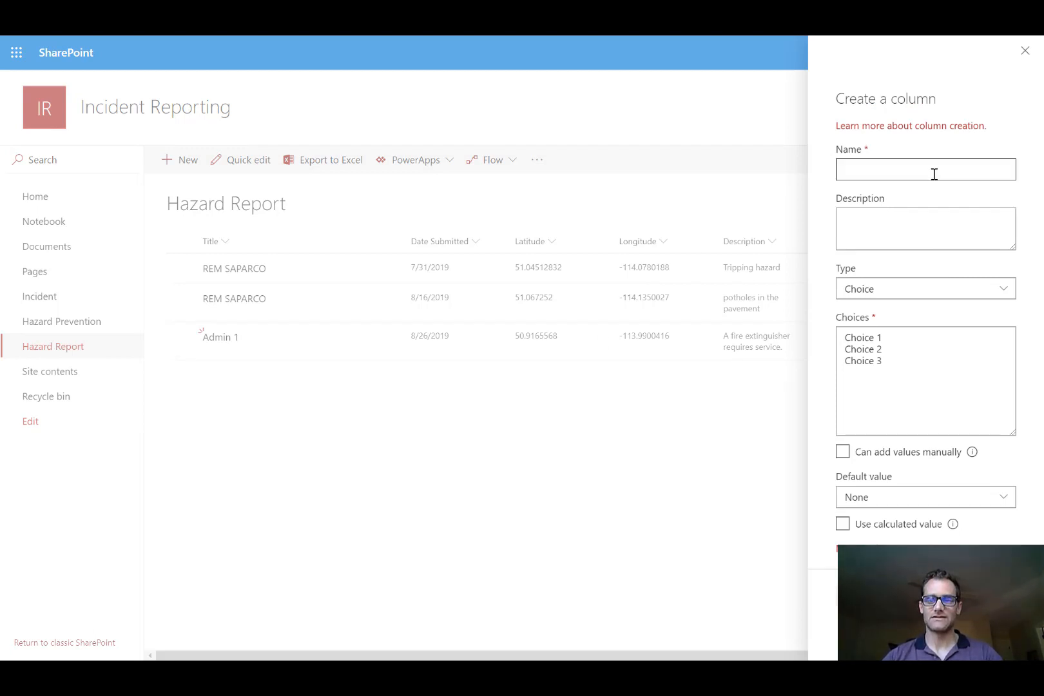
{"action": "type", "text": "Status"}
{"action": "left_click", "coordinate": [955, 403]}
{"action": "key", "text": "ctrl+a"}
{"action": "type", "text": "Under Investigation Resolved"}
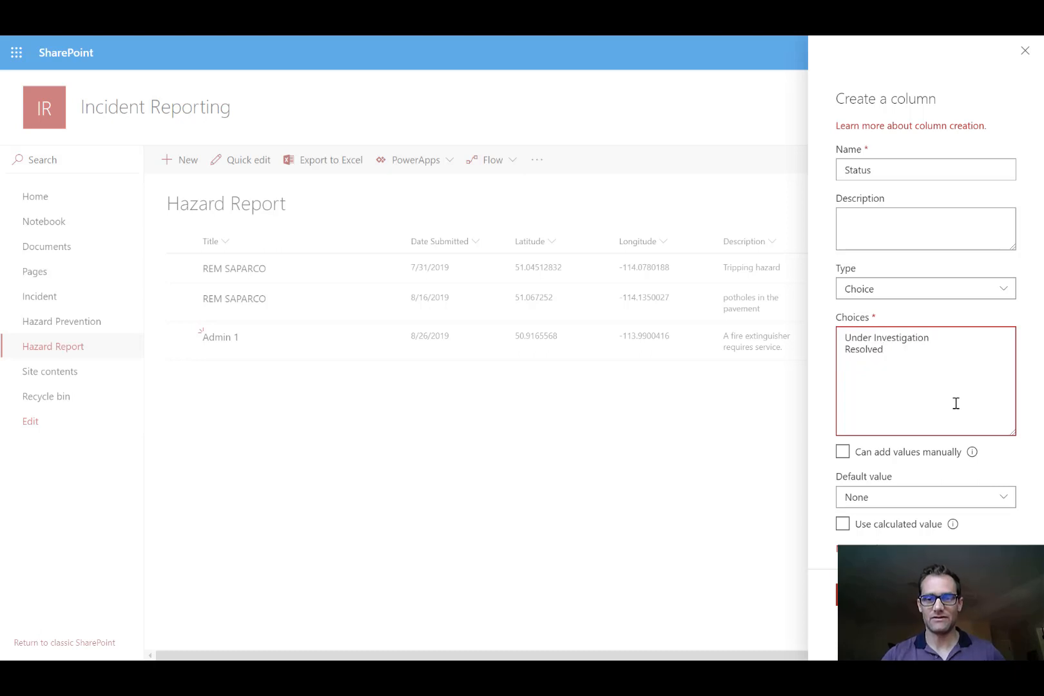
{"action": "left_click", "coordinate": [892, 498]}
{"action": "left_click", "coordinate": [890, 540]}
{"action": "left_click", "coordinate": [857, 594]}
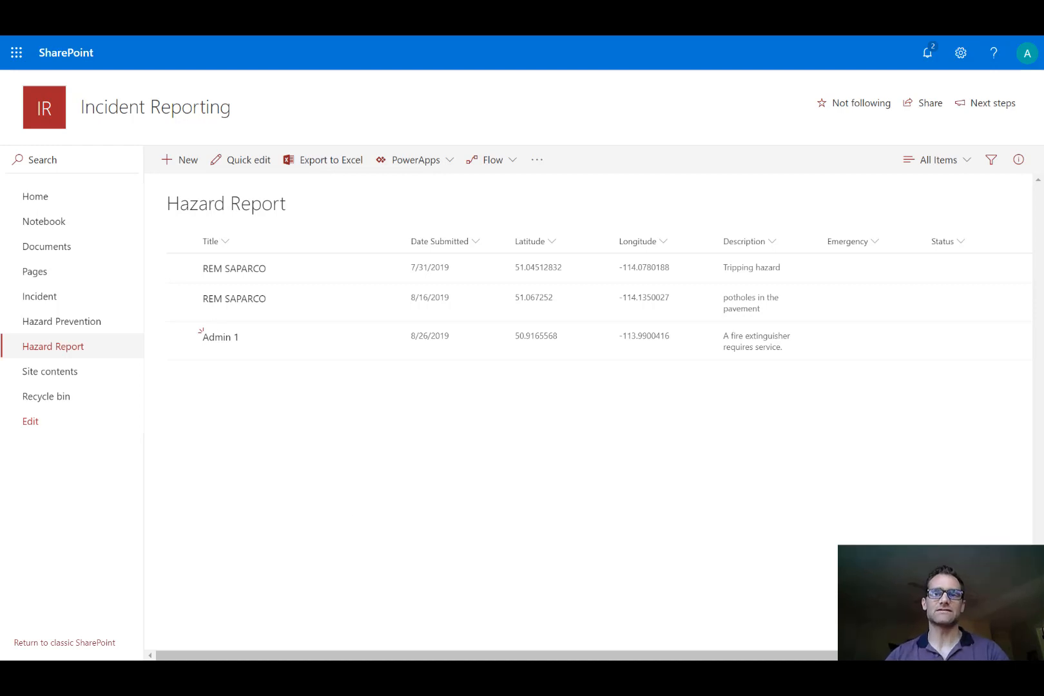
Open the Microsoft Flow site, flow.microsoft.com, in a new incognito browser window
{"action": "key", "text": "ctrl+shift+n"}
{"action": "type", "text": "flow."}
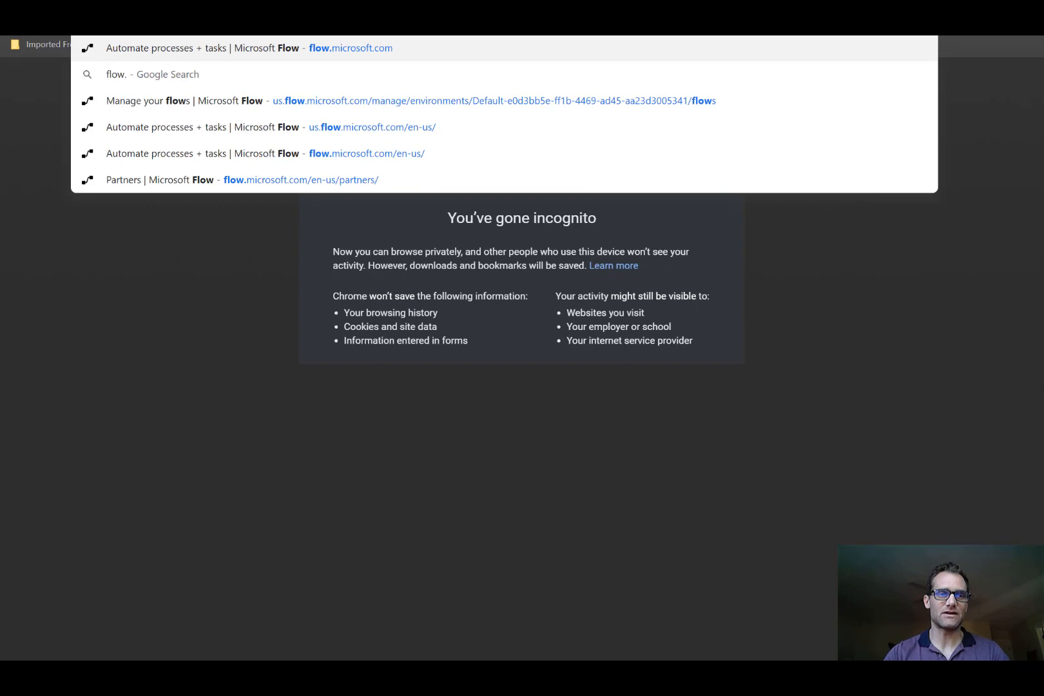
{"action": "key", "text": "Return"}
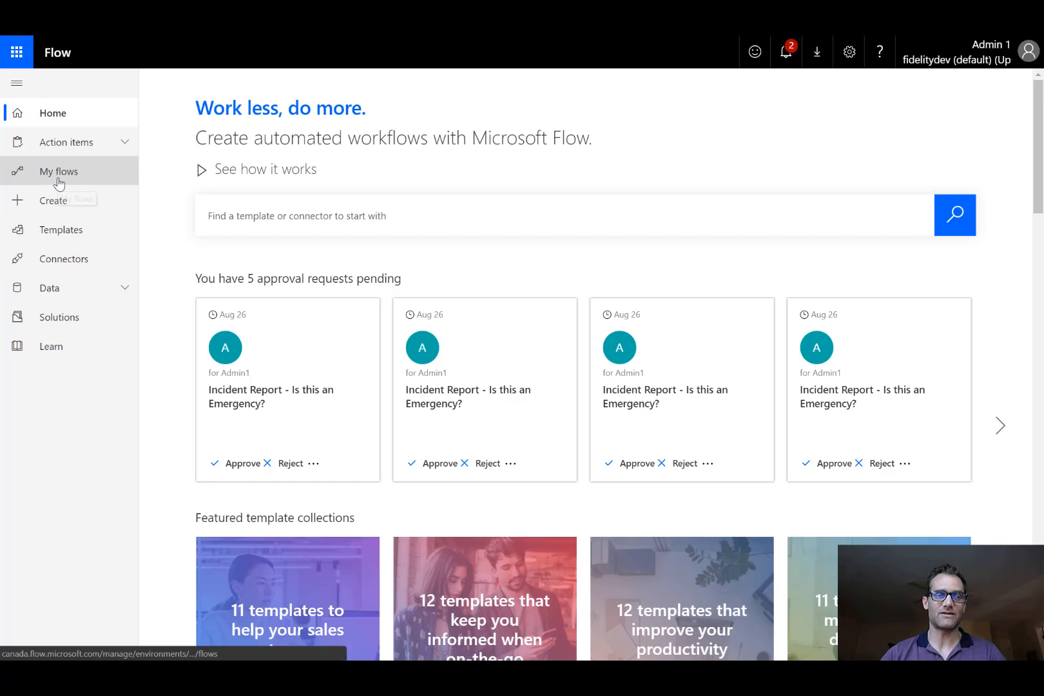
Create a blank automated flow named "Hazard Reporting - Evaluate" with the SharePoint trigger When an item is created
{"action": "left_click", "coordinate": [54, 203]}
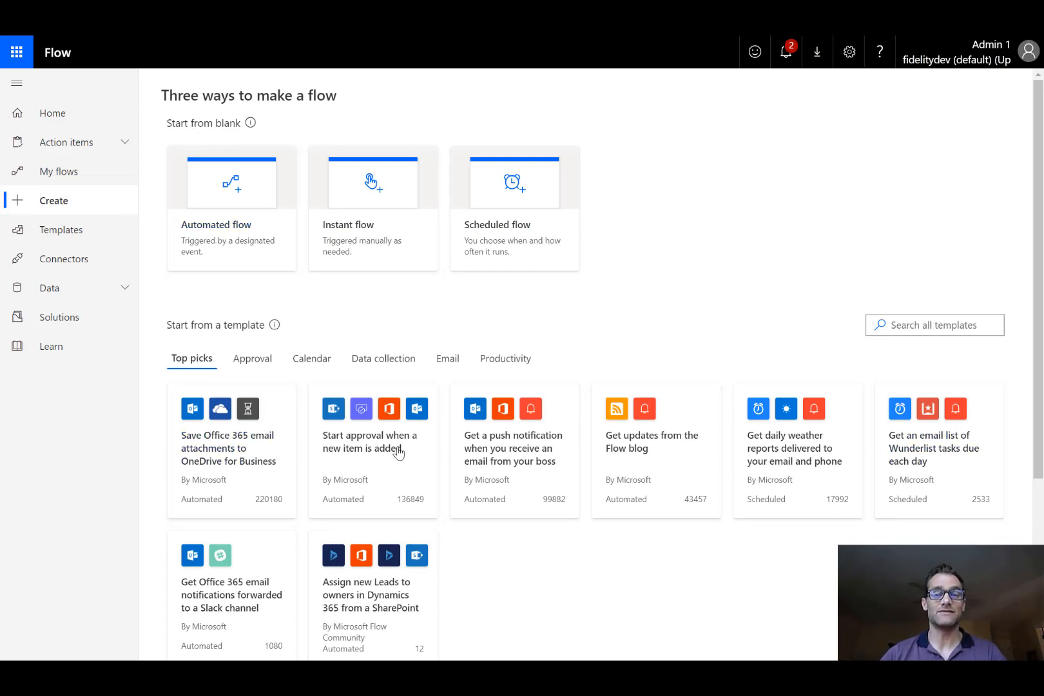
{"action": "left_click", "coordinate": [225, 196]}
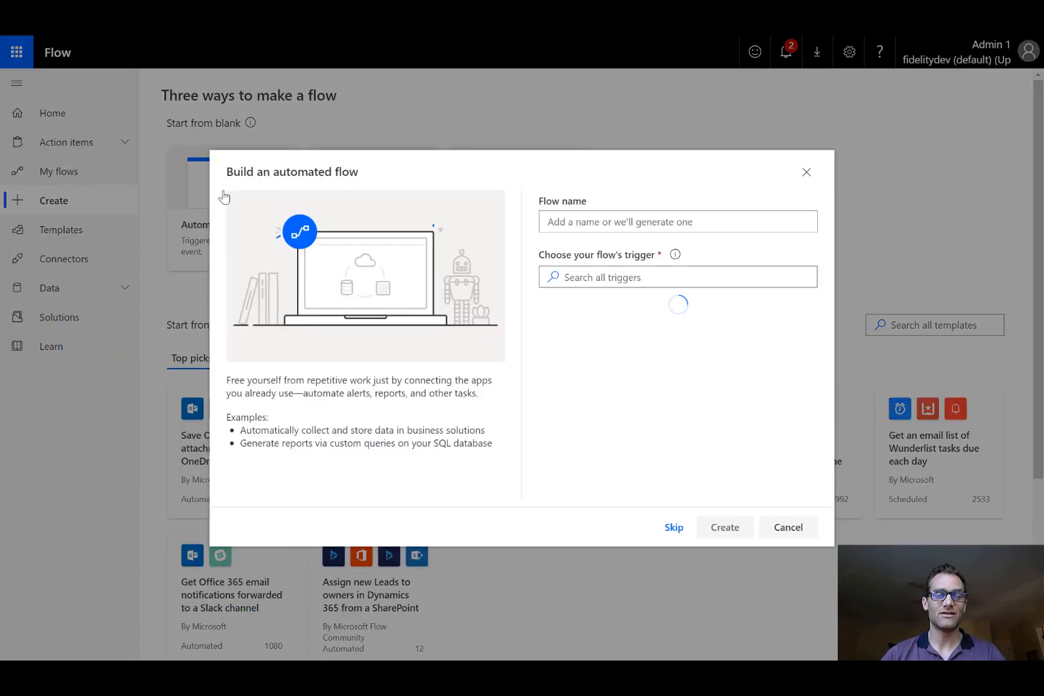
{"action": "left_click", "coordinate": [626, 229]}
{"action": "type", "text": "Hazard "}
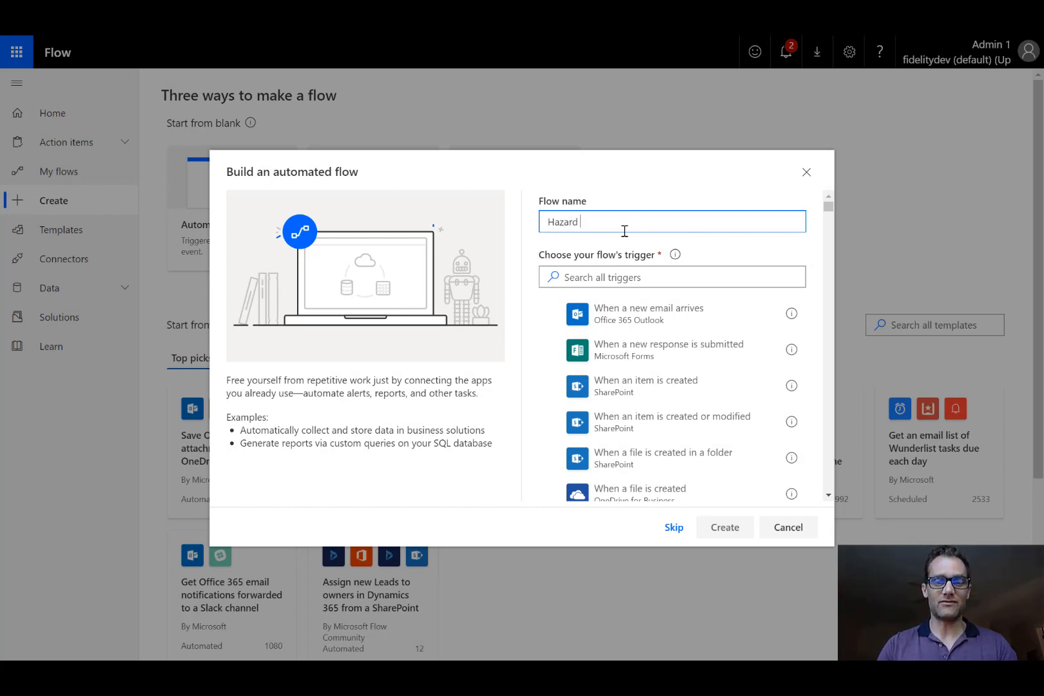
{"action": "type", "text": "Re"}
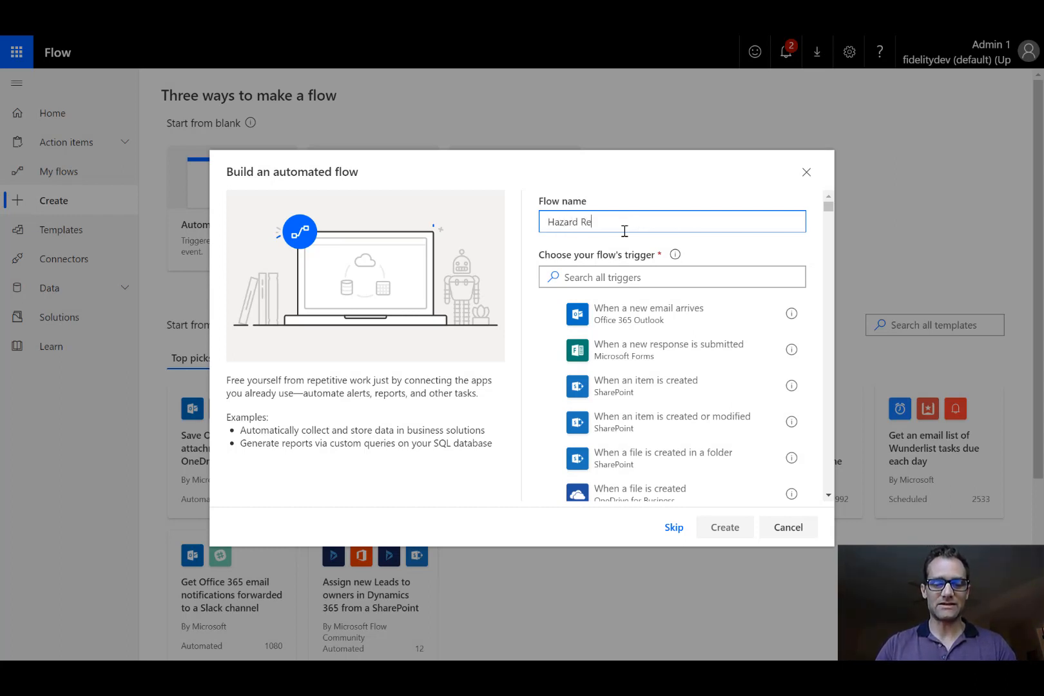
{"action": "type", "text": "porting - Evaluate"}
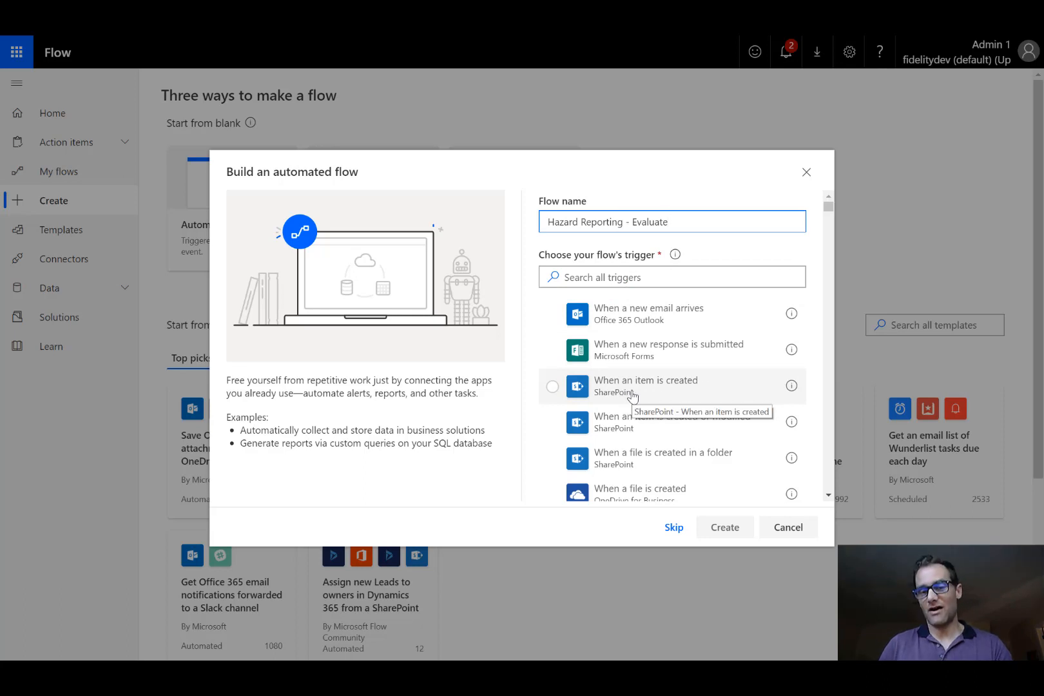
{"action": "left_click", "coordinate": [553, 388]}
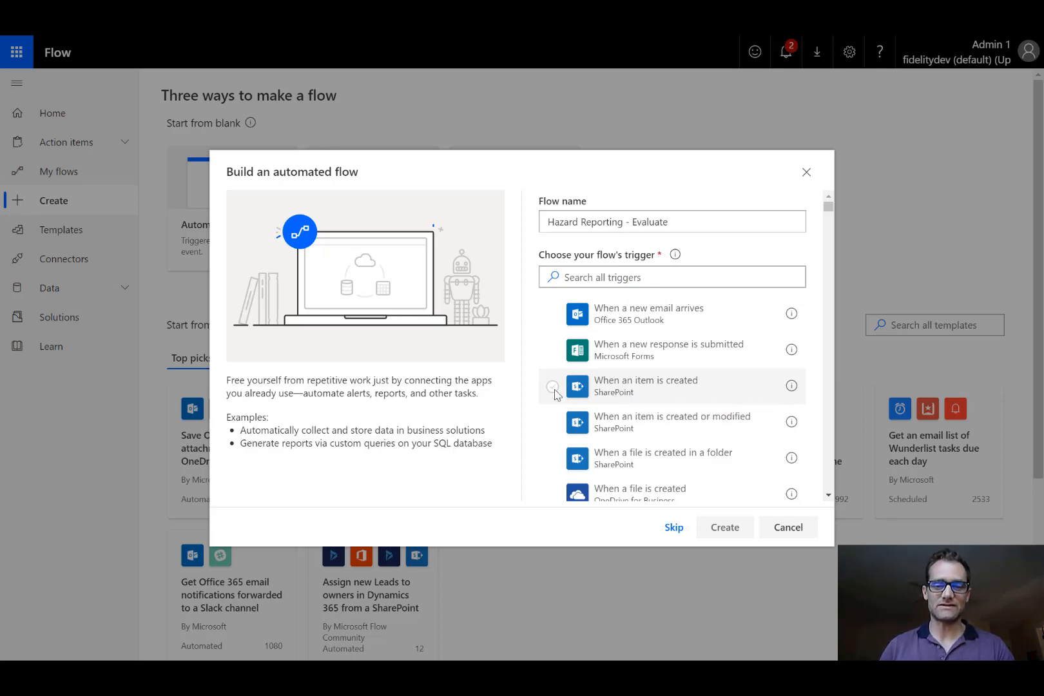
{"action": "left_click", "coordinate": [724, 527]}
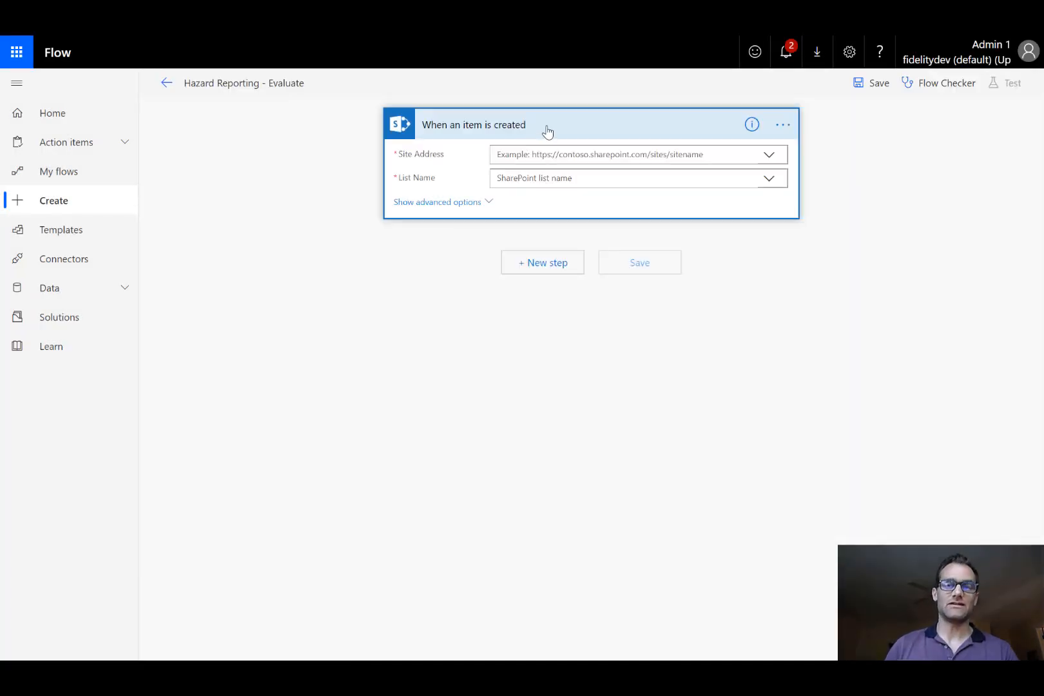
Point the trigger to the Incident Reporting site and its Hazard Report list
{"action": "left_click", "coordinate": [544, 155]}
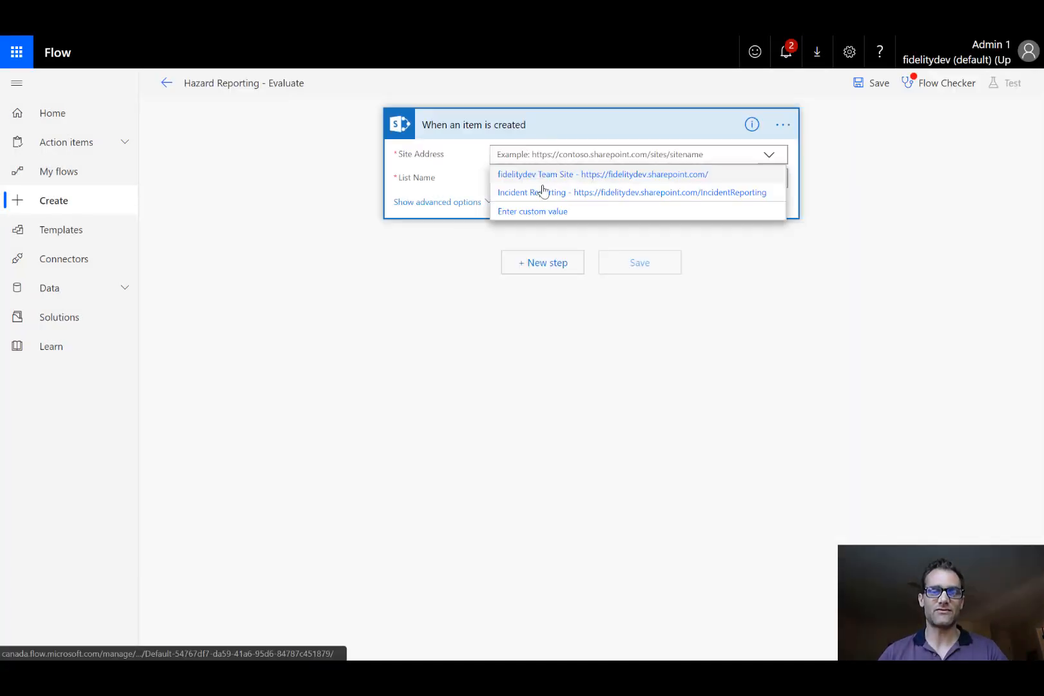
{"action": "left_click", "coordinate": [674, 193]}
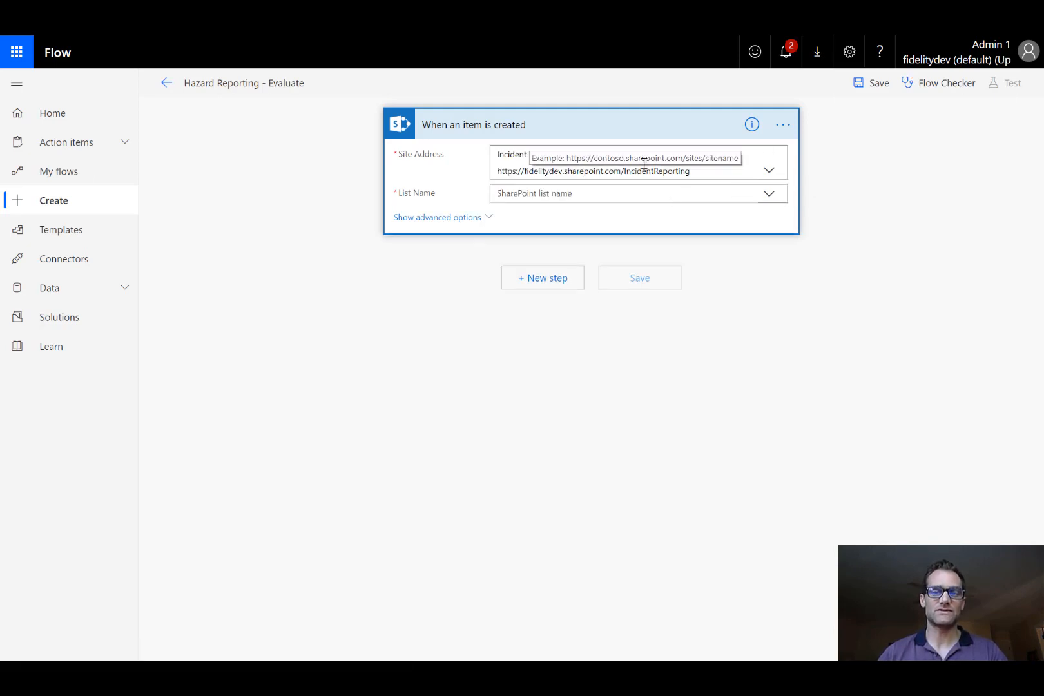
{"action": "left_click", "coordinate": [770, 195]}
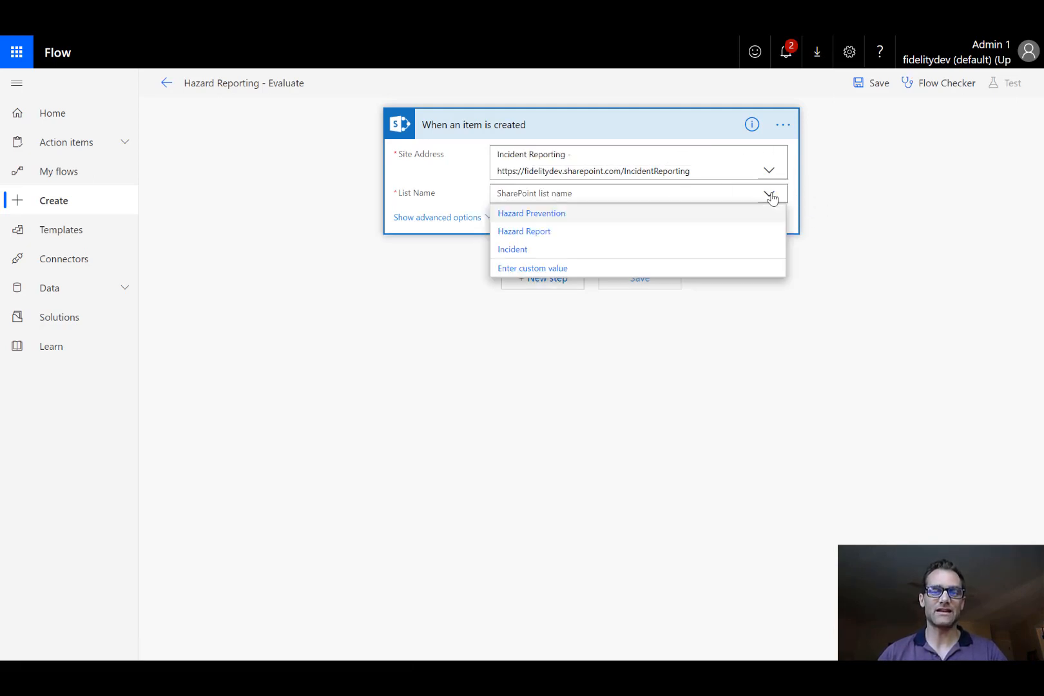
{"action": "left_click", "coordinate": [720, 236]}
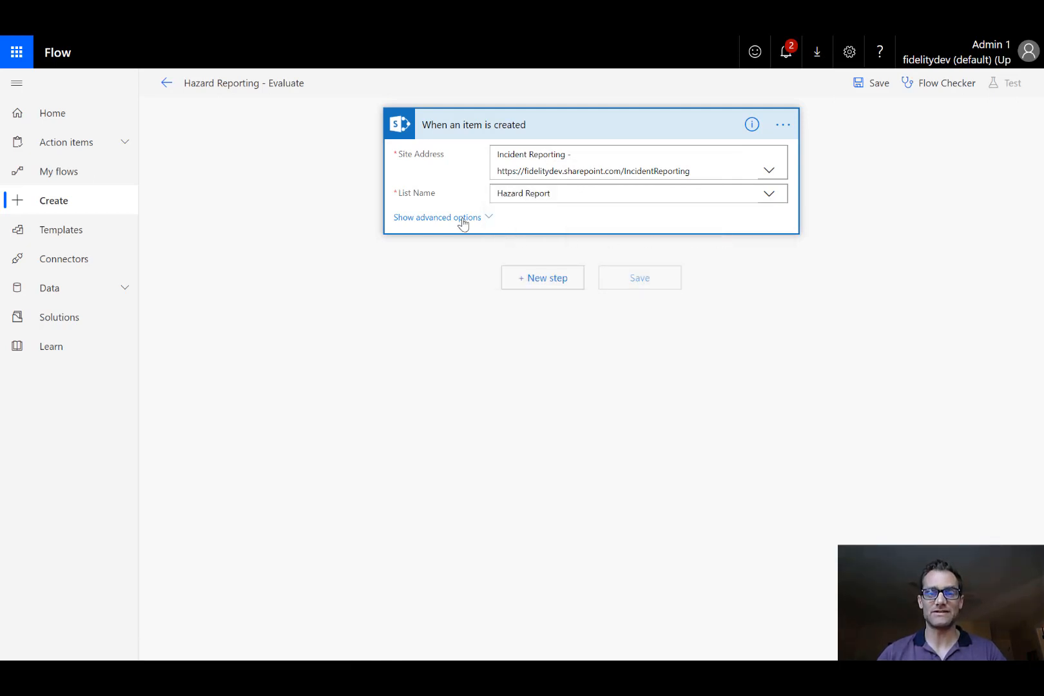
Add a Start and wait for an approval action with the approval type Approve/Reject - First to respond
{"action": "left_click", "coordinate": [533, 278]}
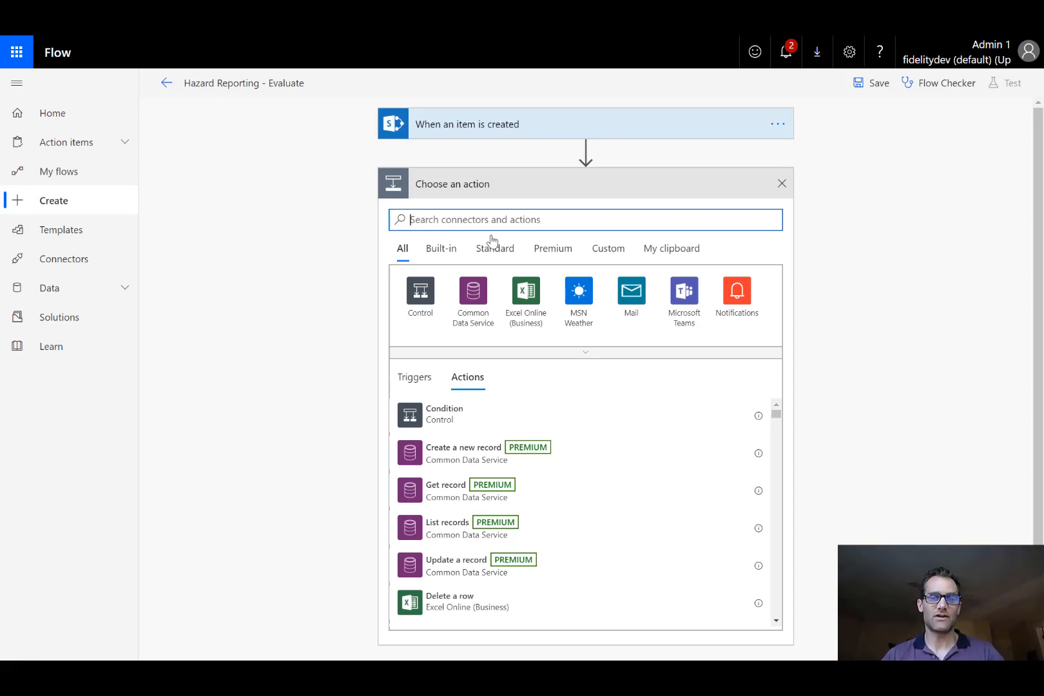
{"action": "type", "text": "start"}
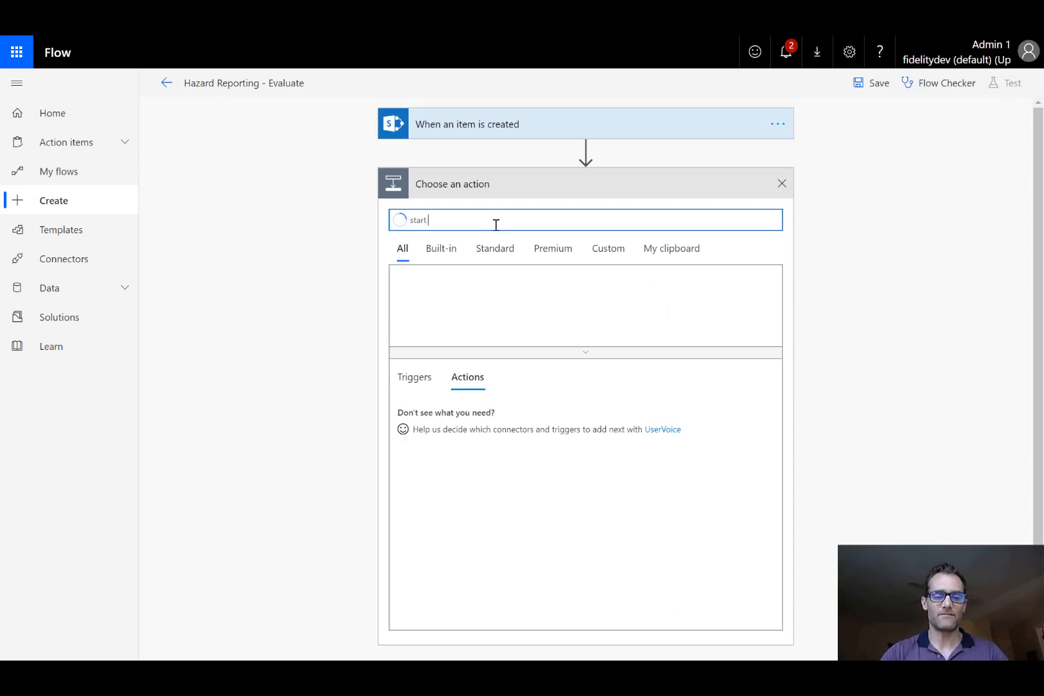
{"action": "type", "text": " and wait"}
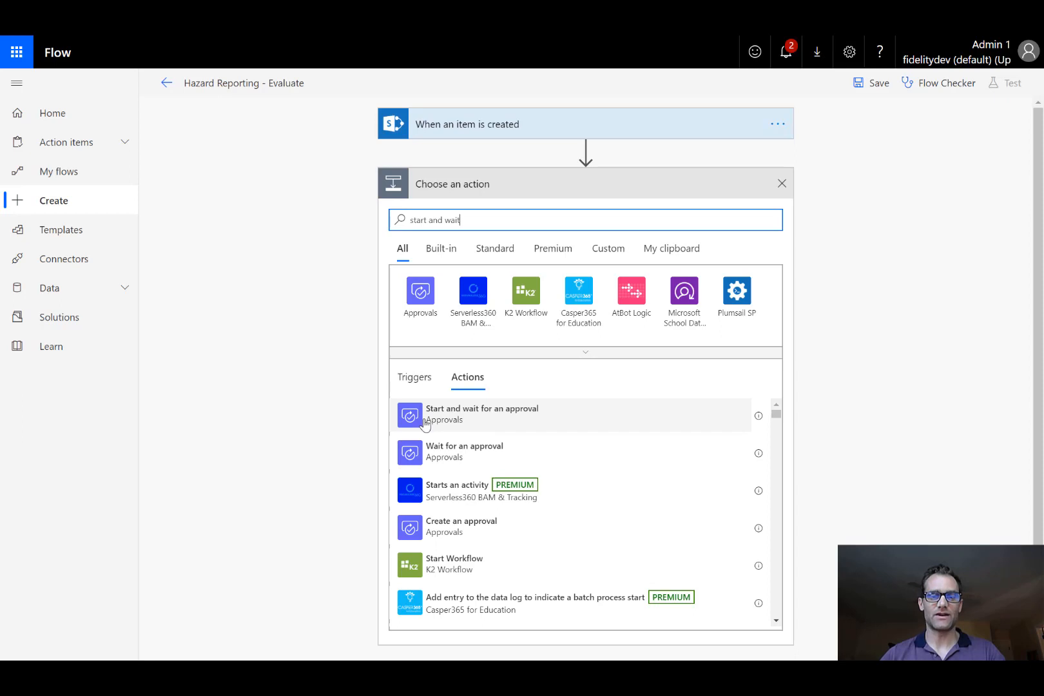
{"action": "left_click", "coordinate": [424, 419]}
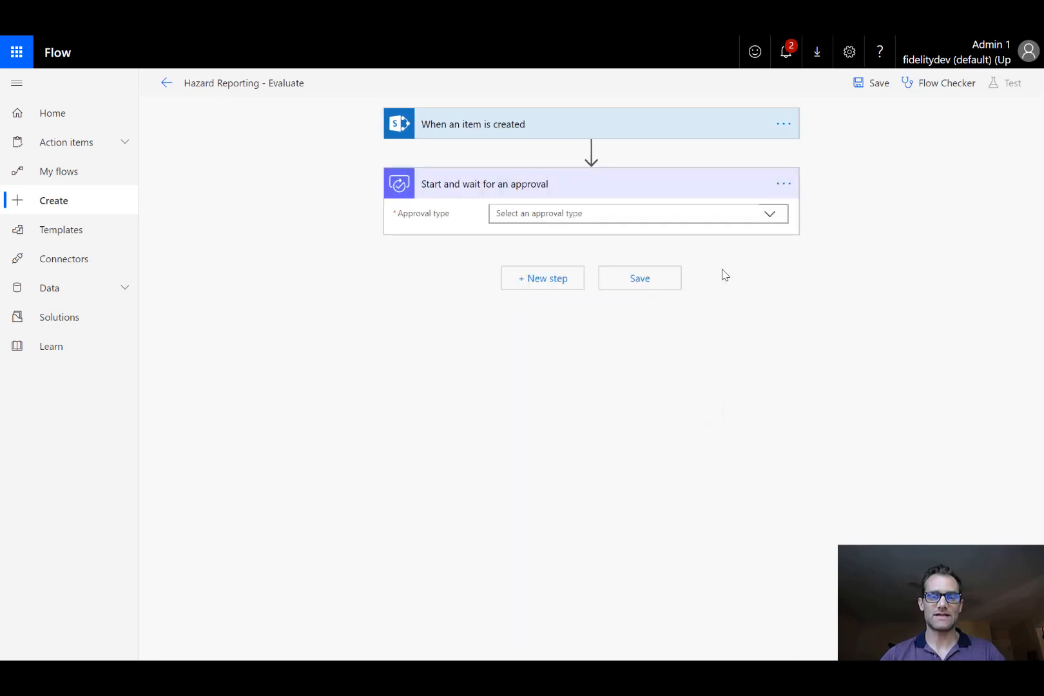
{"action": "left_click", "coordinate": [775, 219]}
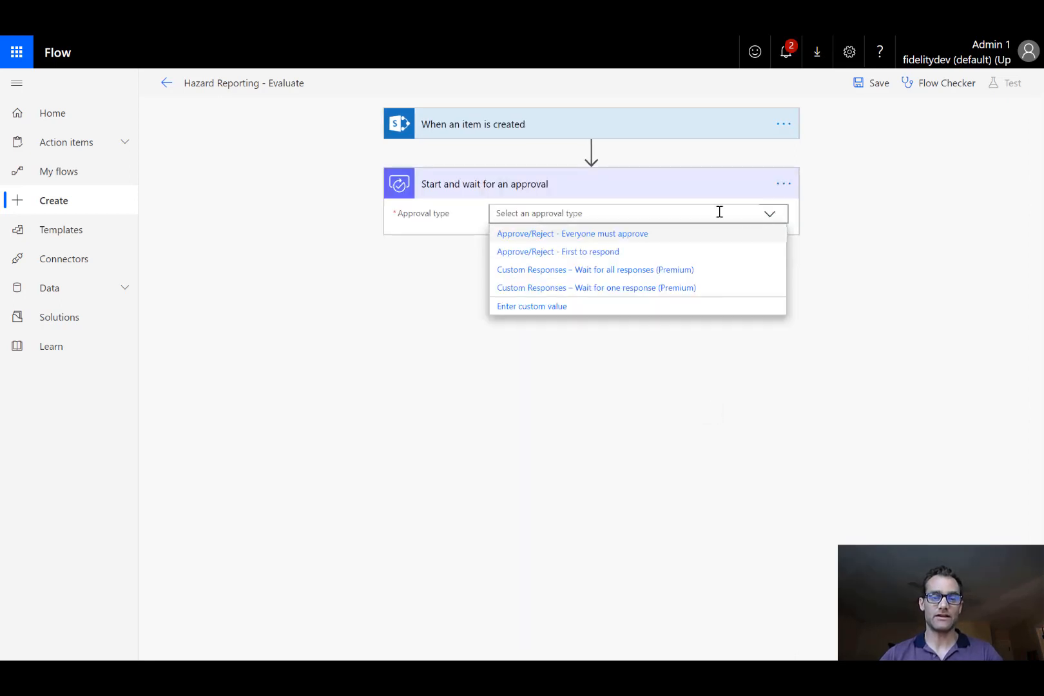
{"action": "left_click", "coordinate": [582, 259]}
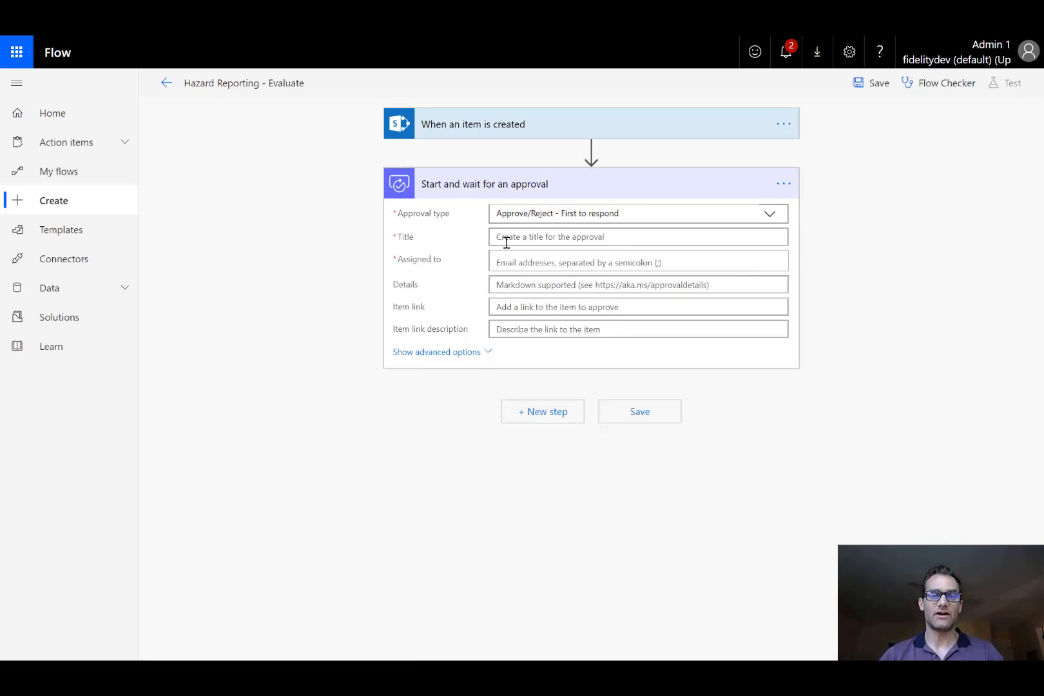
Title the approval "Incident Report - Is this an Emergency?" and assign it to Admin1, Admin2 and Admin3
{"action": "left_click", "coordinate": [770, 218]}
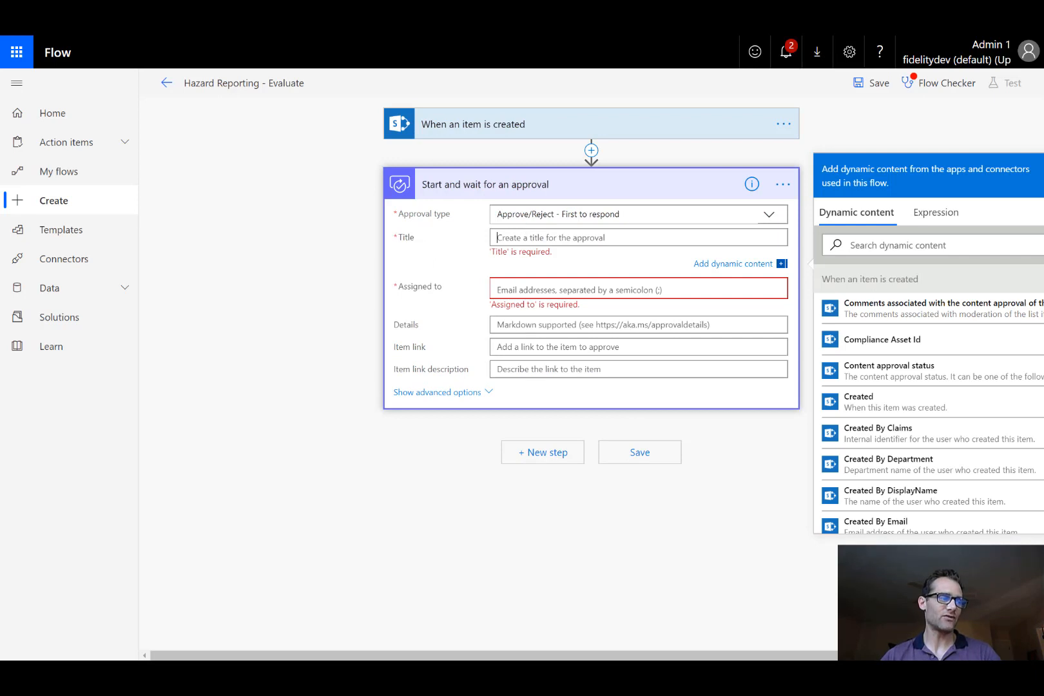
{"action": "type", "text": "Incident Report - Is this an Emergency?"}
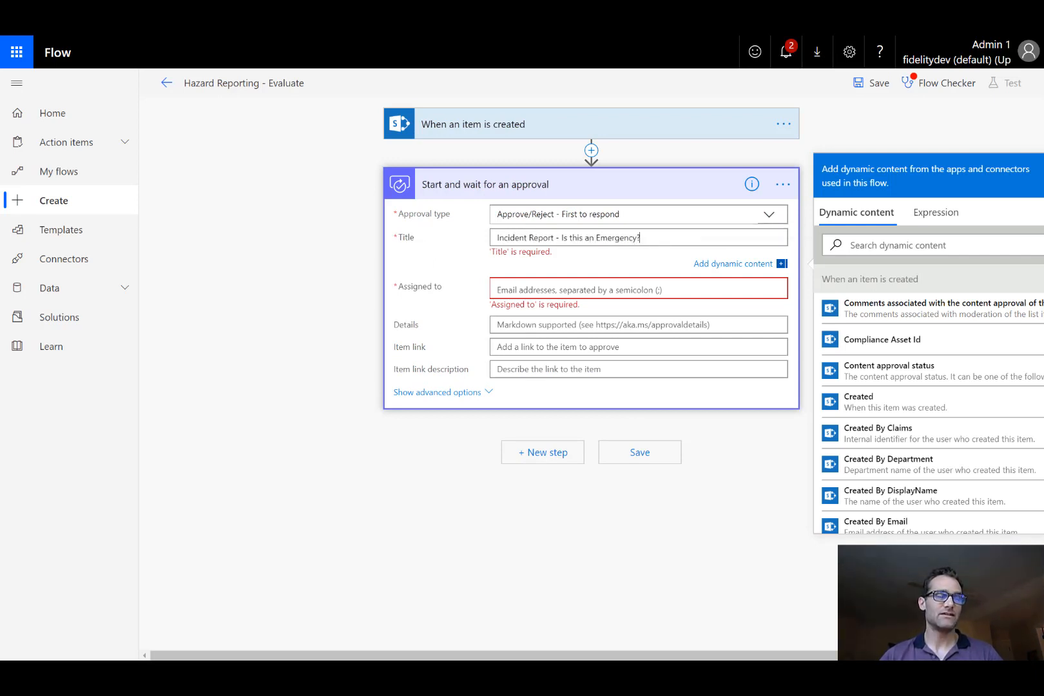
{"action": "left_click", "coordinate": [509, 290]}
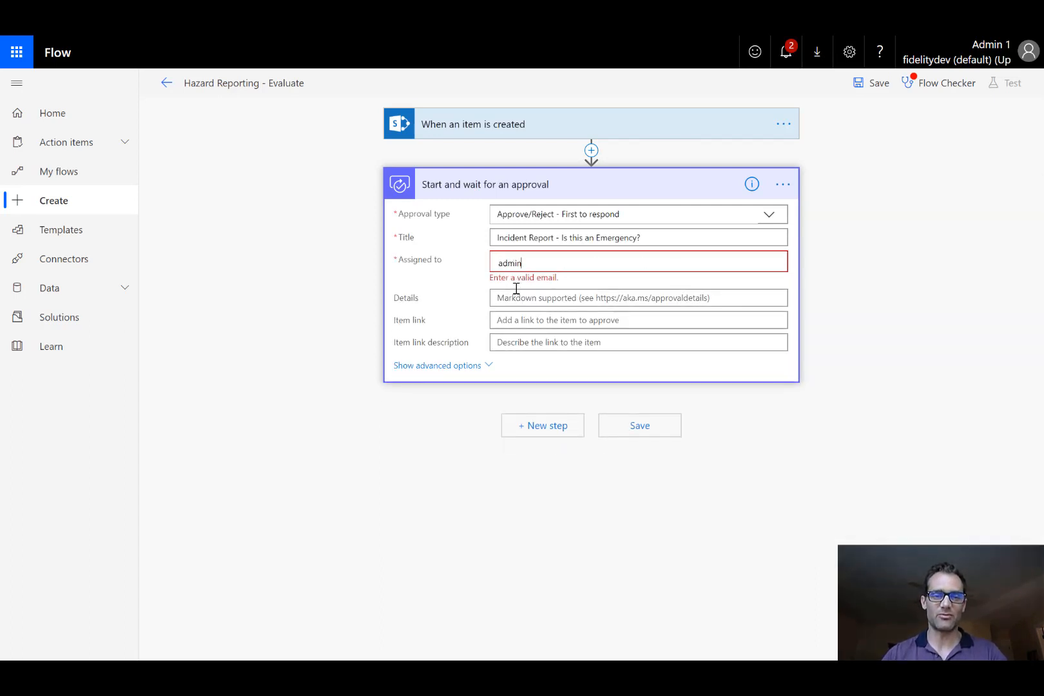
{"action": "key", "text": "Return"}
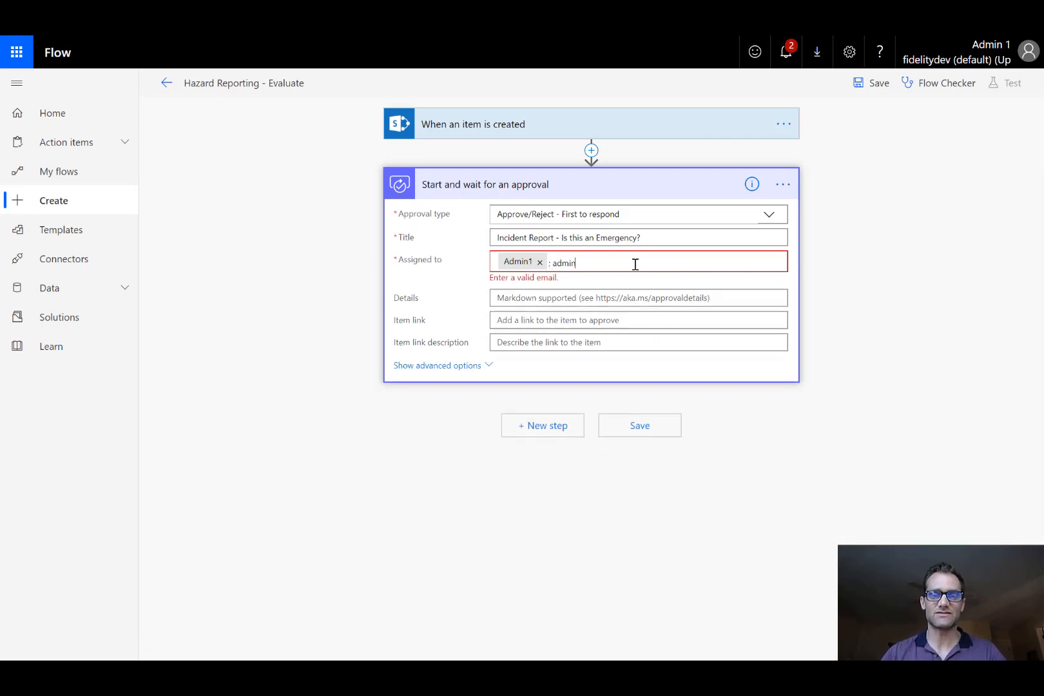
{"action": "left_click", "coordinate": [520, 324]}
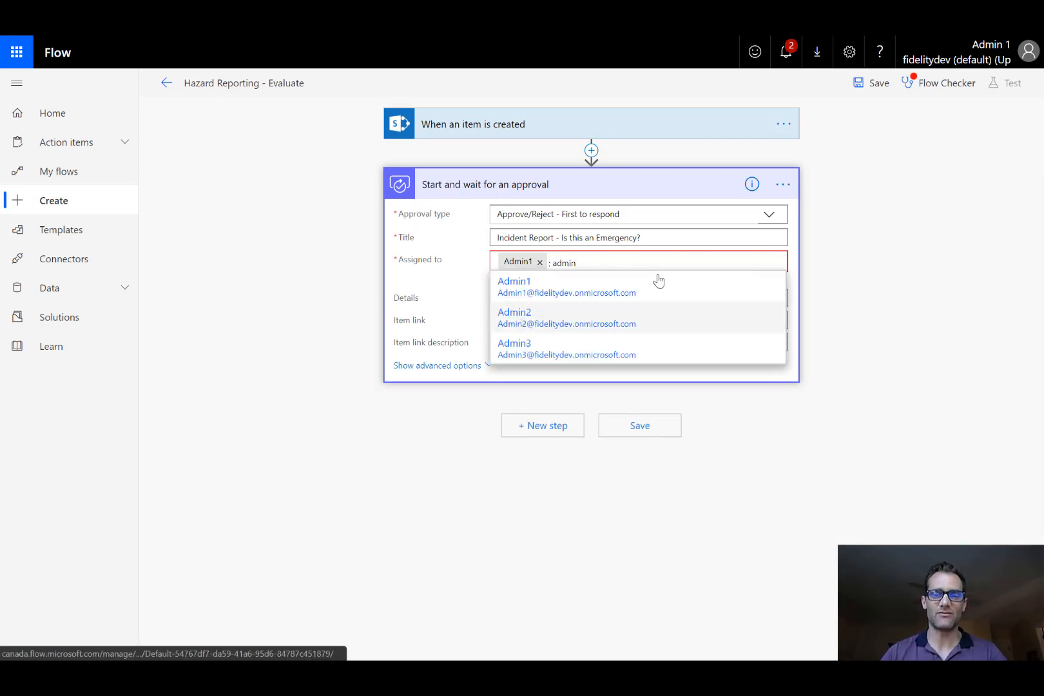
{"action": "type", "text": ";ad"}
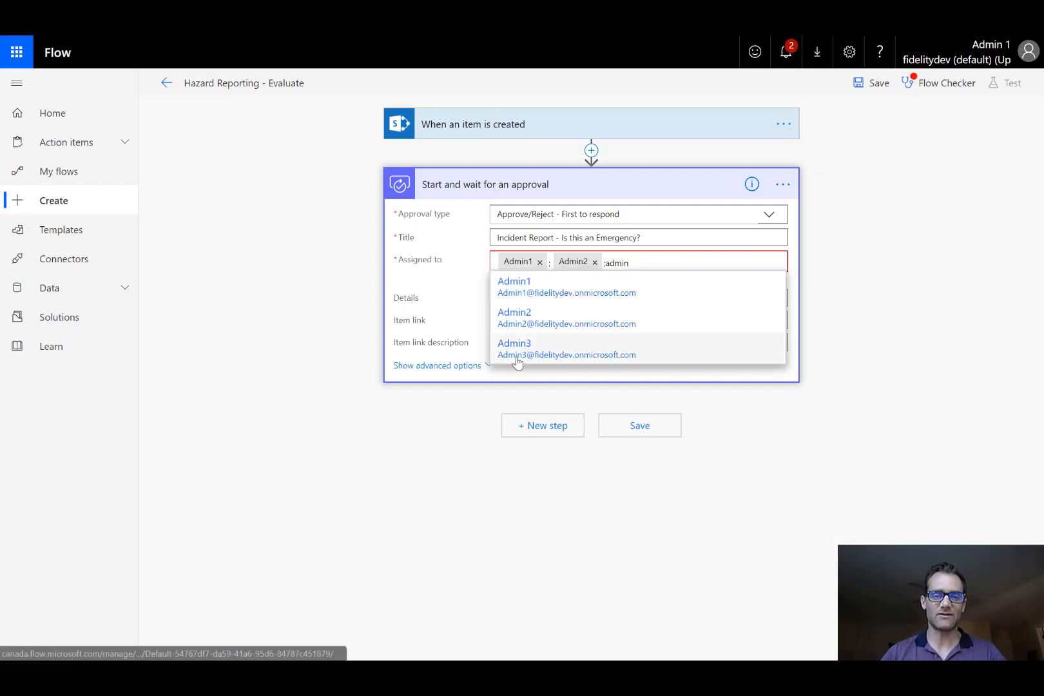
{"action": "left_click", "coordinate": [659, 350]}
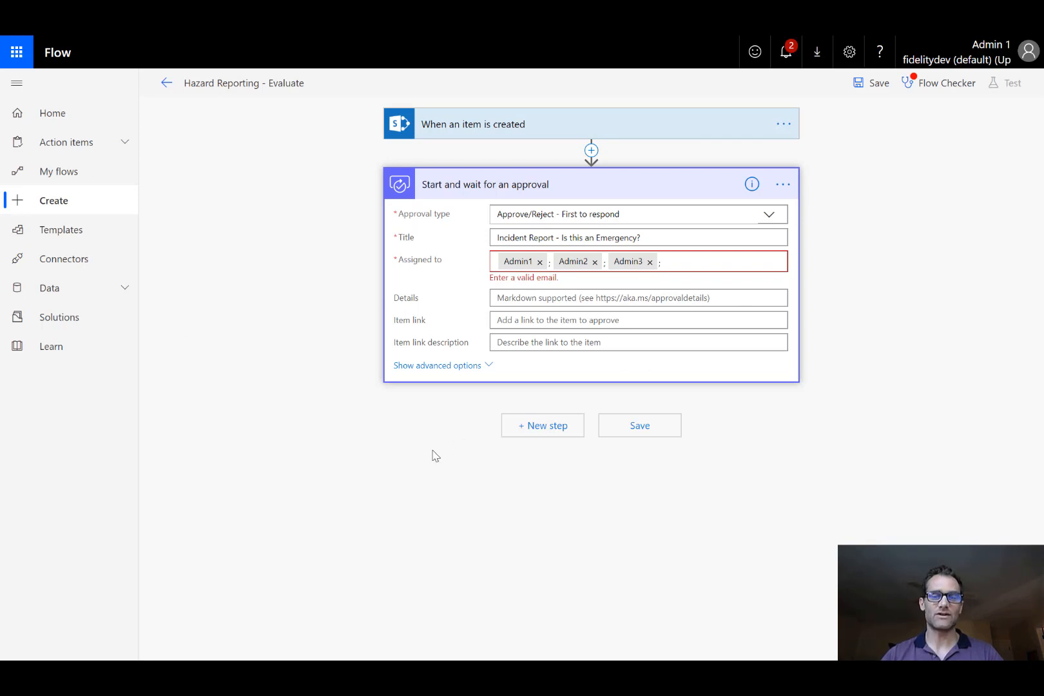
Write approval details saying **_Approve_** routes the submitted item for emergency handling and rejecting sends it down the **_Standard_** workflow for Incident Reporting
{"action": "type", "text": "The following item has been submitted,**_Approve_** this item if it should be routed for emergency handling.  Rejecting this item, will send it down the **_Standard_** workflow for Incident Reporting."}
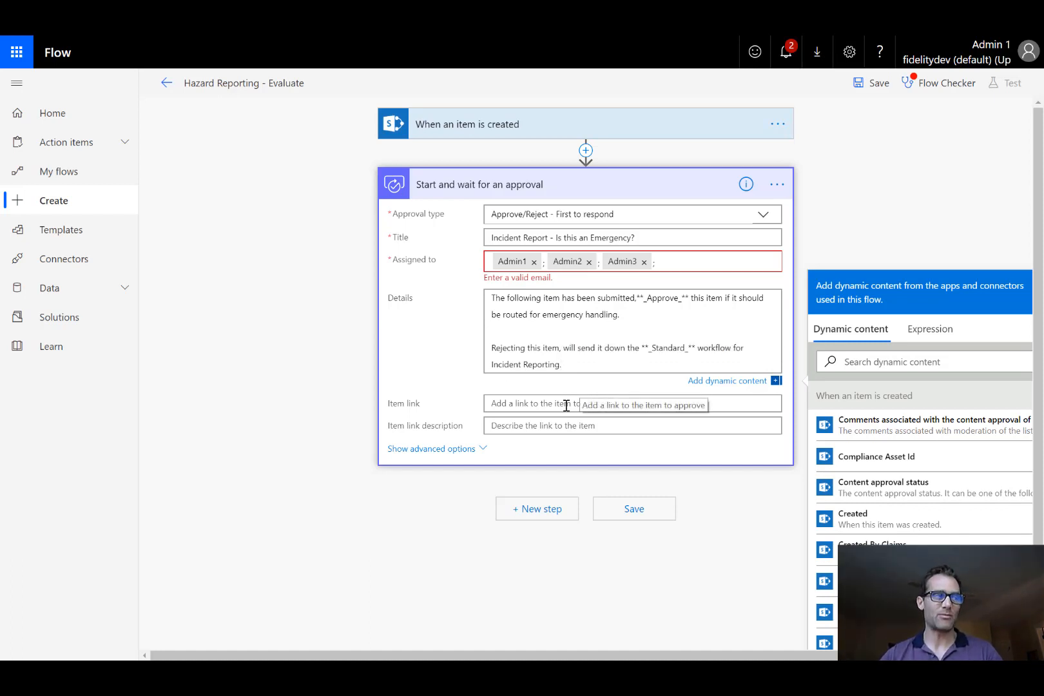
Set the approval's item link to the trigger's Link to item value and its item link description to the item's Description
{"action": "left_click", "coordinate": [899, 365]}
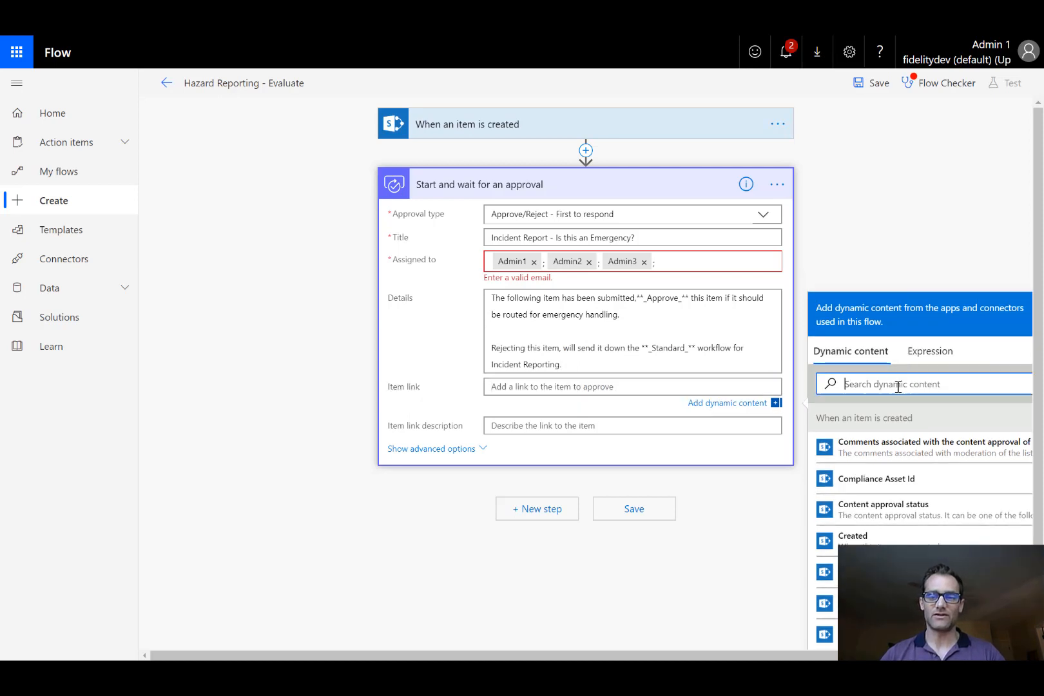
{"action": "type", "text": "link"}
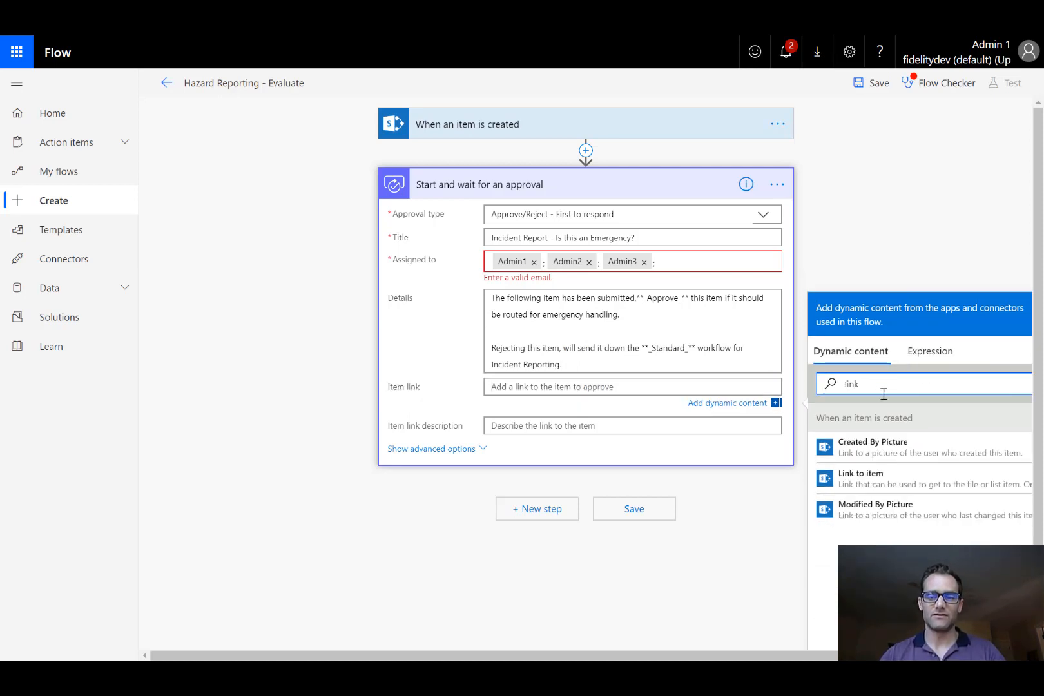
{"action": "left_click", "coordinate": [880, 476]}
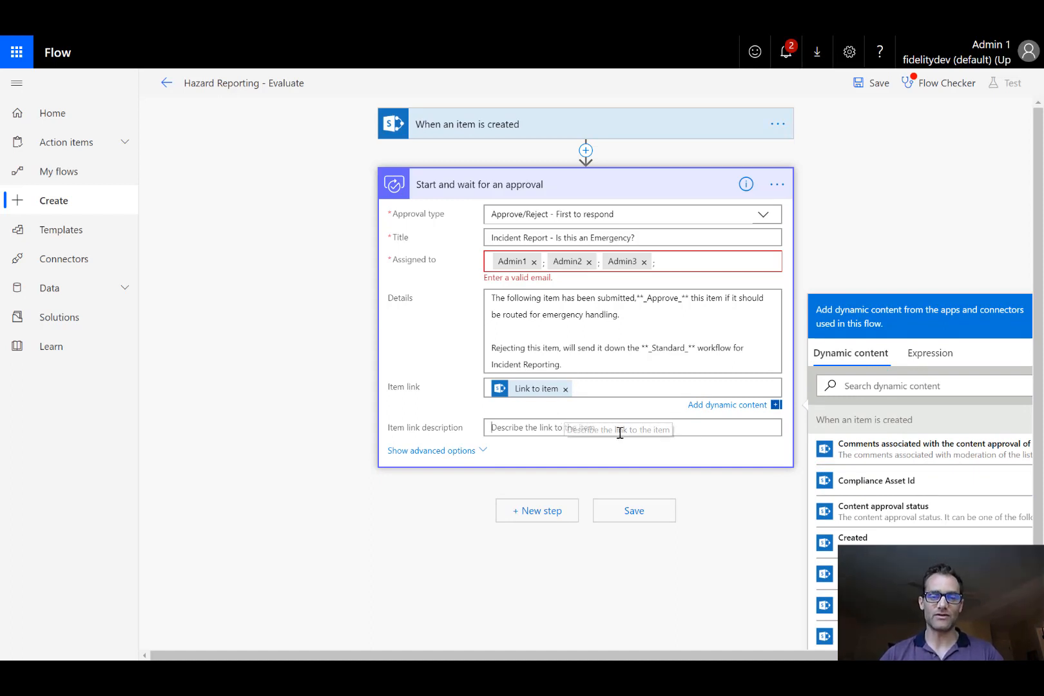
{"action": "left_click", "coordinate": [564, 430]}
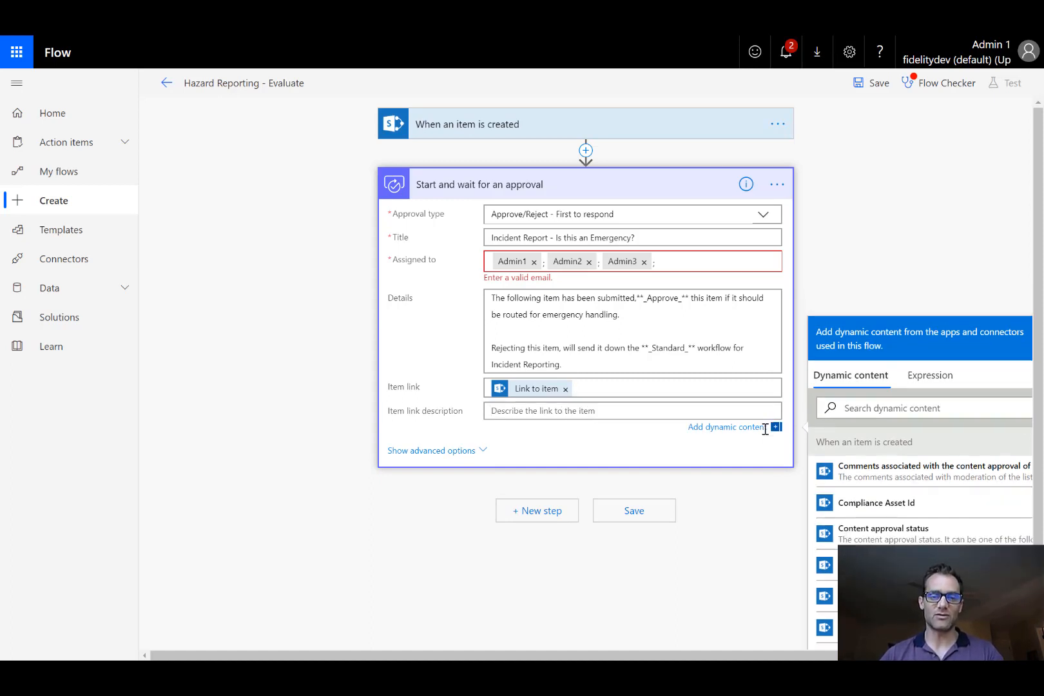
{"action": "left_click", "coordinate": [893, 408]}
{"action": "type", "text": "desc"}
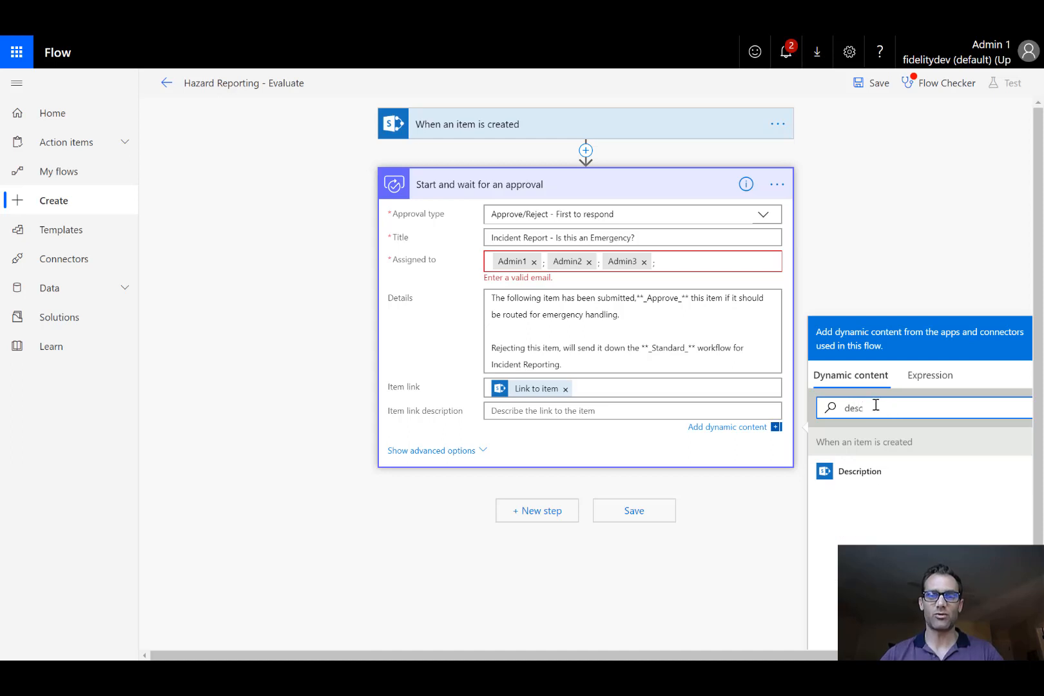
{"action": "left_click", "coordinate": [851, 479]}
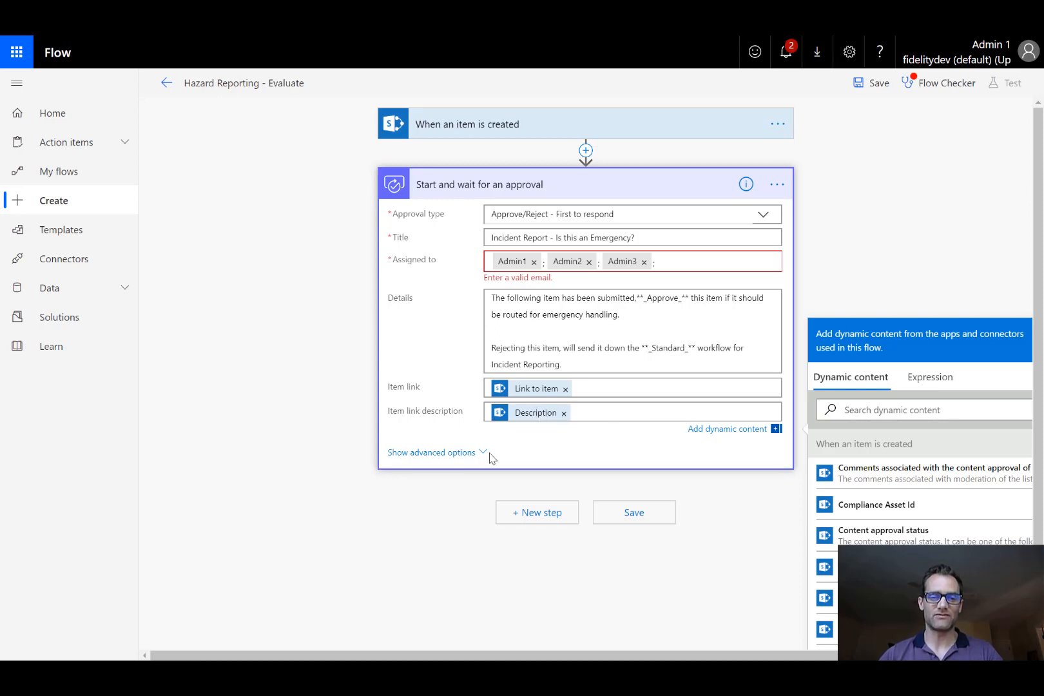
Add a condition after the approval that checks whether the approval's Outcome is equal to Approve
{"action": "left_click", "coordinate": [532, 515]}
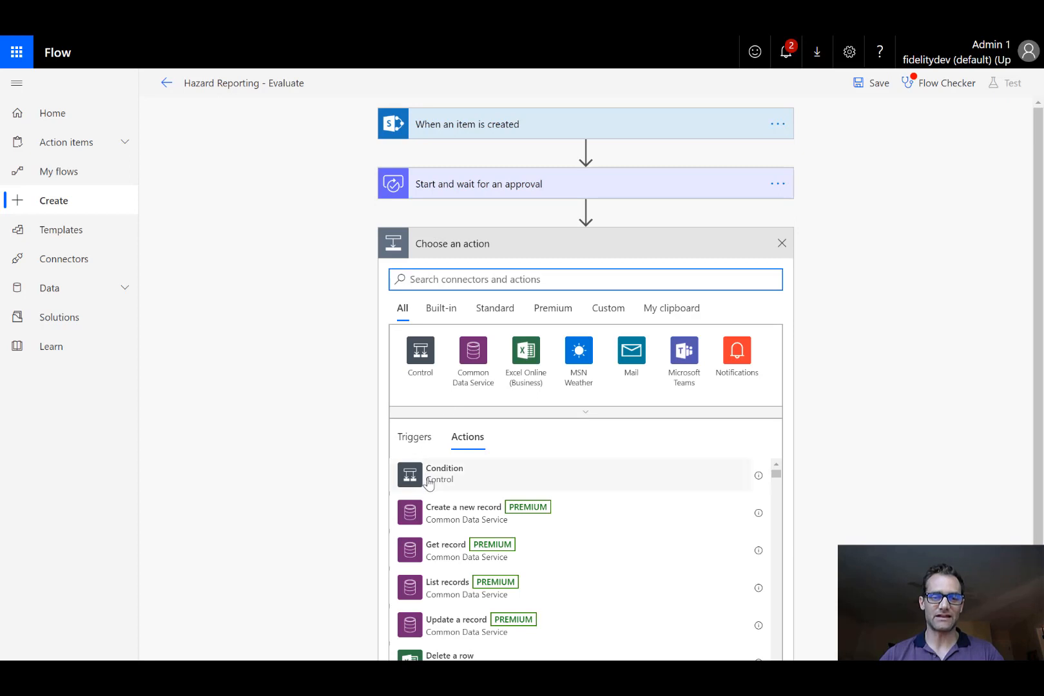
{"action": "left_click", "coordinate": [590, 484]}
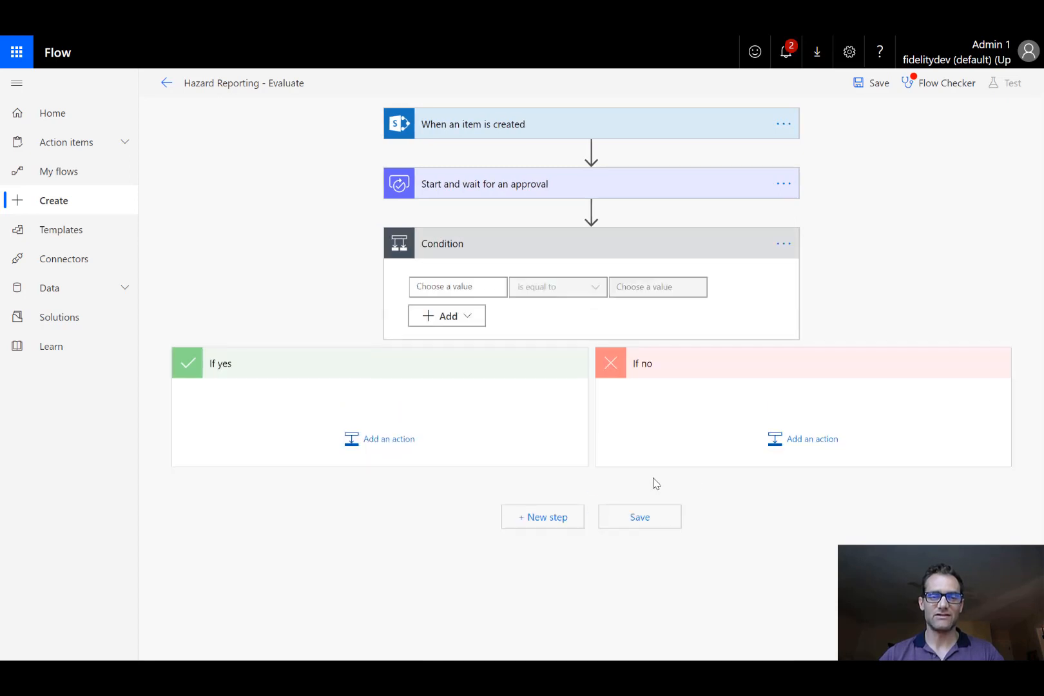
{"action": "left_click", "coordinate": [457, 286]}
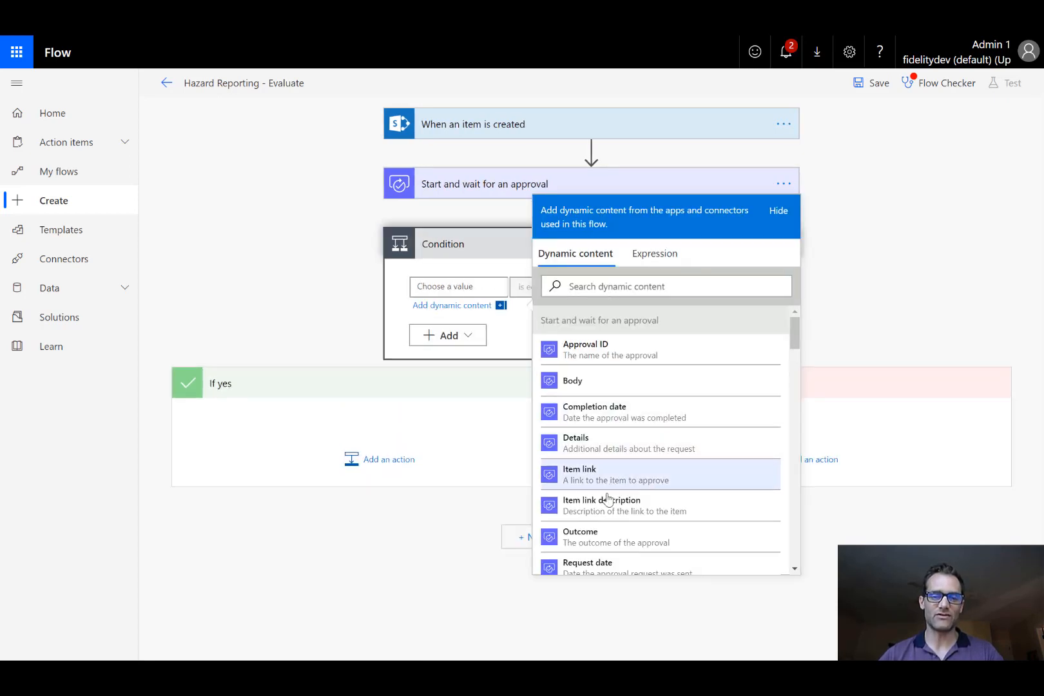
{"action": "left_click", "coordinate": [626, 537]}
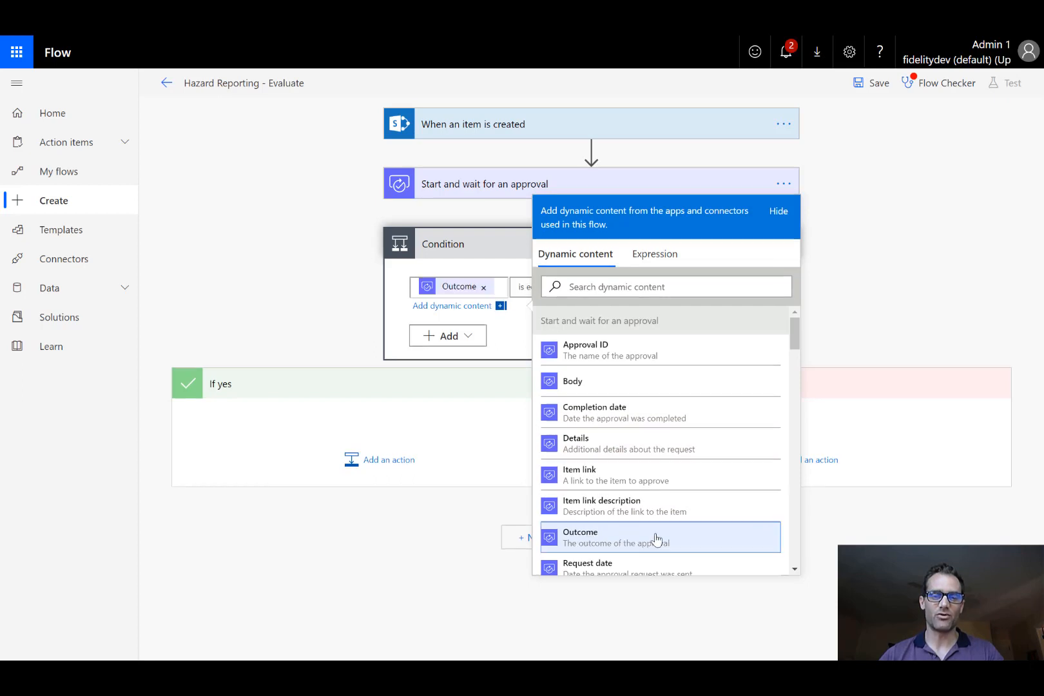
{"action": "left_click", "coordinate": [489, 251]}
{"action": "left_click", "coordinate": [501, 249]}
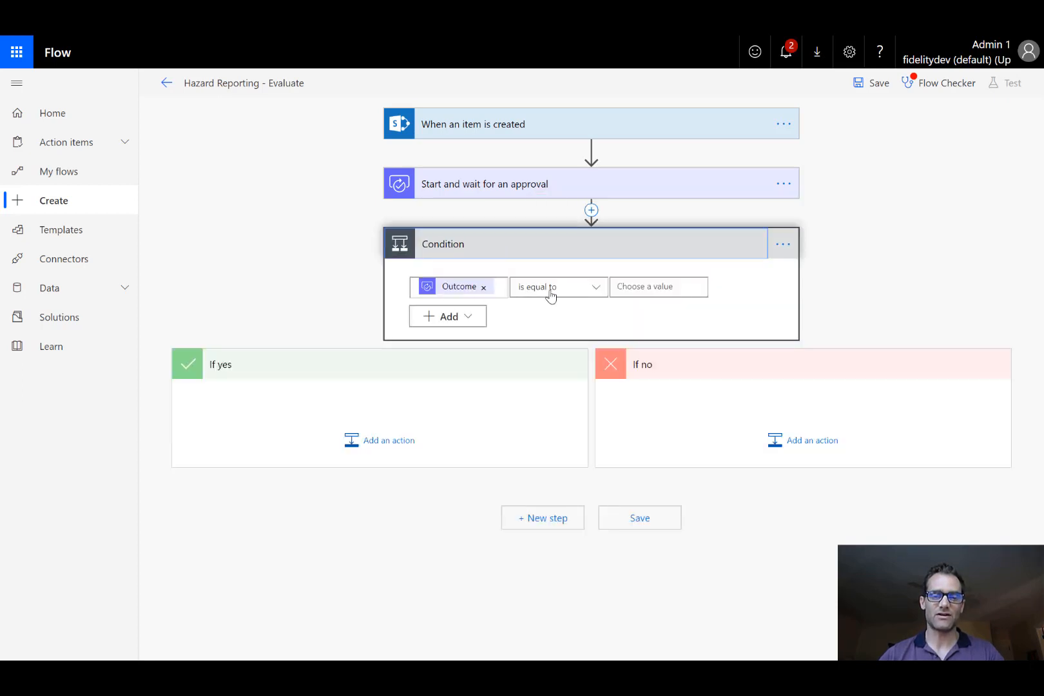
{"action": "left_click", "coordinate": [675, 287]}
{"action": "type", "text": "Approve"}
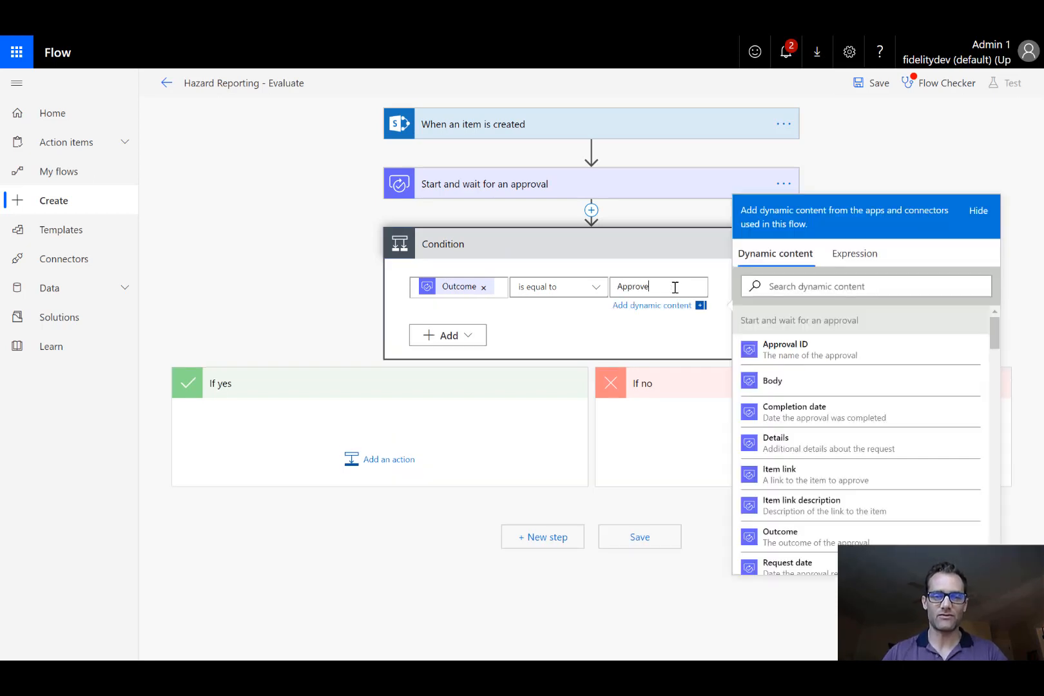
Add the Microsoft Teams action Create a channel to the If yes branch, using the Hazards - Emergency team
{"action": "left_click", "coordinate": [379, 464]}
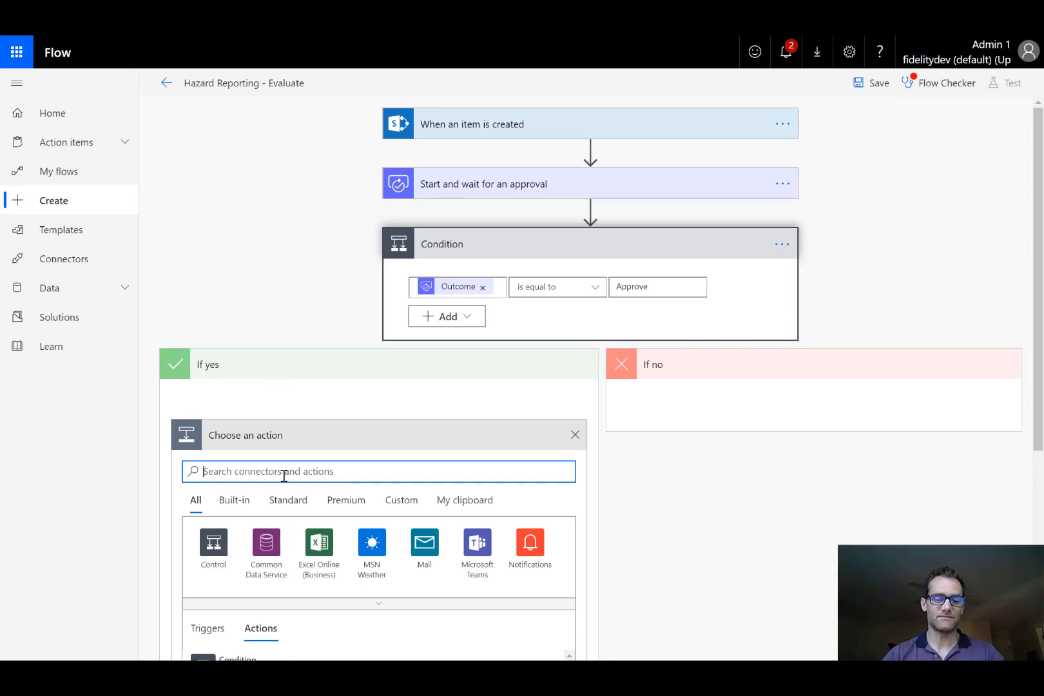
{"action": "type", "text": "Channel"}
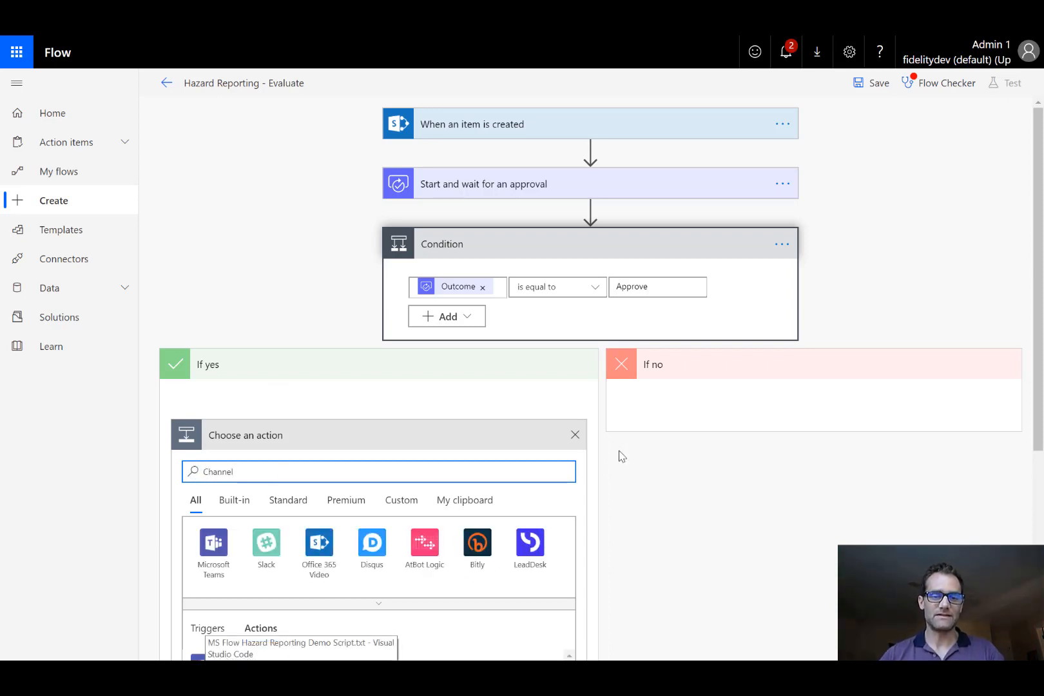
{"action": "scroll", "coordinate": [493, 424], "scroll_direction": "down", "scroll_amount": 3}
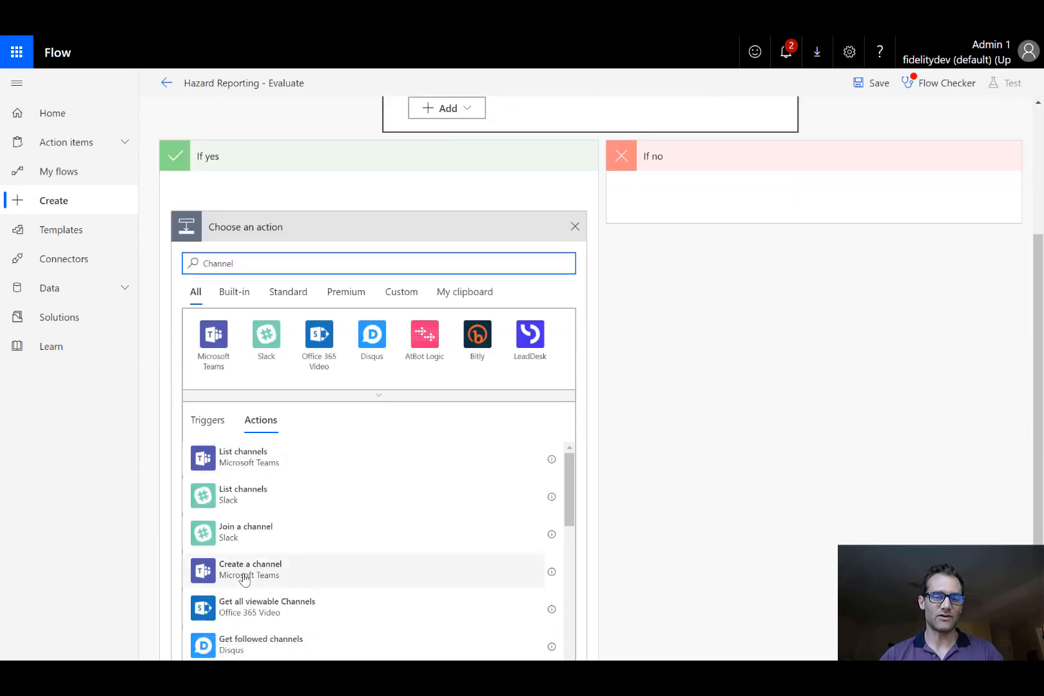
{"action": "left_click", "coordinate": [523, 554]}
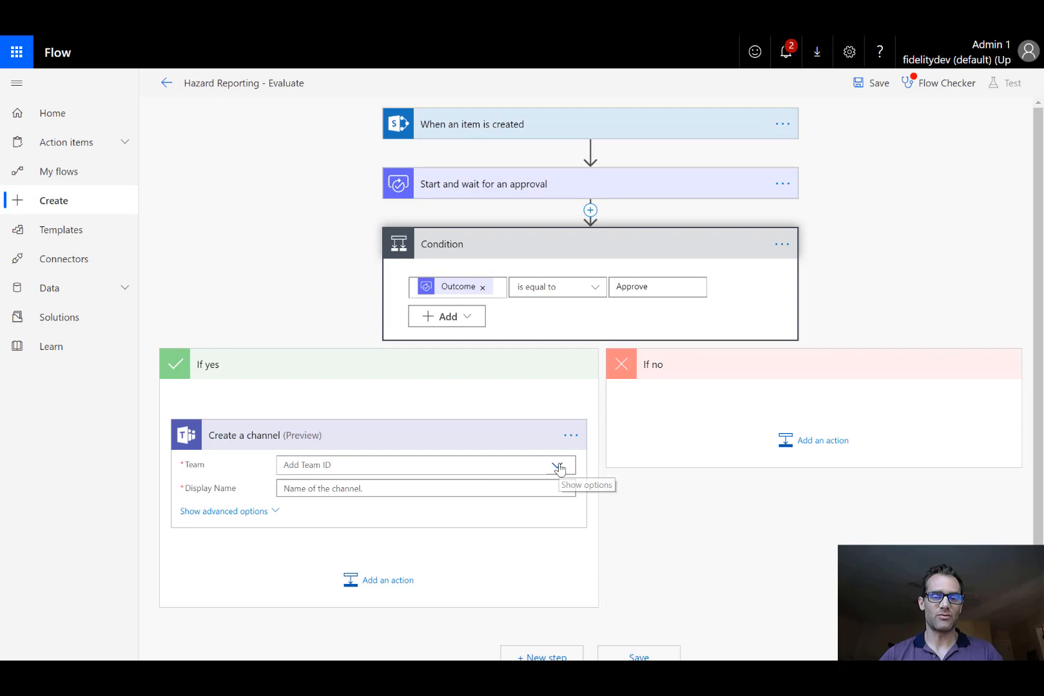
{"action": "left_click", "coordinate": [556, 464]}
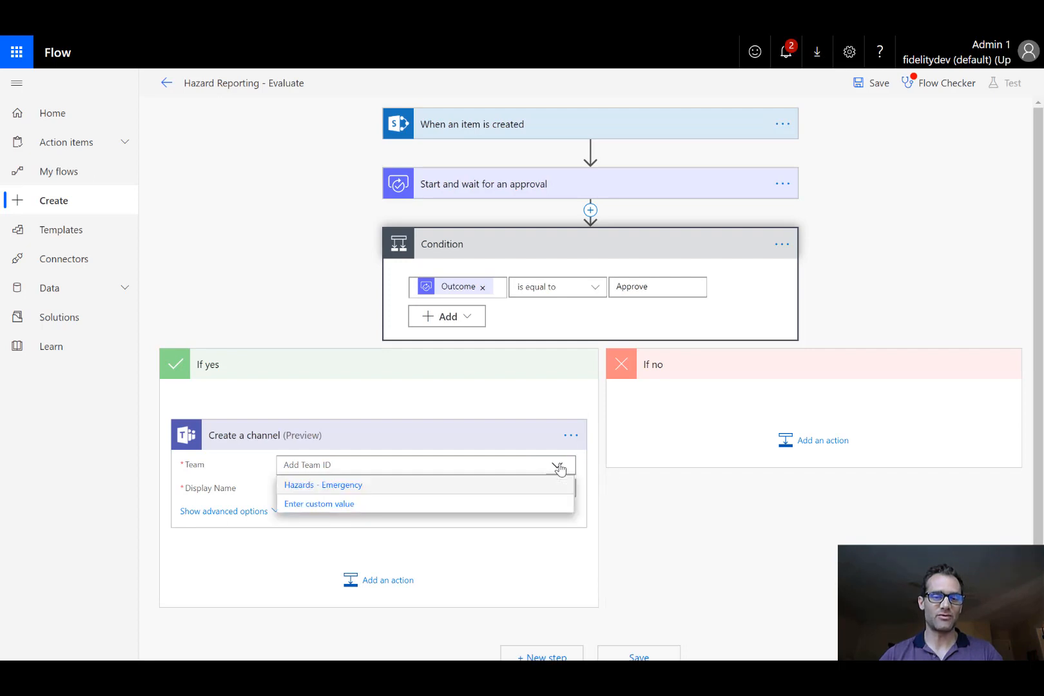
{"action": "left_click", "coordinate": [313, 492]}
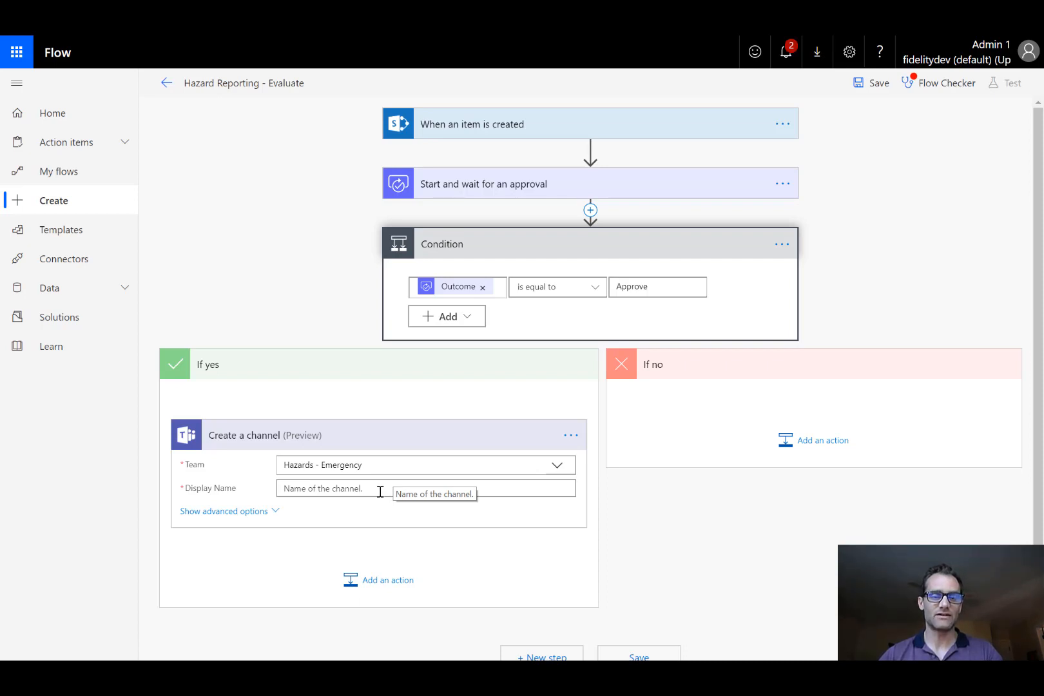
Set the channel's display name to "Emergency Hazard" followed by the ID of the created list item
{"action": "left_click", "coordinate": [382, 492]}
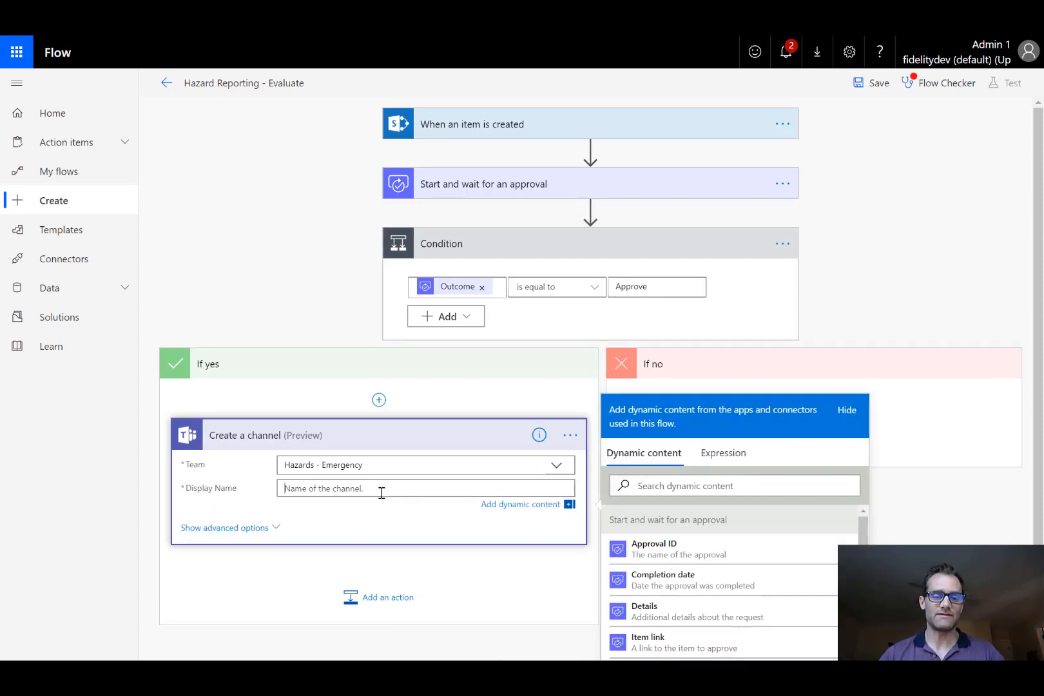
{"action": "type", "text": "Emergen"}
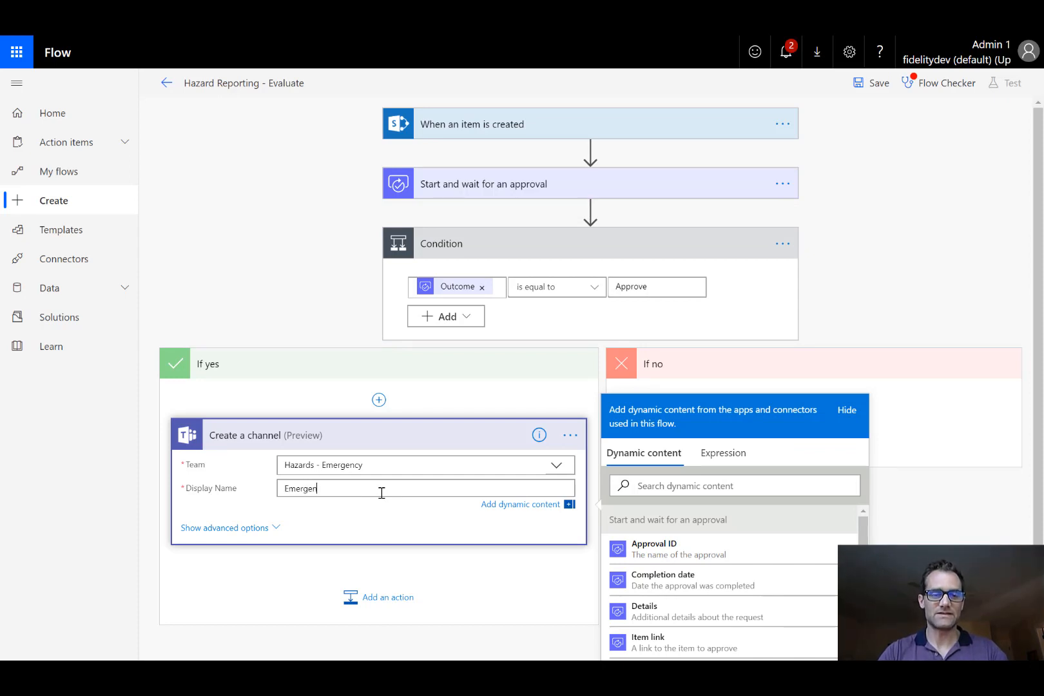
{"action": "type", "text": "cy Hazar"}
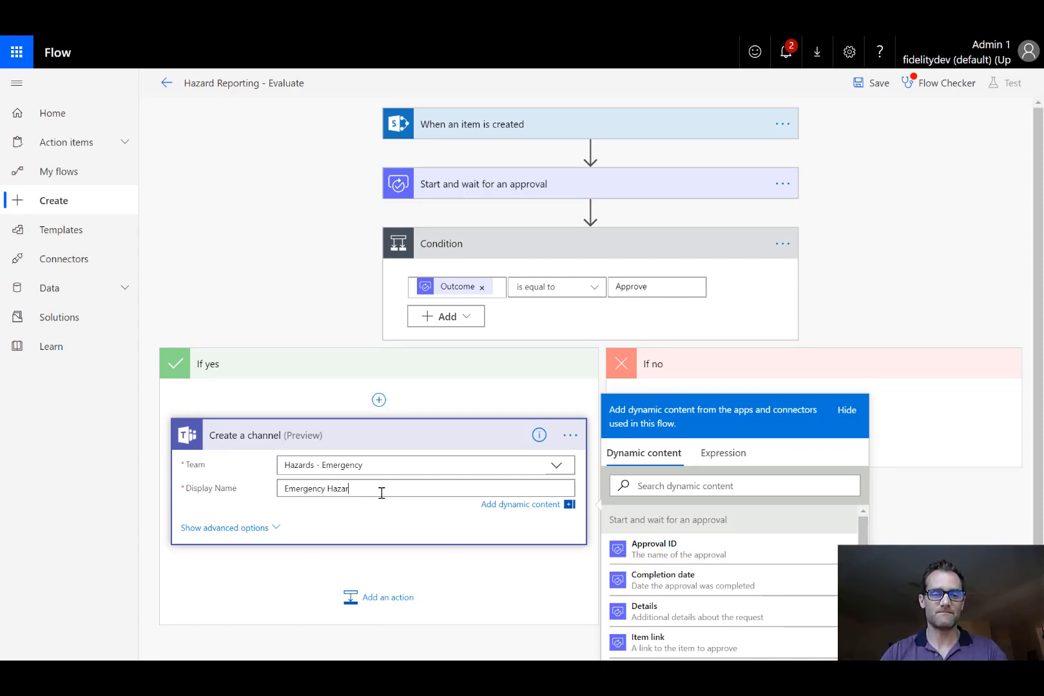
{"action": "type", "text": "d"}
{"action": "left_click", "coordinate": [809, 488]}
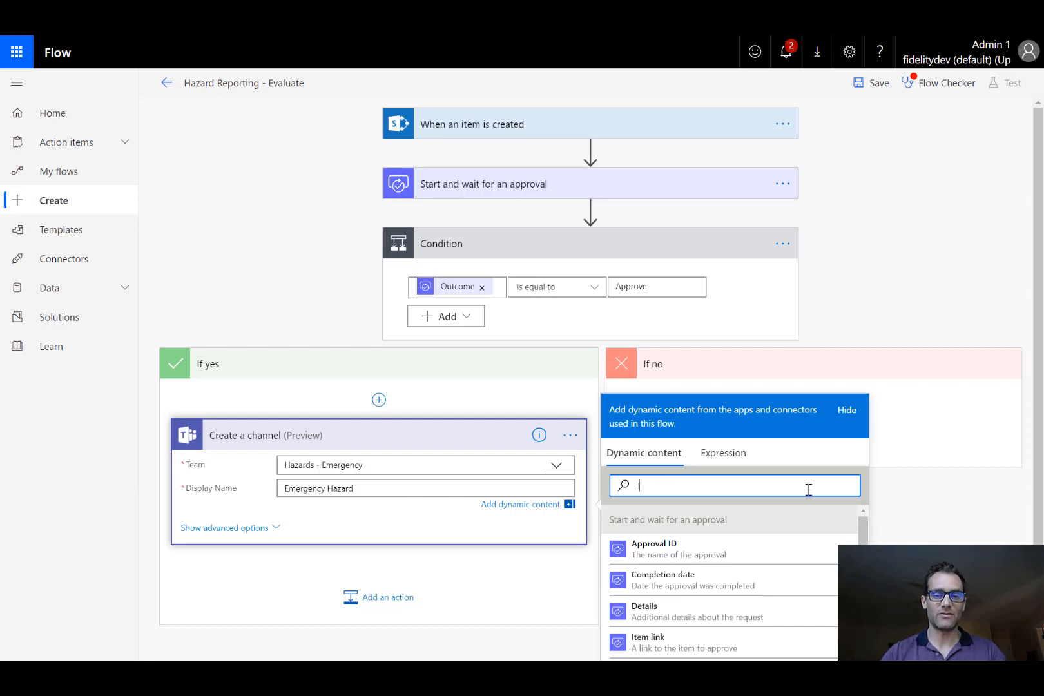
{"action": "type", "text": "ID"}
{"action": "scroll", "coordinate": [761, 570], "scroll_direction": "down", "scroll_amount": 2}
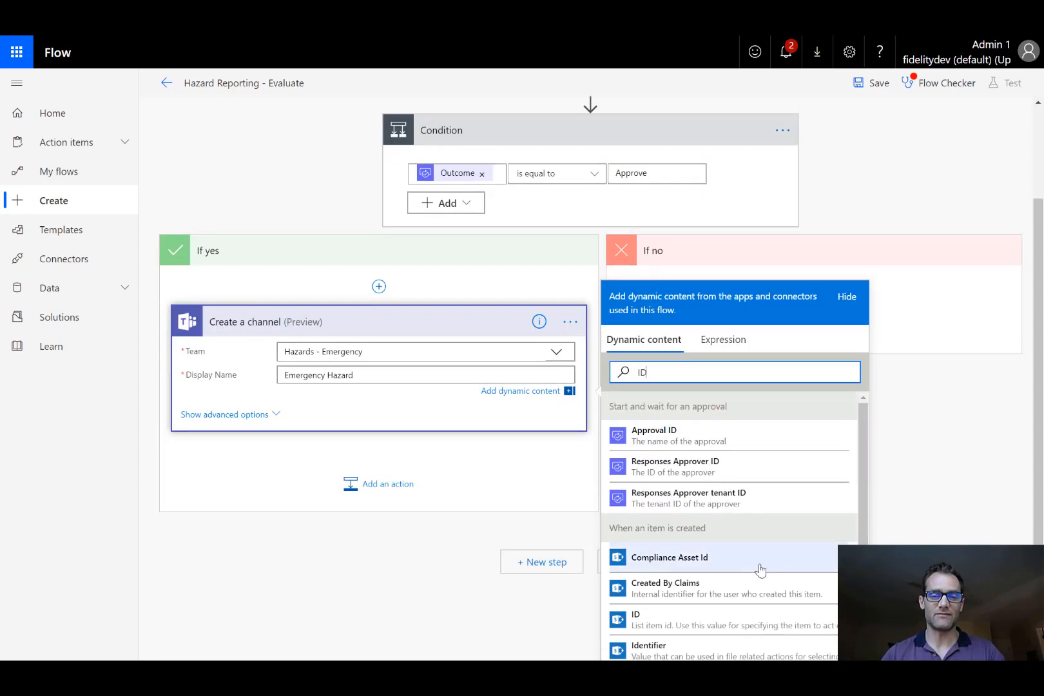
{"action": "scroll", "coordinate": [773, 554], "scroll_direction": "down", "scroll_amount": 1}
{"action": "left_click", "coordinate": [659, 587]}
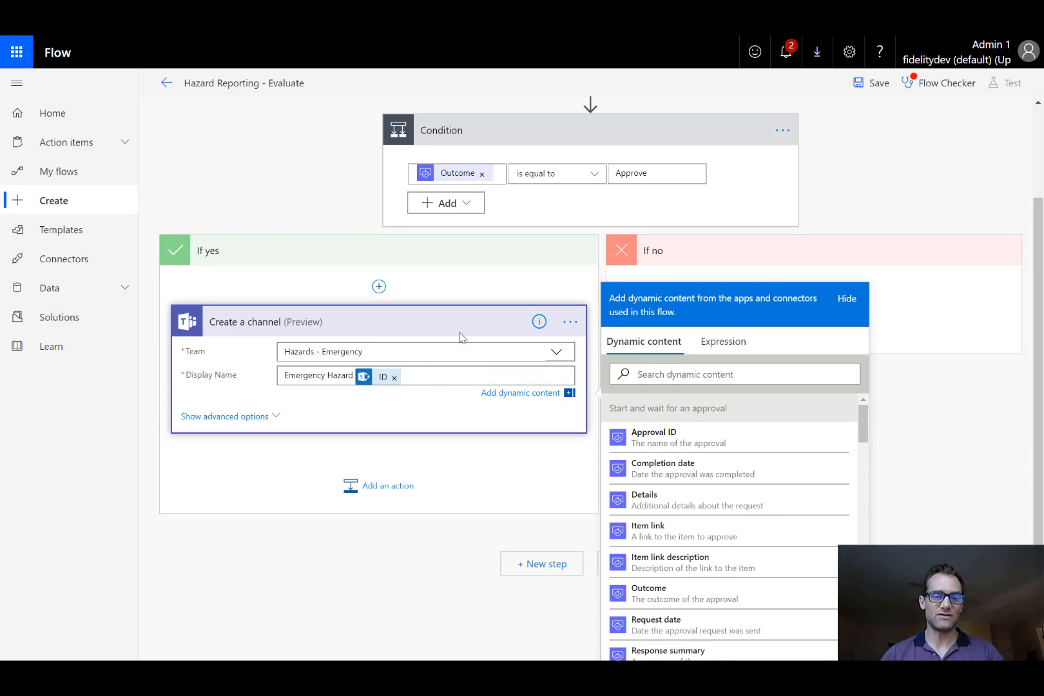
Set the new channel's advanced description option to the Description of the created list item
{"action": "left_click", "coordinate": [240, 418]}
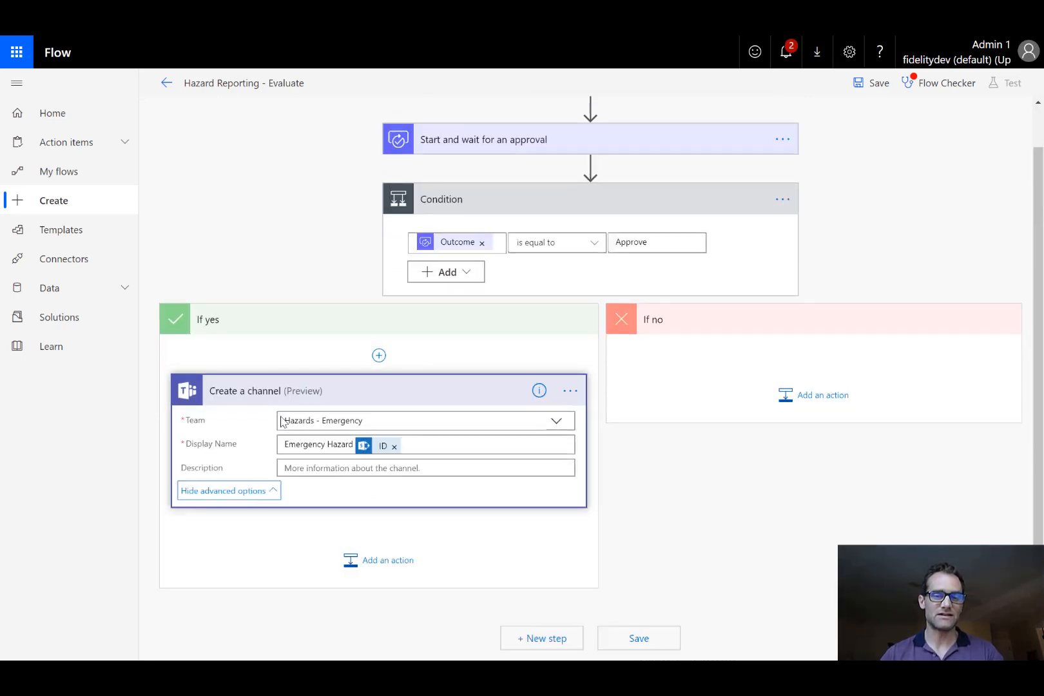
{"action": "left_click", "coordinate": [310, 467]}
{"action": "left_click", "coordinate": [682, 394]}
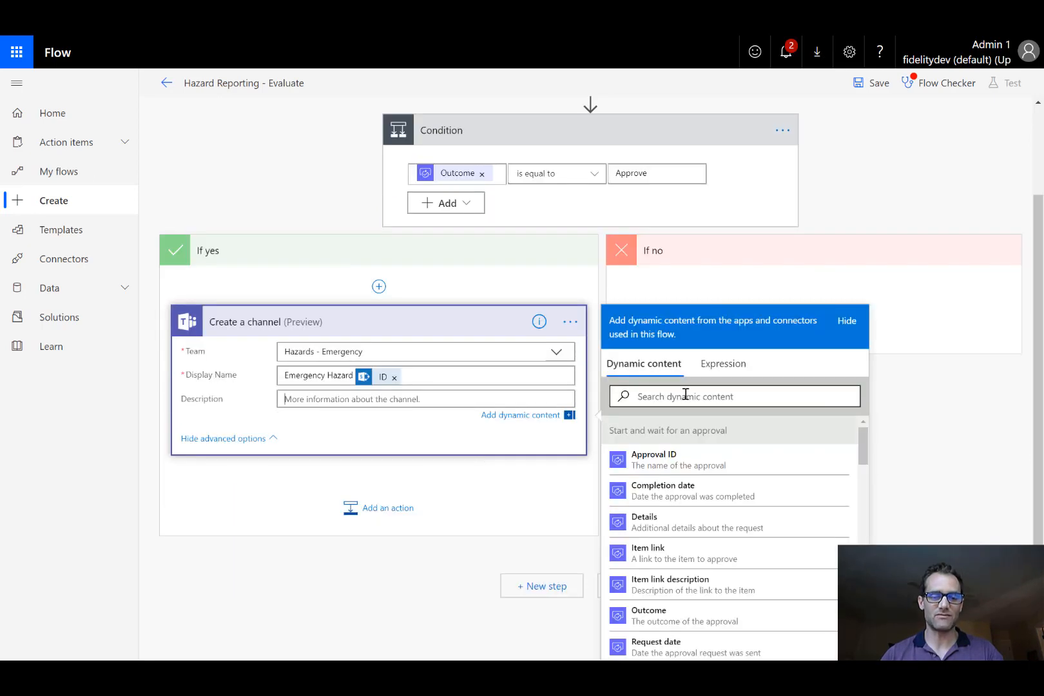
{"action": "type", "text": "desc"}
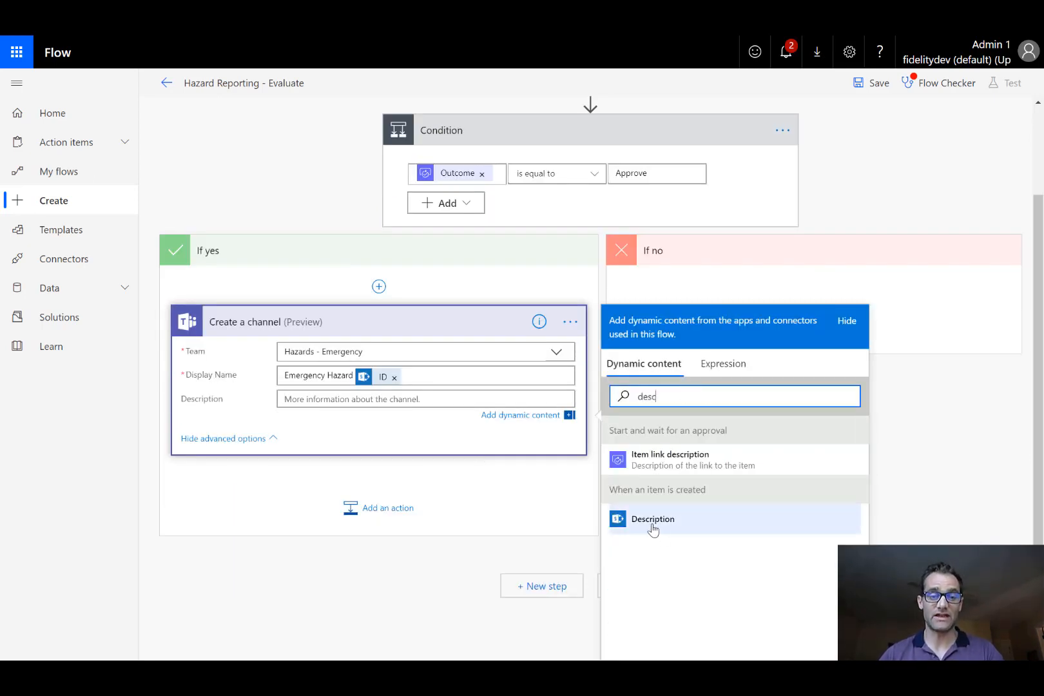
{"action": "left_click", "coordinate": [652, 523]}
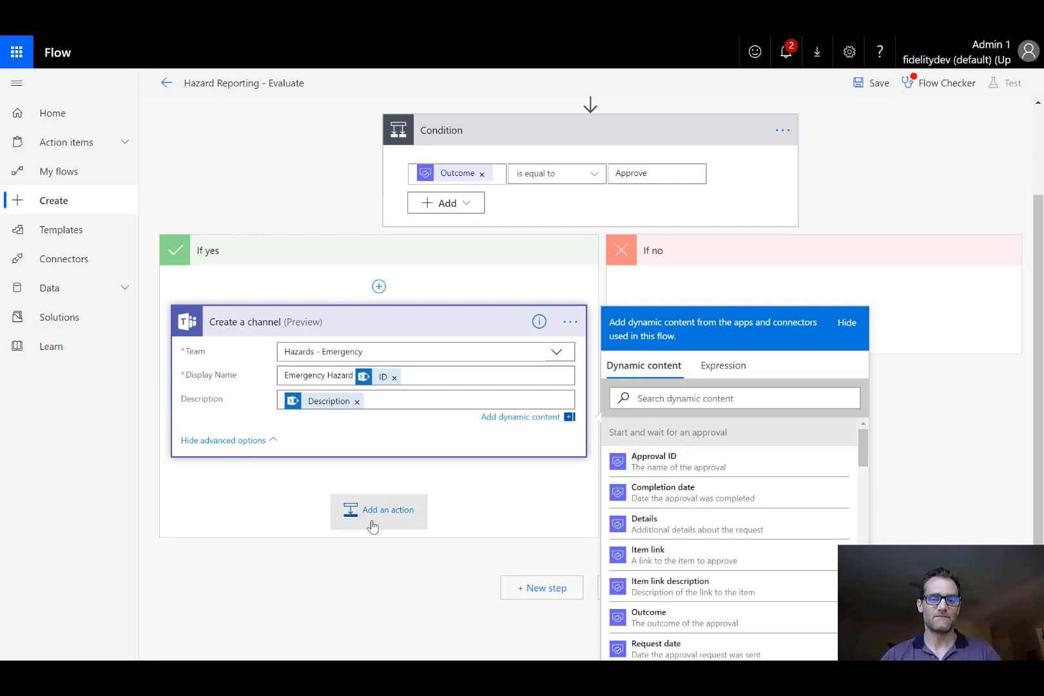
Add the Microsoft Teams action Post a message (V3) after Create a channel in the If yes branch
{"action": "left_click", "coordinate": [400, 515]}
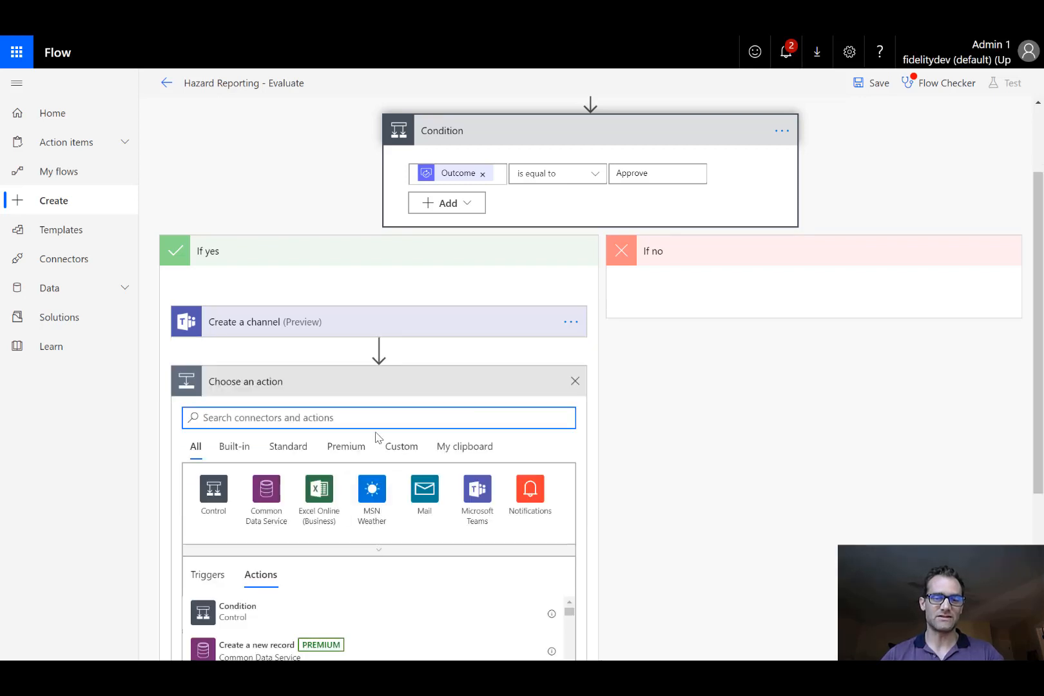
{"action": "type", "text": "post"}
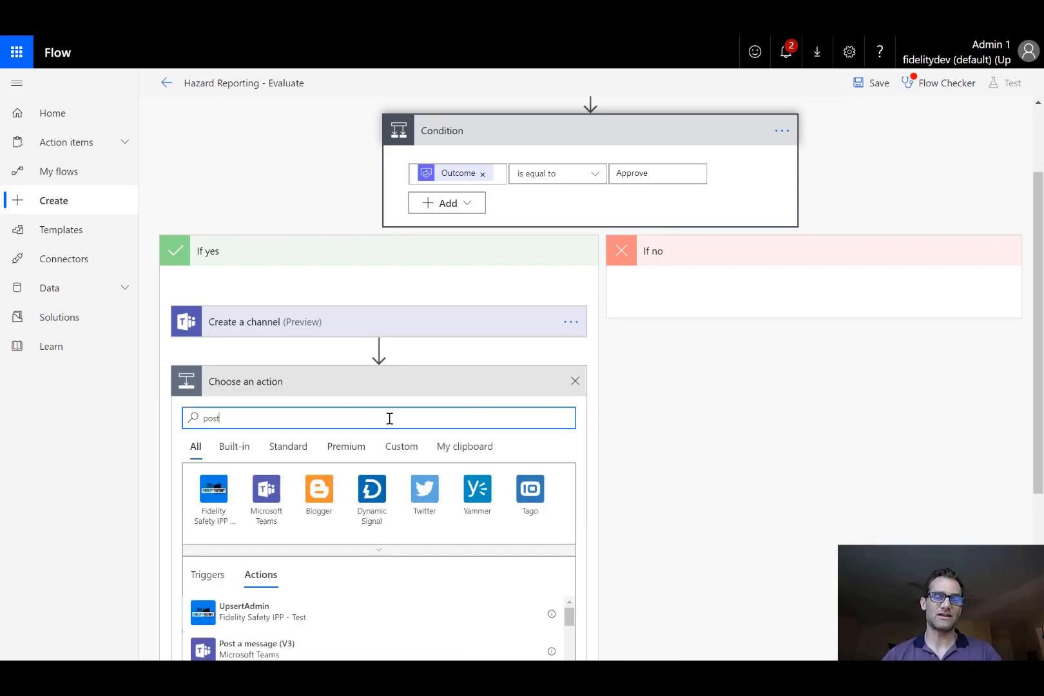
{"action": "scroll", "coordinate": [402, 429], "scroll_direction": "down", "scroll_amount": 3}
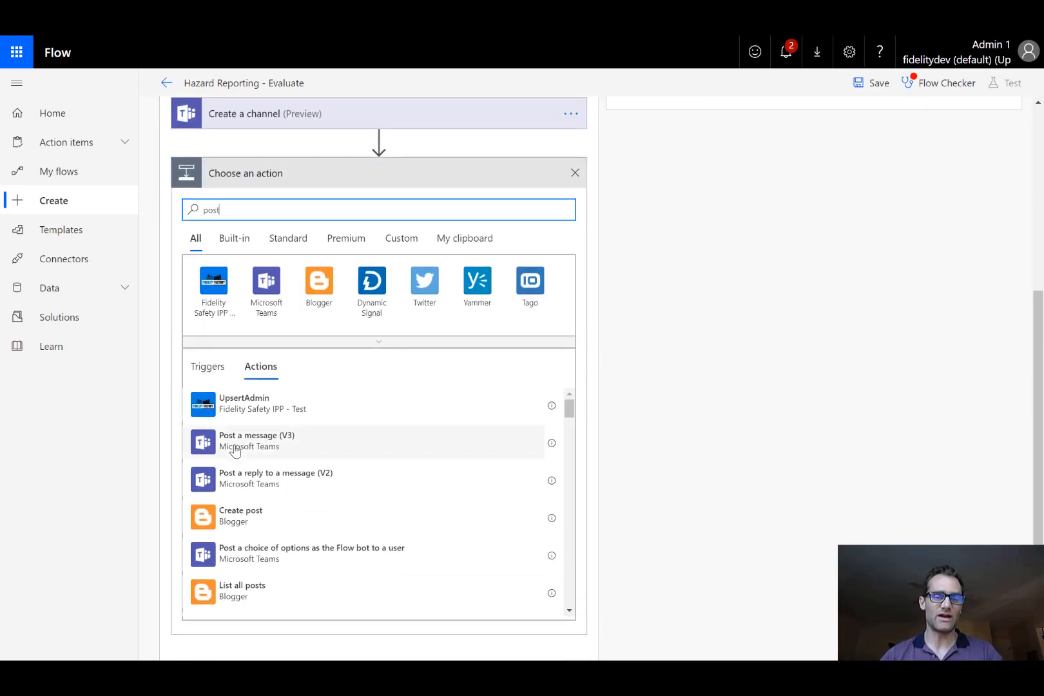
{"action": "left_click", "coordinate": [203, 444]}
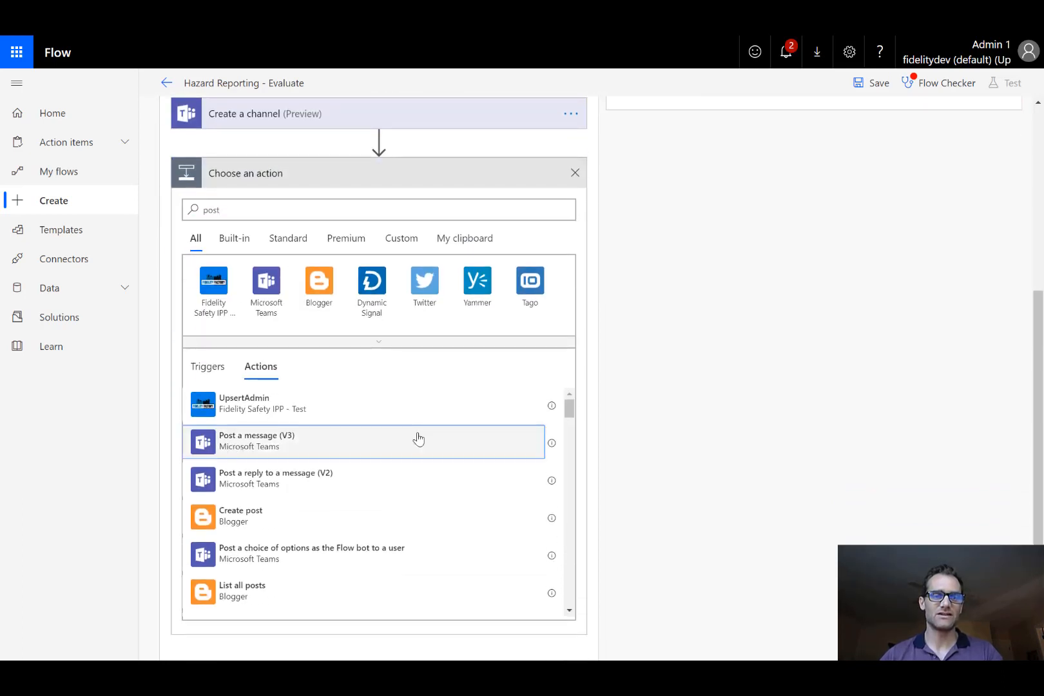
{"action": "left_click", "coordinate": [227, 444]}
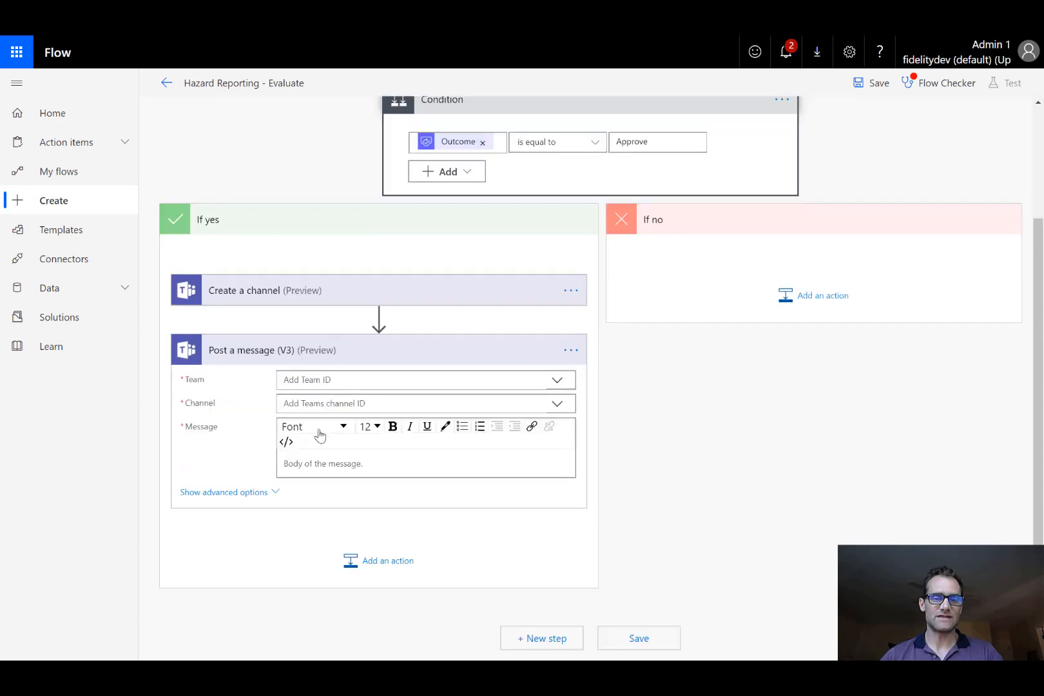
Set the message's team to Hazards - Emergency and its channel to the custom value Id from Create a channel
{"action": "left_click", "coordinate": [558, 382]}
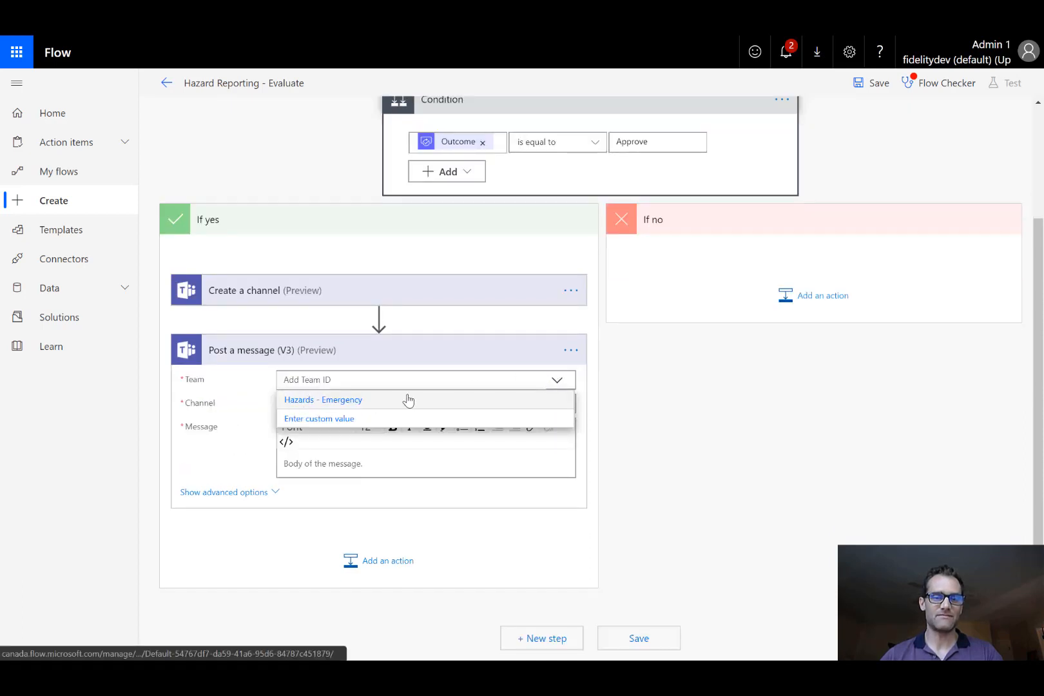
{"action": "left_click", "coordinate": [408, 400]}
{"action": "left_click", "coordinate": [559, 405]}
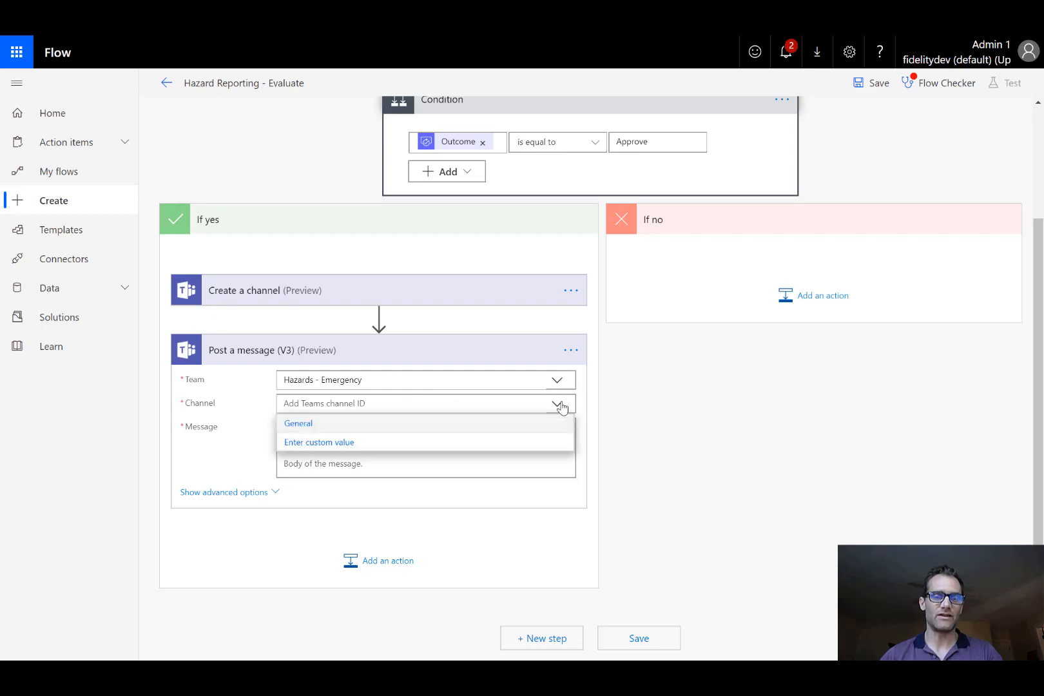
{"action": "left_click", "coordinate": [343, 444]}
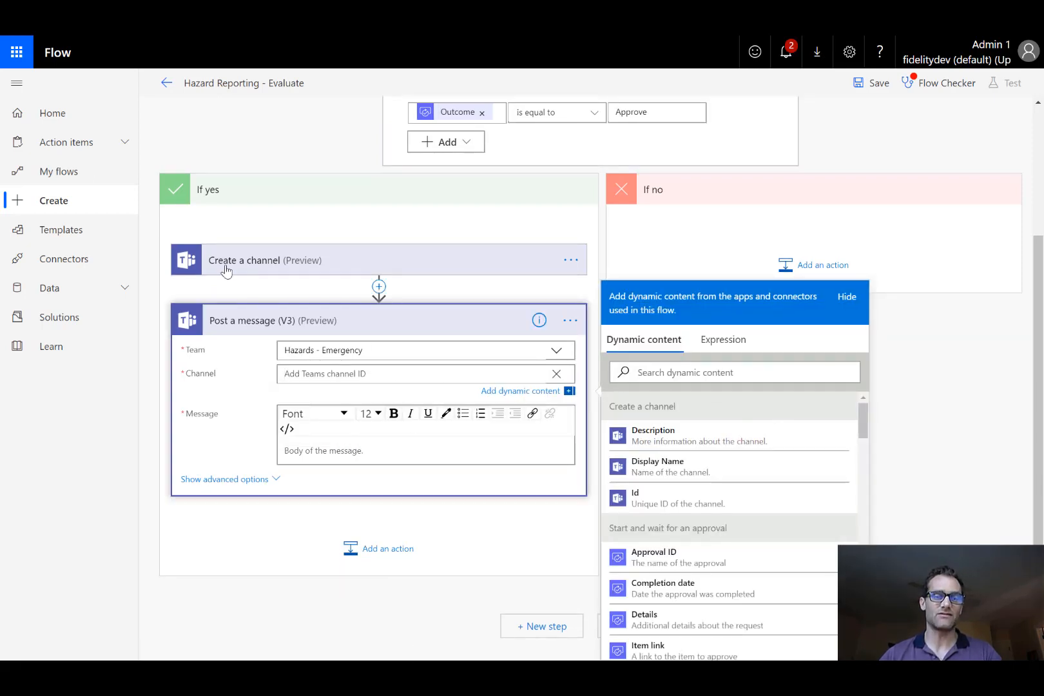
{"action": "left_click", "coordinate": [670, 501]}
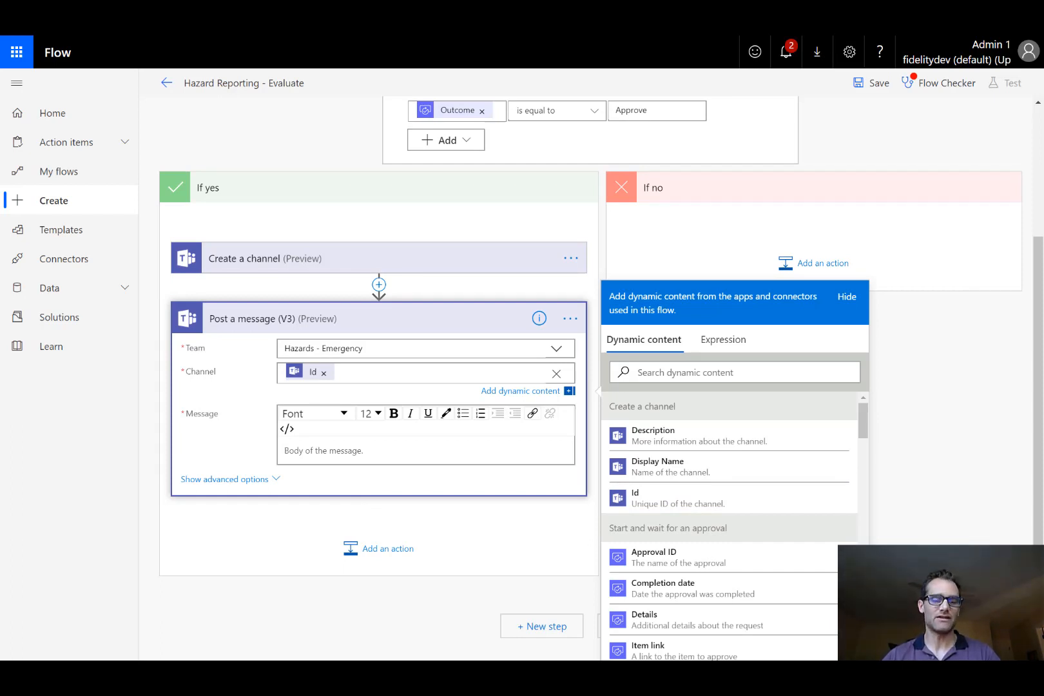
Enter the HTML message "This channel has been created as a collaboration area for incident" with detail and link lines, inserting the list item's ID after "incident"
{"action": "left_click", "coordinate": [288, 431]}
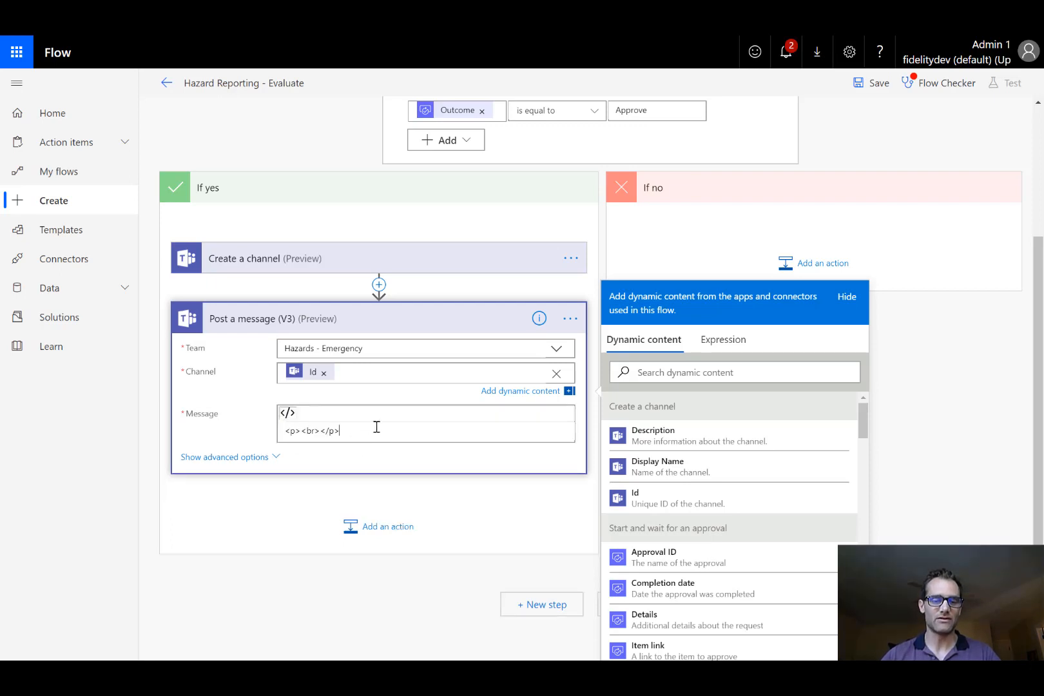
{"action": "type", "text": "<p>This channel has been created as a collaboration area for incident <br> <br> Incident Description: <br> Latitude: <br> Longitude: <br> <br> Here is a link to the original incident information:  <a href=\">View the Incident</a> </p> <br> <a href=\"> Click Here to view an image of the Hazard</a>"}
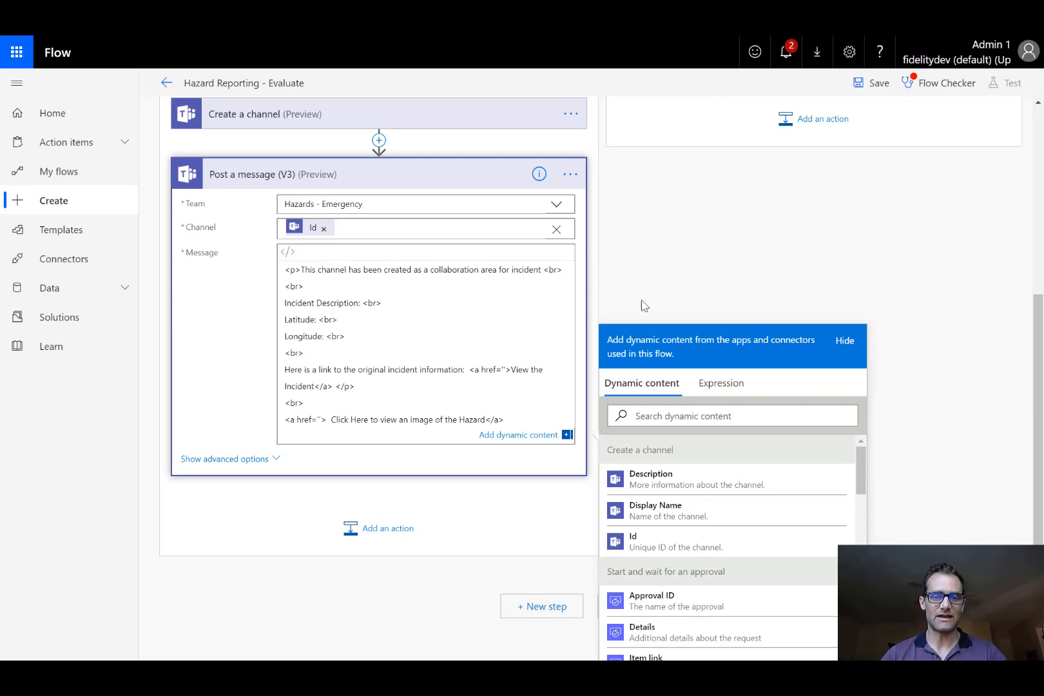
{"action": "left_click", "coordinate": [690, 417]}
{"action": "type", "text": "ID"}
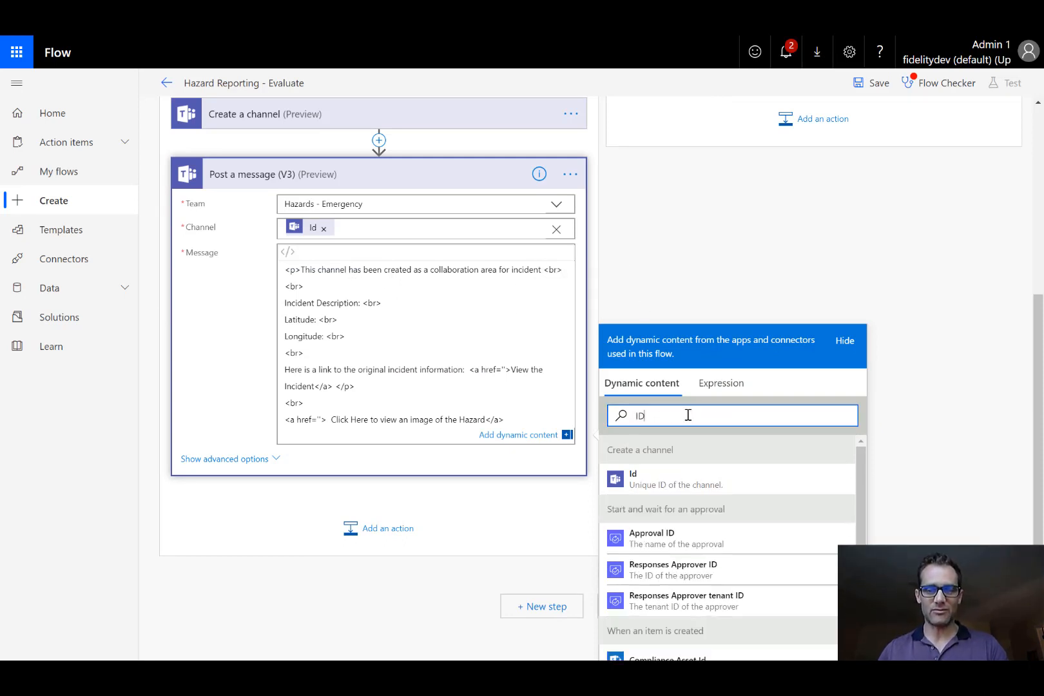
{"action": "scroll", "coordinate": [792, 482], "scroll_direction": "down", "scroll_amount": 3}
{"action": "left_click", "coordinate": [691, 624]}
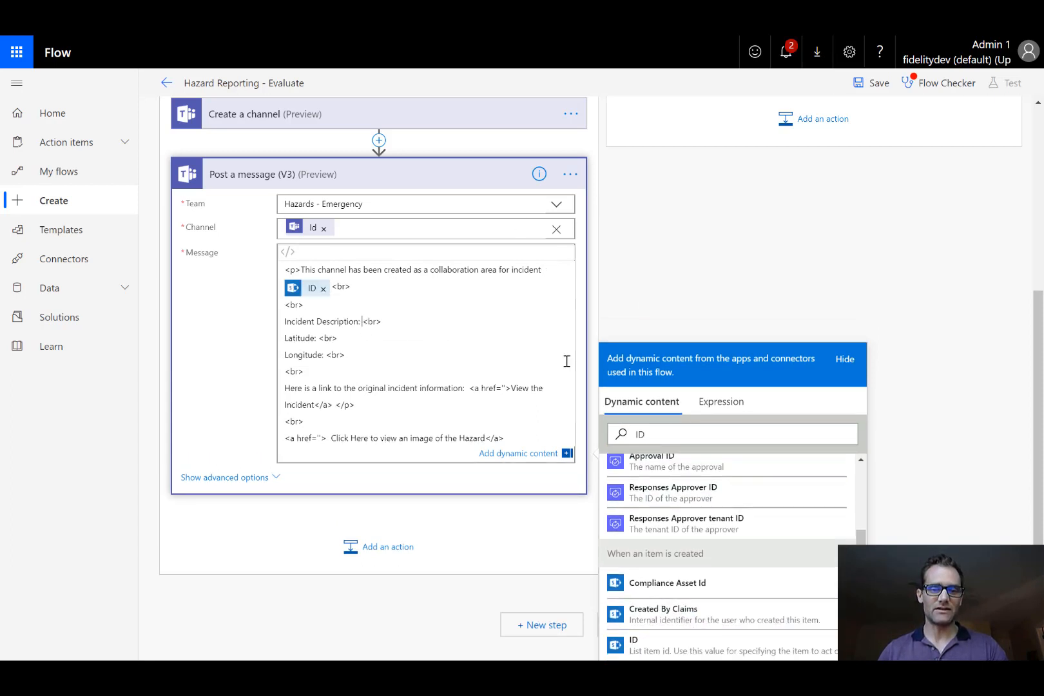
Insert the created item's Description after "Incident Description:" and its Latitude after "Latitude:" in the message
{"action": "double_click", "coordinate": [641, 433]}
{"action": "type", "text": "desc"}
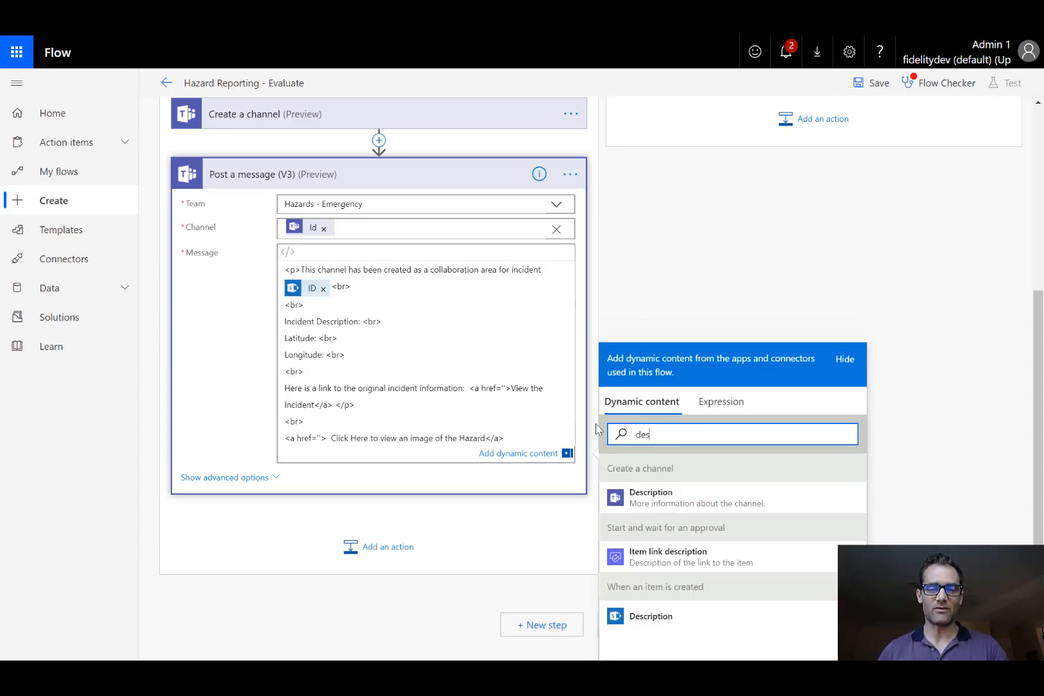
{"action": "left_click", "coordinate": [643, 619]}
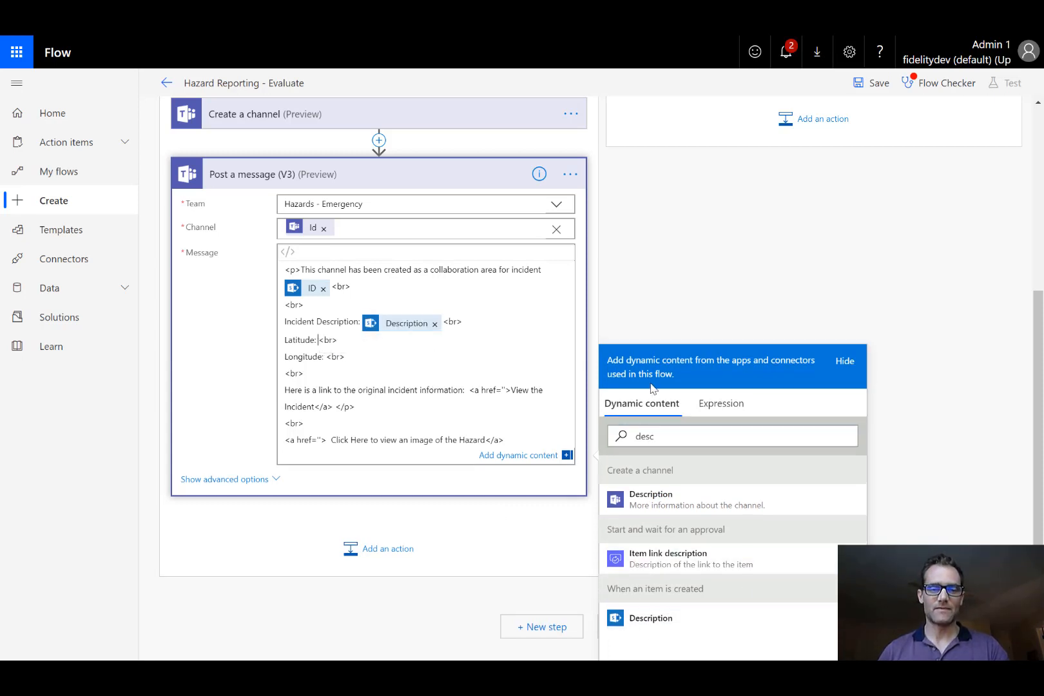
{"action": "double_click", "coordinate": [644, 435]}
{"action": "type", "text": "lat"}
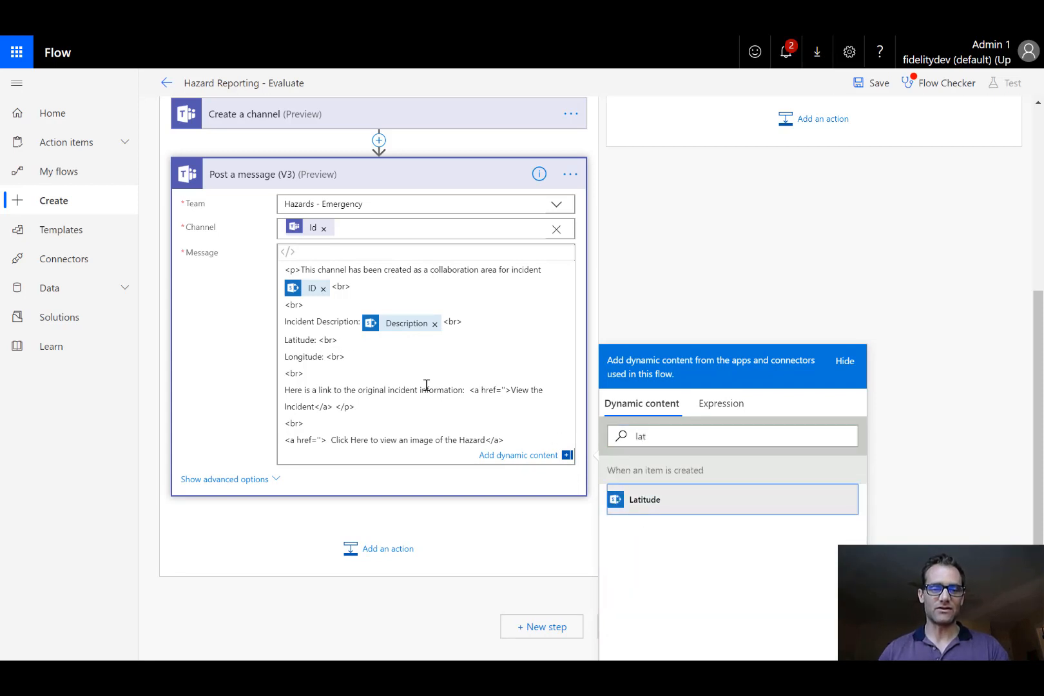
{"action": "left_click", "coordinate": [638, 503]}
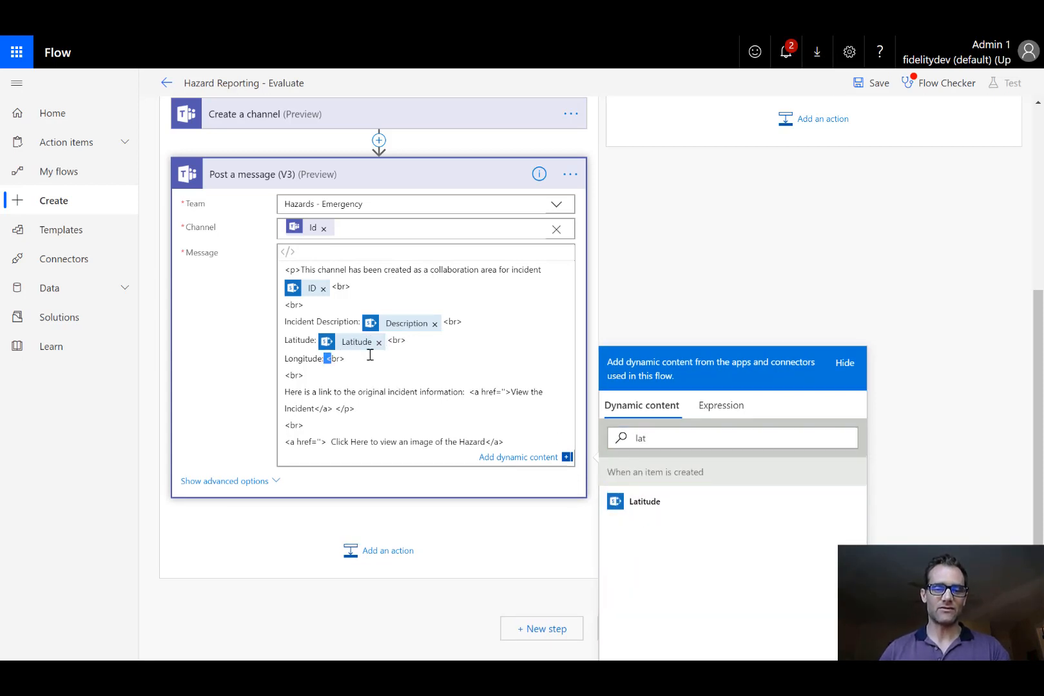
Insert the created item's Longitude after "Longitude:" in the message
{"action": "left_click", "coordinate": [327, 359]}
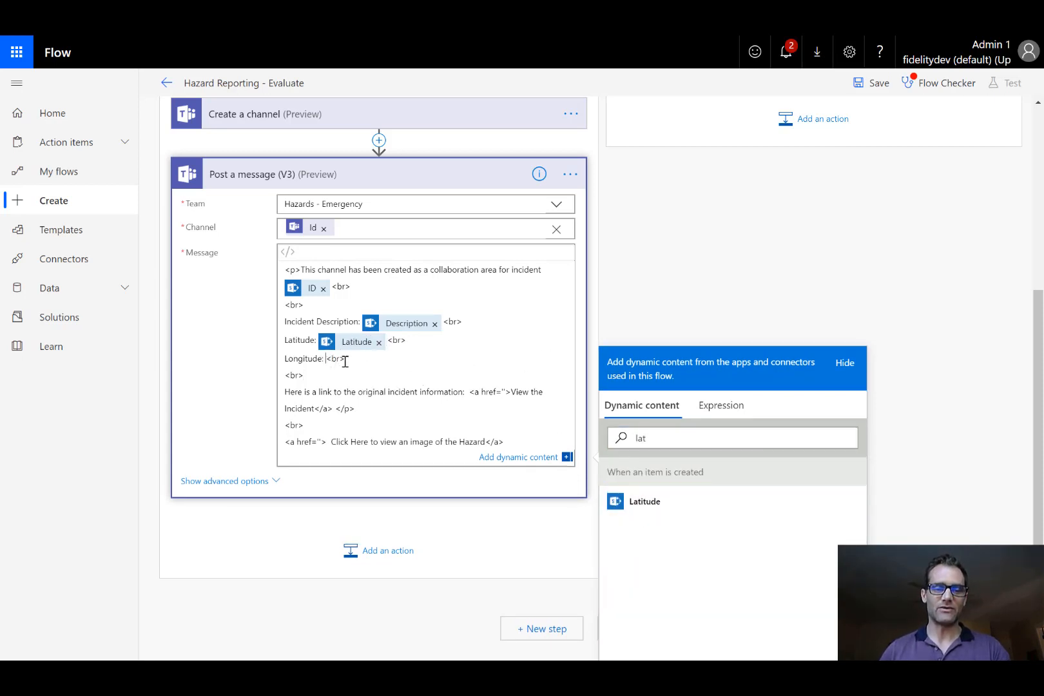
{"action": "double_click", "coordinate": [641, 437]}
{"action": "key", "text": "BackSpace"}
{"action": "type", "text": "long"}
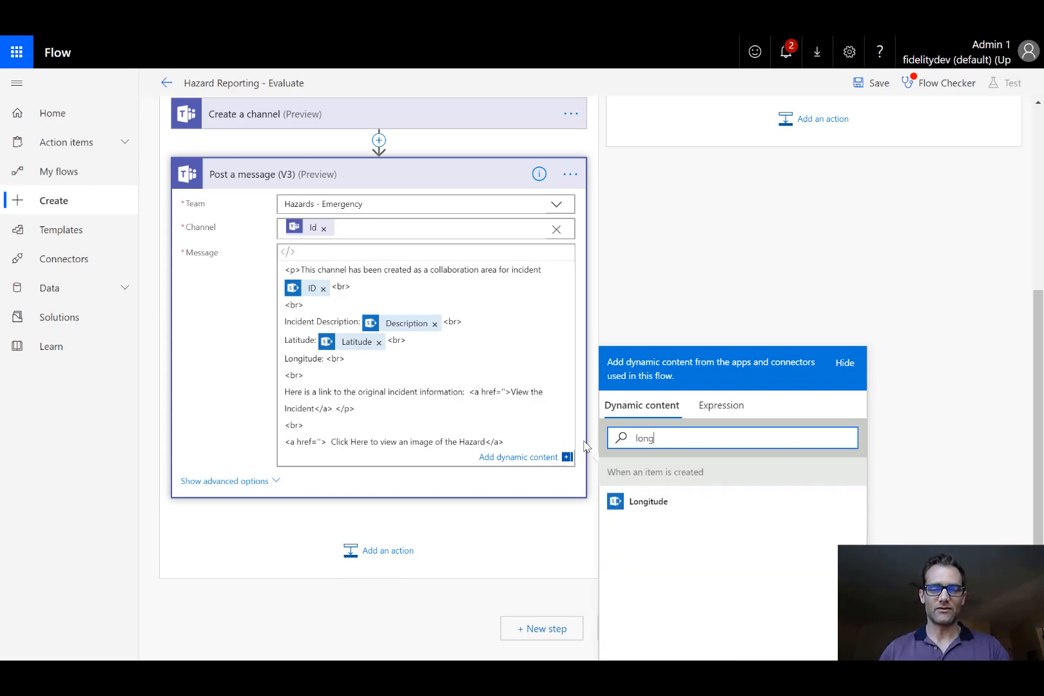
{"action": "left_click", "coordinate": [699, 502]}
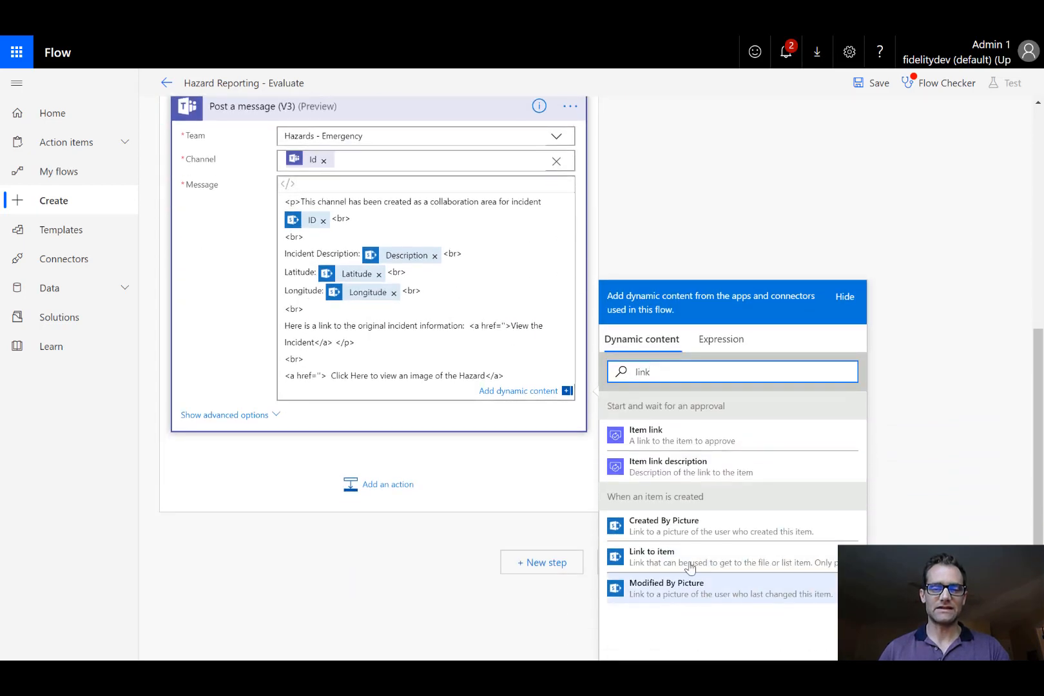
Insert the trigger's Link to item as the "View the Incident" href and delete the hazard image link line from the message
{"action": "left_click", "coordinate": [688, 563]}
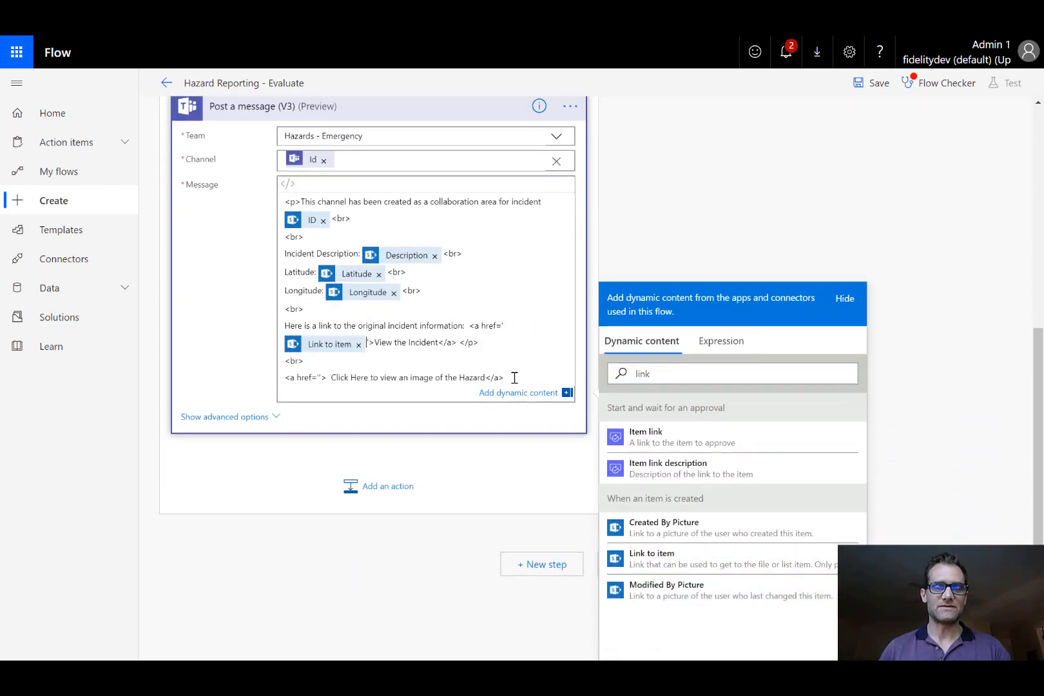
{"action": "left_click_drag", "start_coordinate": [509, 378], "coordinate": [245, 384]}
{"action": "key", "text": "BackSpace"}
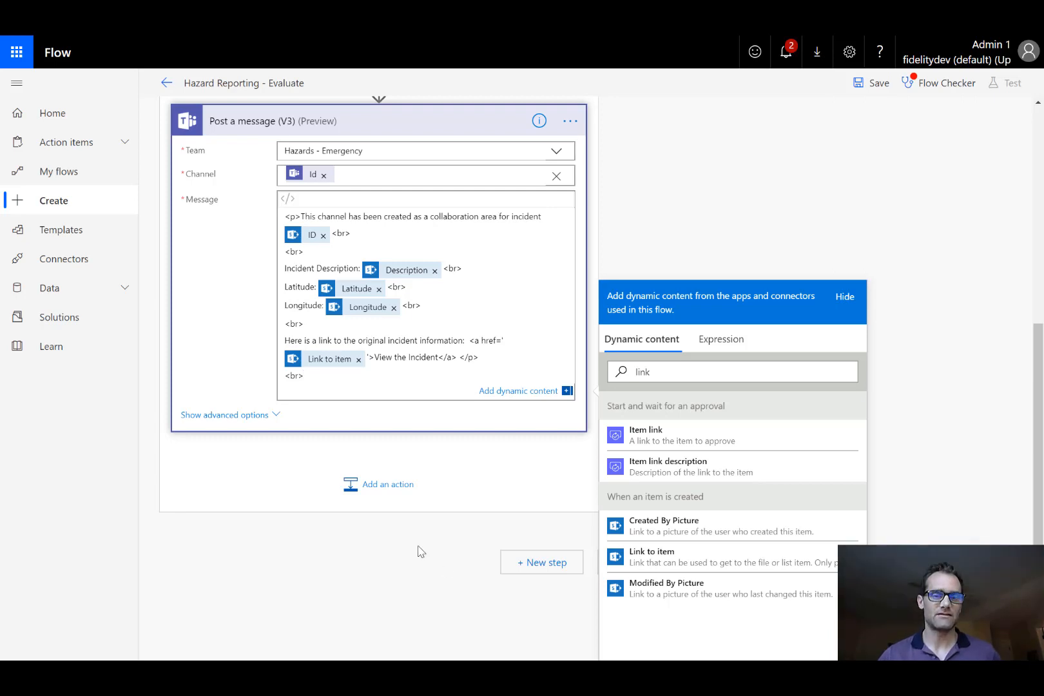
Add the Office 365 Outlook action Send an email after Post a message in the If yes branch
{"action": "left_click", "coordinate": [390, 487]}
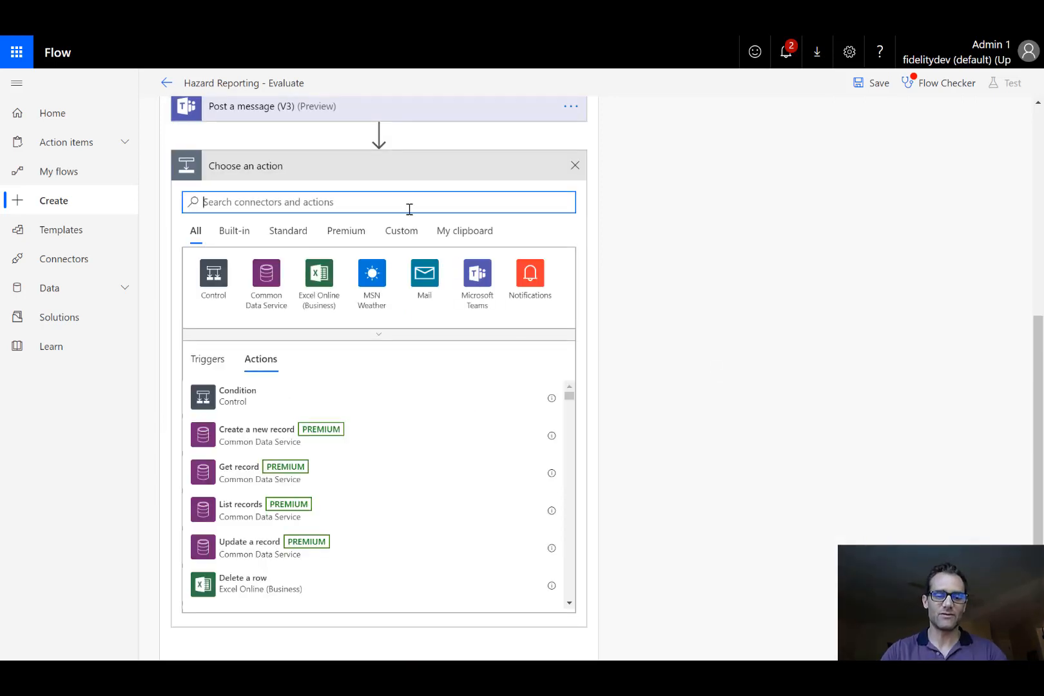
{"action": "type", "text": "SEnd"}
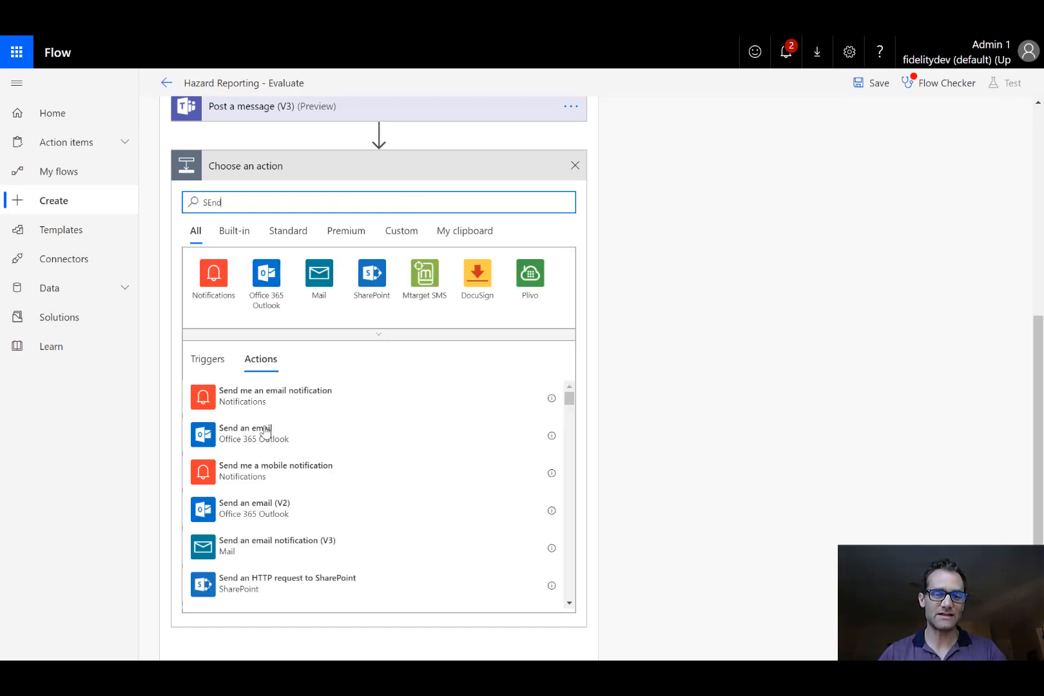
{"action": "left_click", "coordinate": [245, 441]}
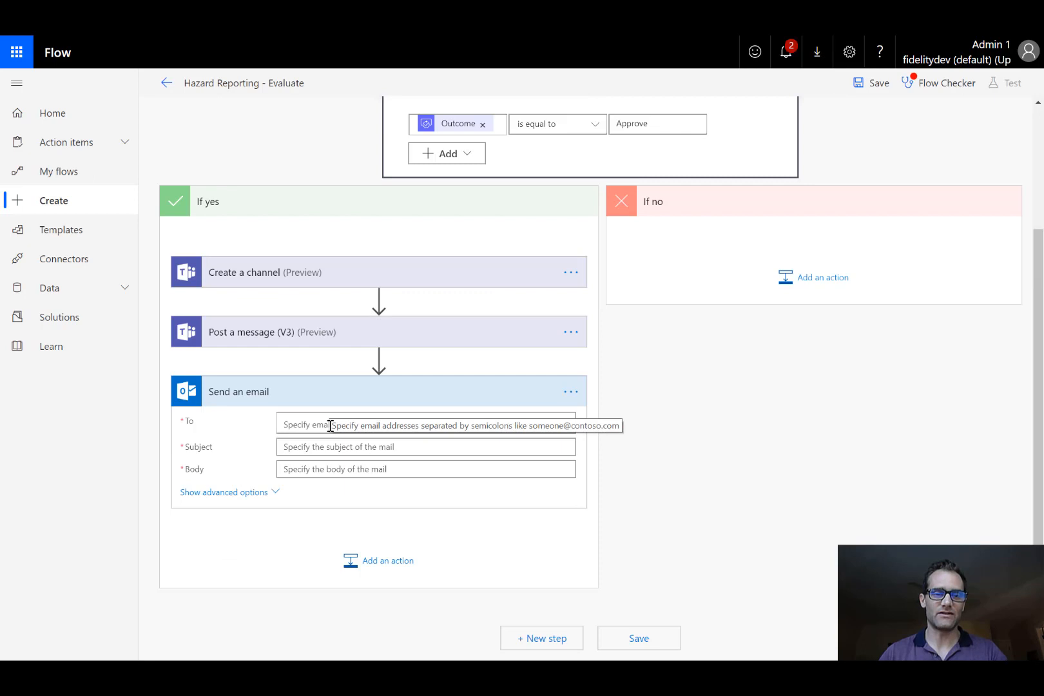
Address the email to the Admin1, Admin2 and Admin3 accounts
{"action": "left_click", "coordinate": [312, 426]}
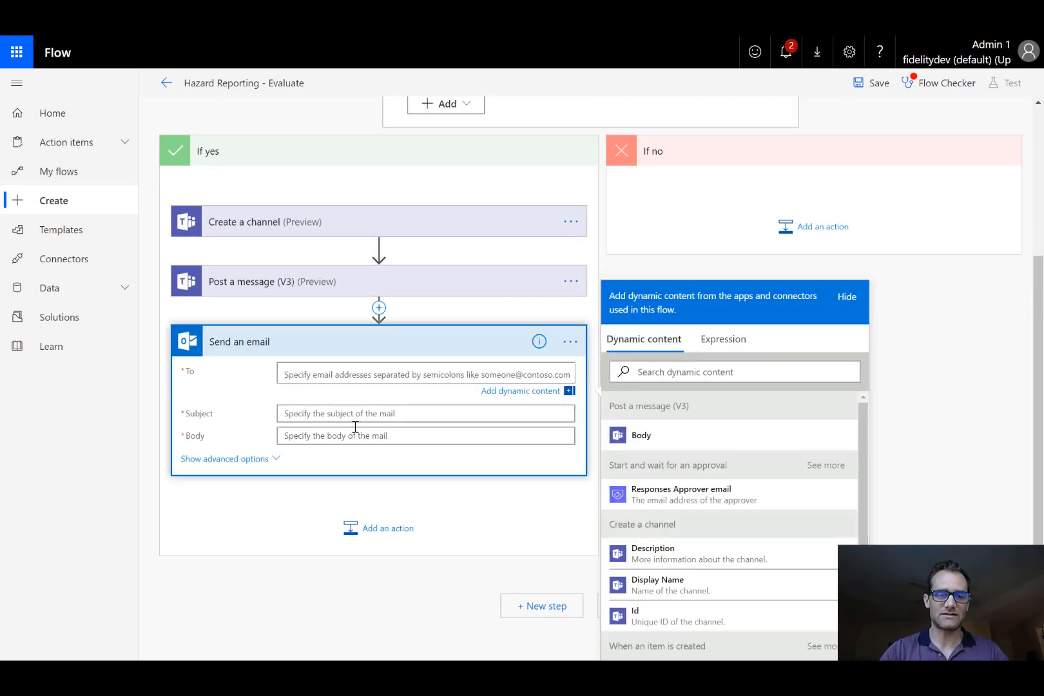
{"action": "type", "text": "d"}
{"action": "type", "text": "adm"}
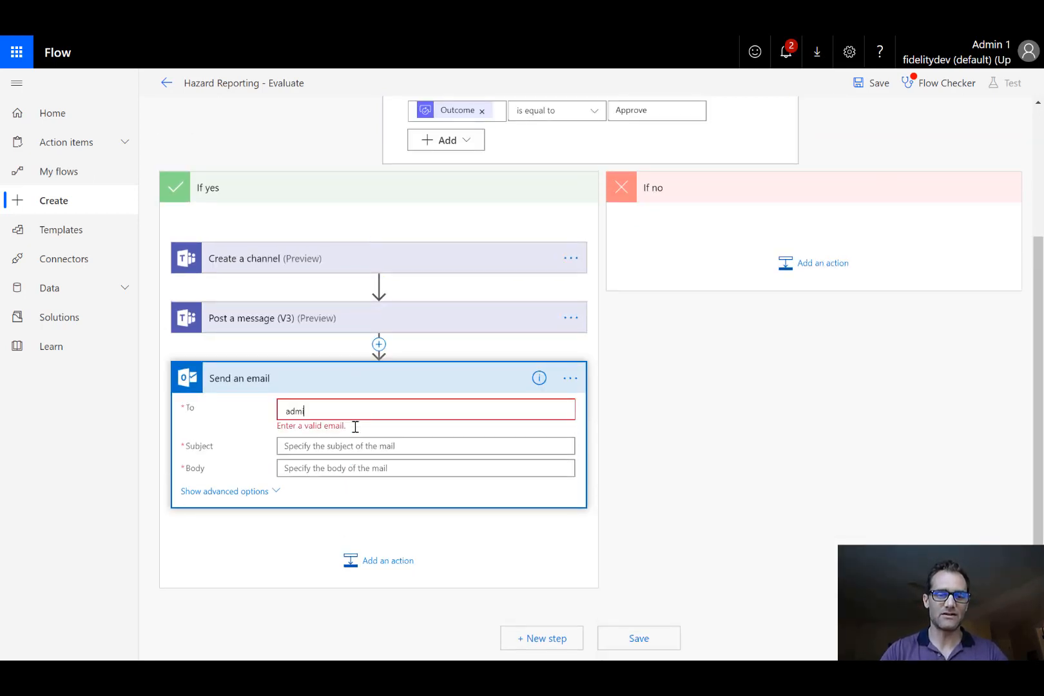
{"action": "type", "text": "in"}
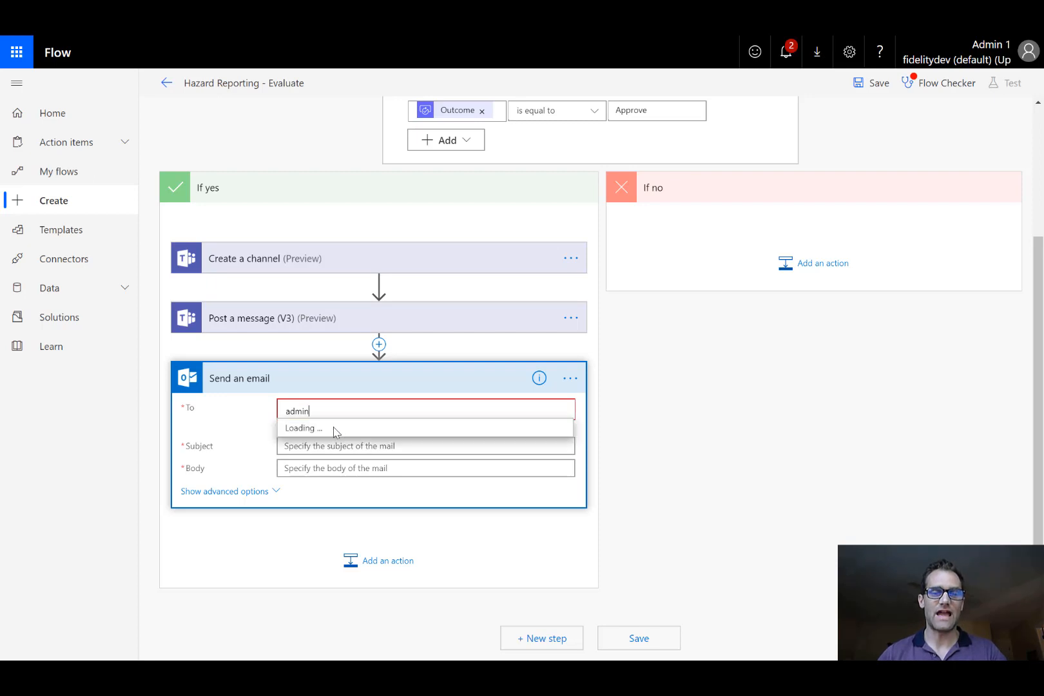
{"action": "left_click", "coordinate": [406, 435]}
{"action": "left_click", "coordinate": [417, 413]}
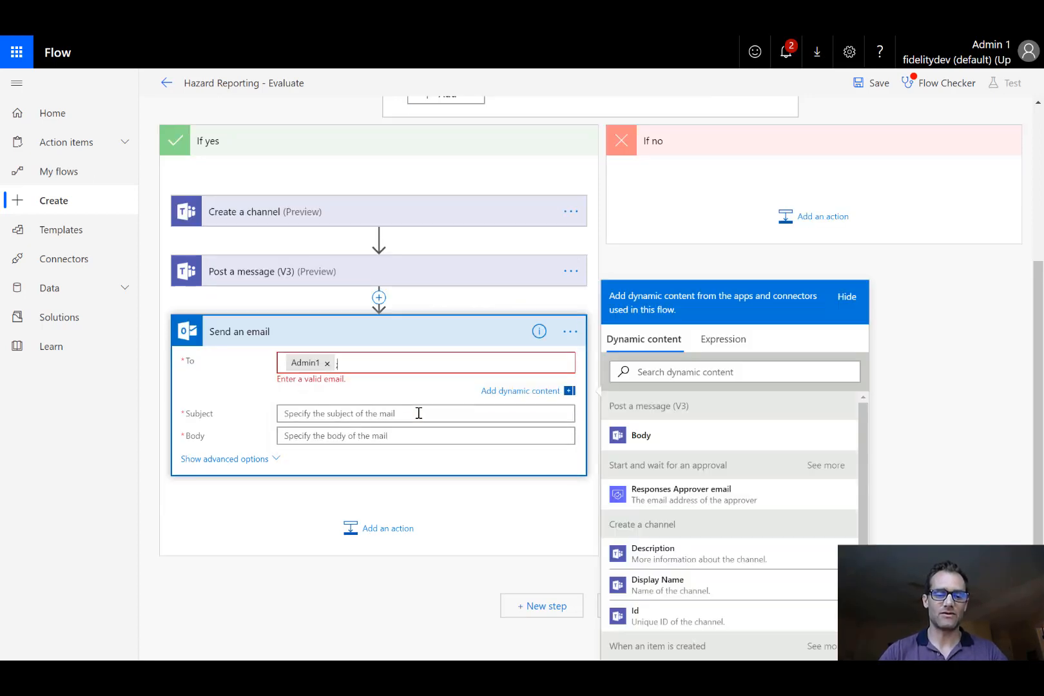
{"action": "type", "text": "admin"}
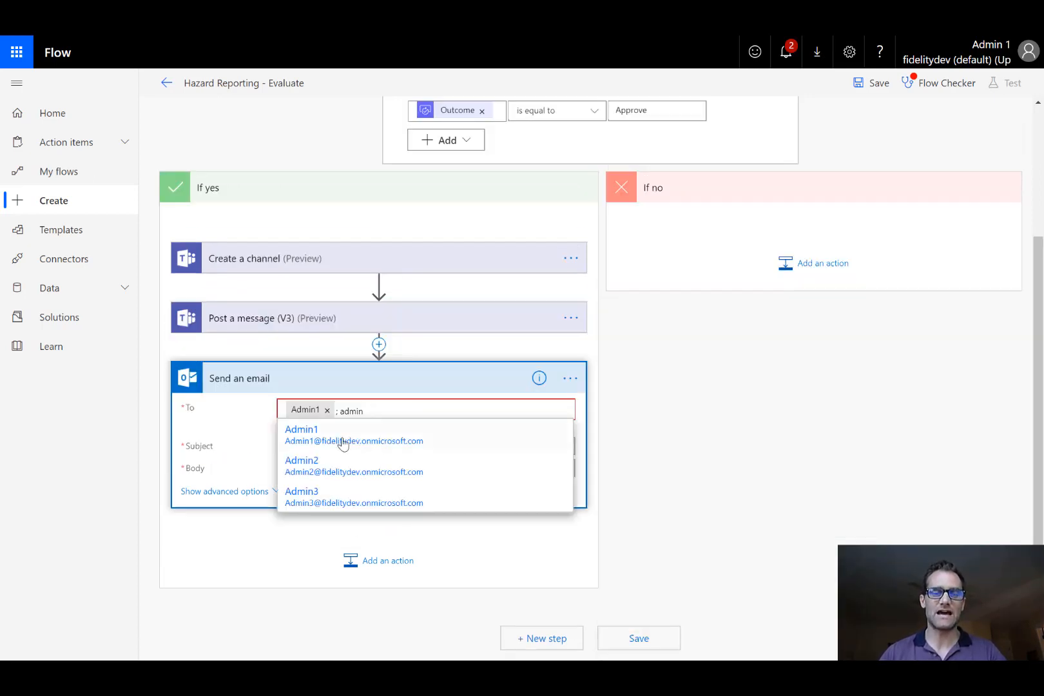
{"action": "key", "text": "Return"}
{"action": "key", "text": "Return"}
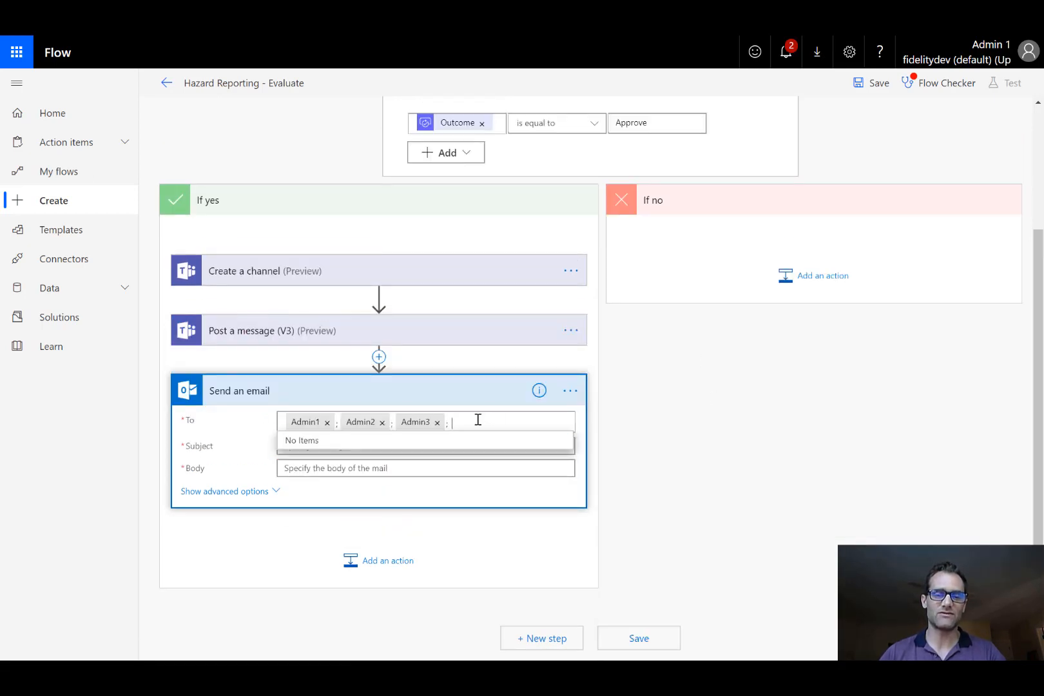
Add the trigger item's Created By Email as a further recipient of the email
{"action": "left_click", "coordinate": [480, 420]}
{"action": "left_click", "coordinate": [743, 372]}
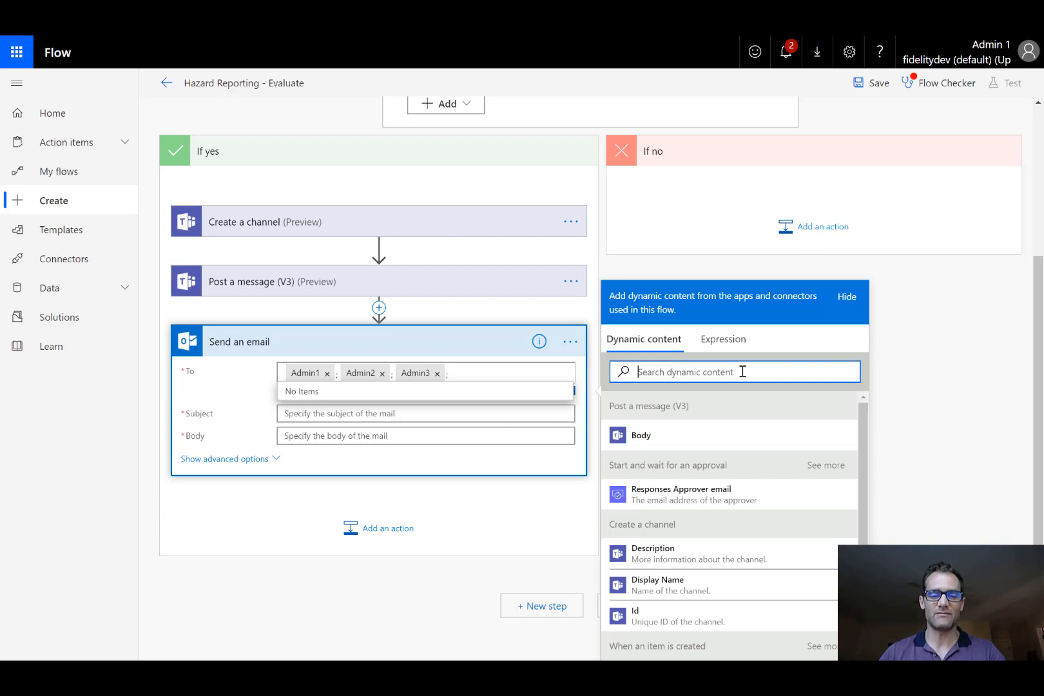
{"action": "type", "text": "create"}
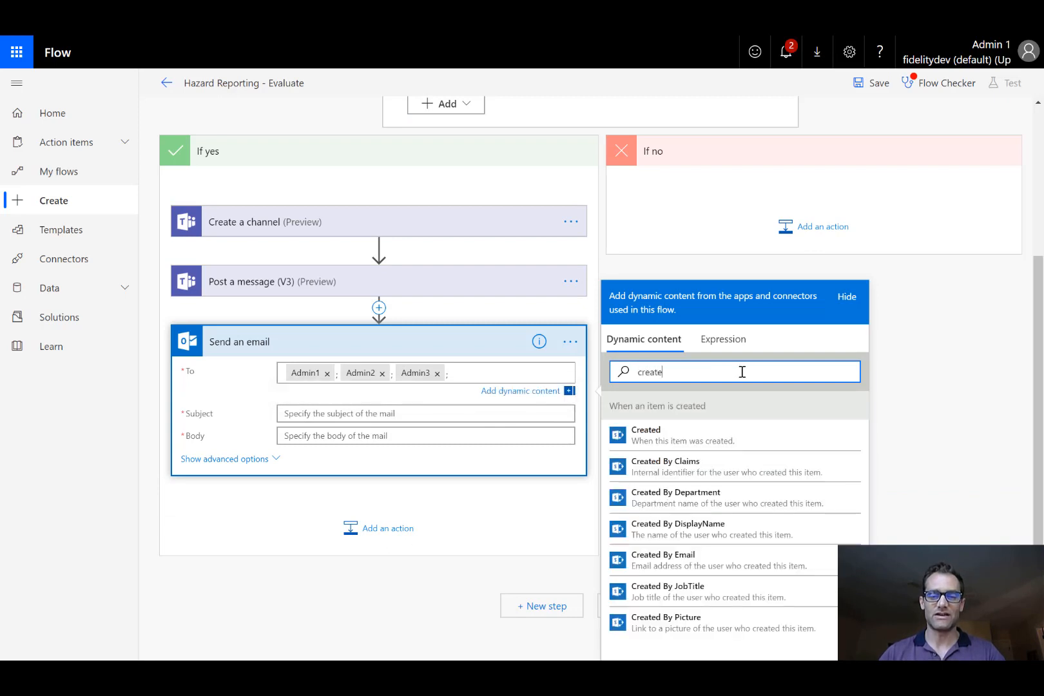
{"action": "left_click", "coordinate": [667, 558]}
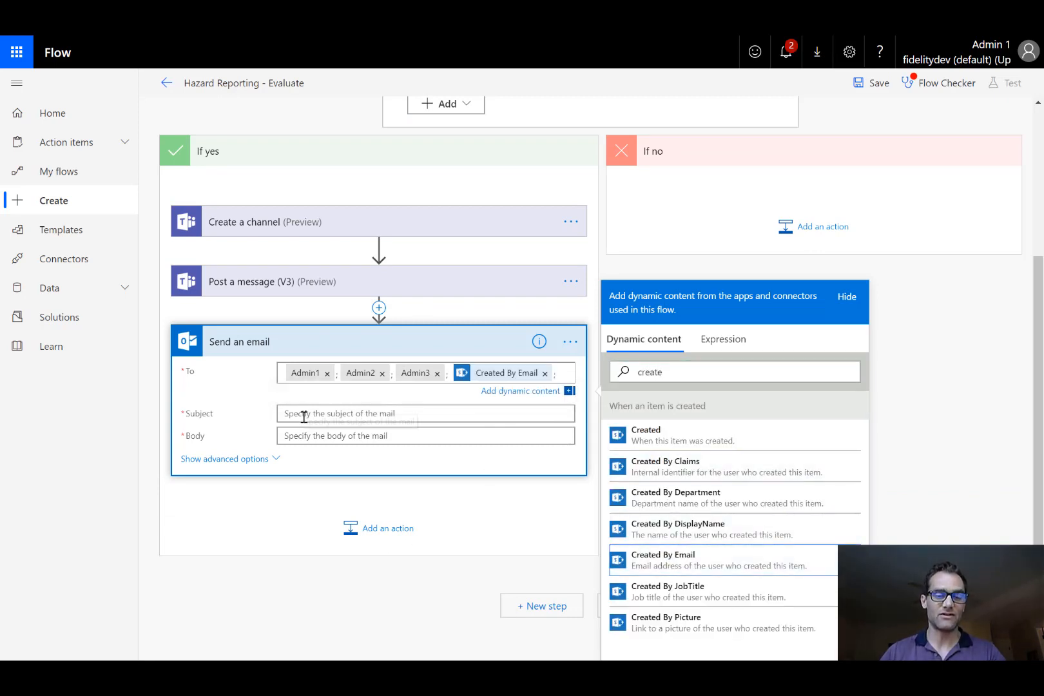
Set the email subject to "A New Emergency Hazard Identified"
{"action": "left_click", "coordinate": [326, 416]}
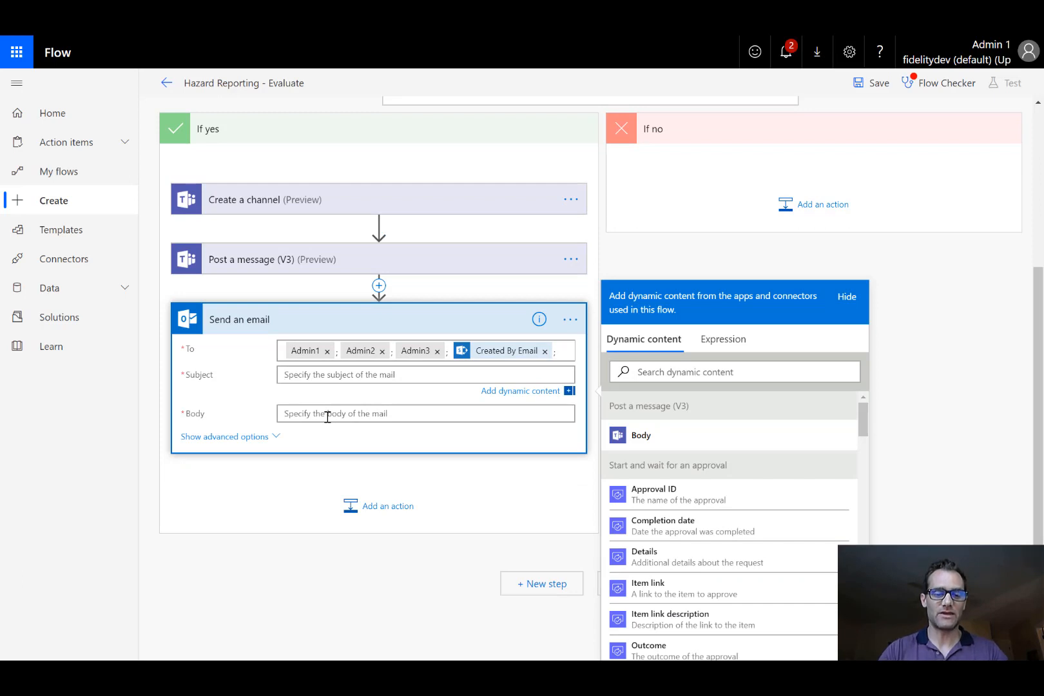
{"action": "type", "text": "A New Emergency"}
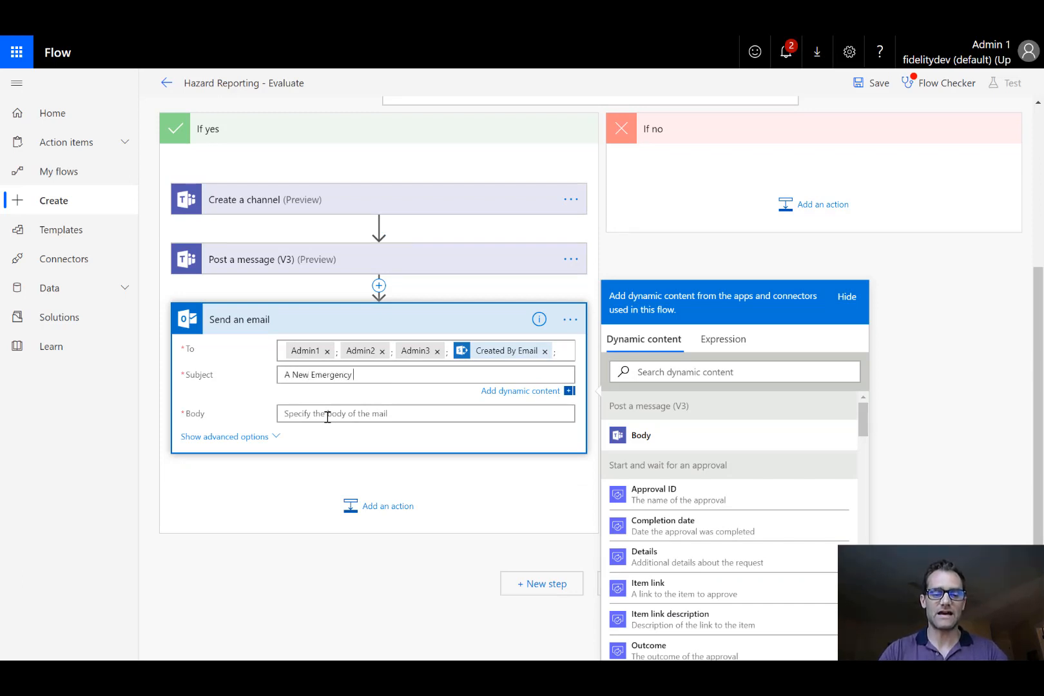
{"action": "type", "text": " Hazard Identified"}
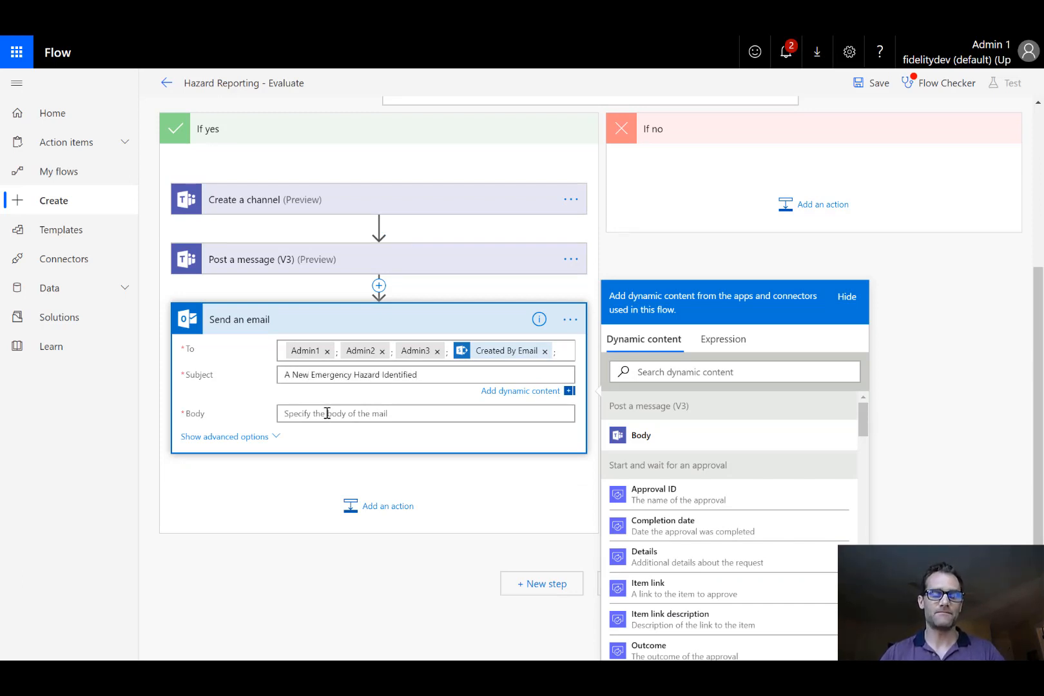
Enter the body "A Teams Channel has been created for collaboration on this issue. <br><br> Click Here to access the Teams Channel:" and set Is HTML to Yes
{"action": "left_click", "coordinate": [328, 413]}
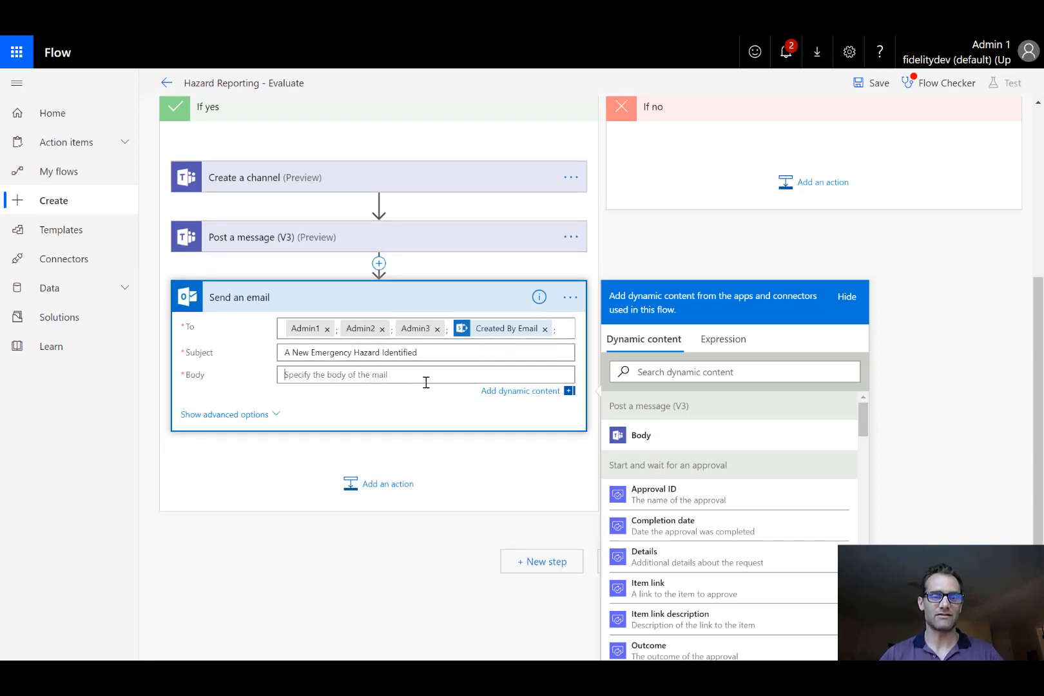
{"action": "type", "text": "A Teams Channel has been created for collaboration on this issue. <br> <br> Click Here to access the  Teams Channel:"}
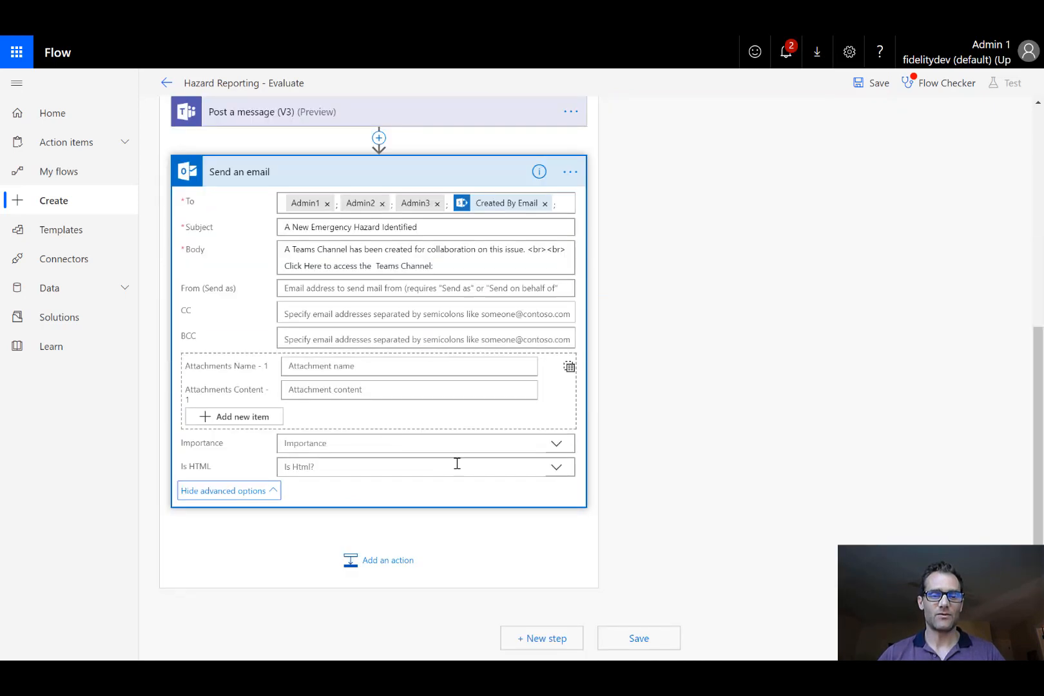
{"action": "left_click", "coordinate": [550, 474]}
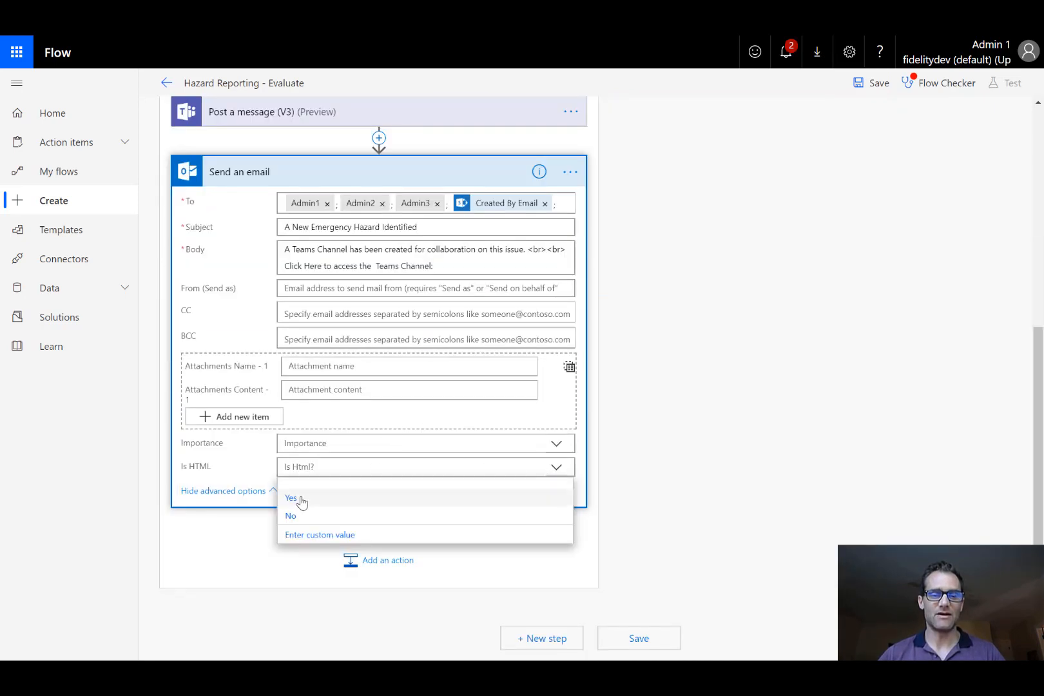
{"action": "left_click", "coordinate": [443, 500]}
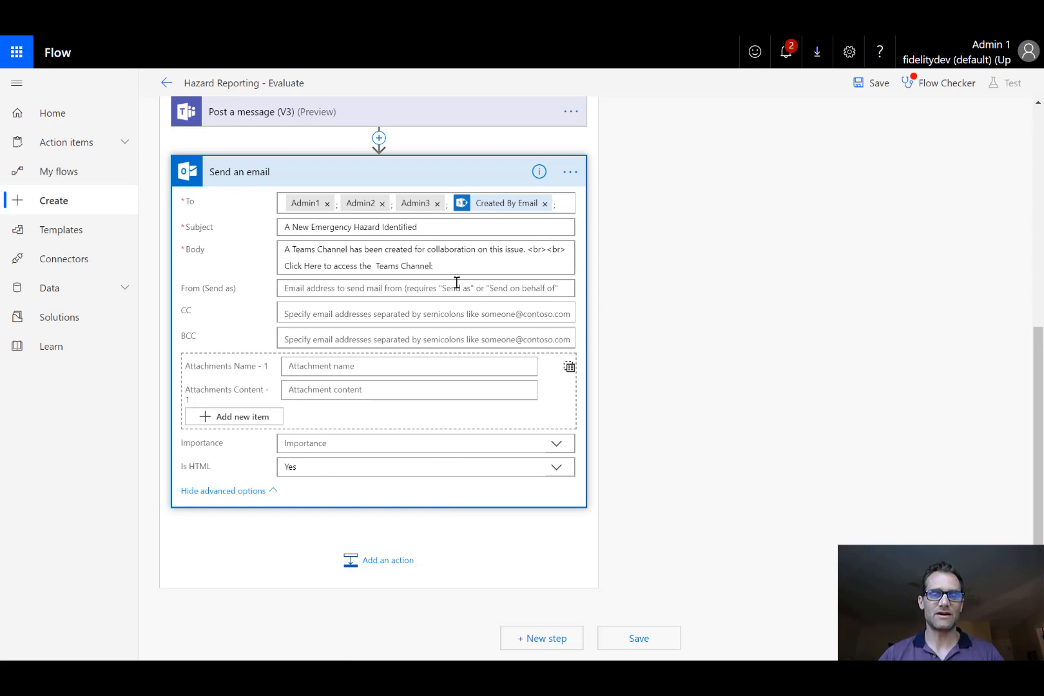
Append an HTML link with an empty href and the text "Open the Channel in Teams" to the email body
{"action": "left_click", "coordinate": [536, 256]}
{"action": "type", "text": "<a href=\"\">Open the Chann"}
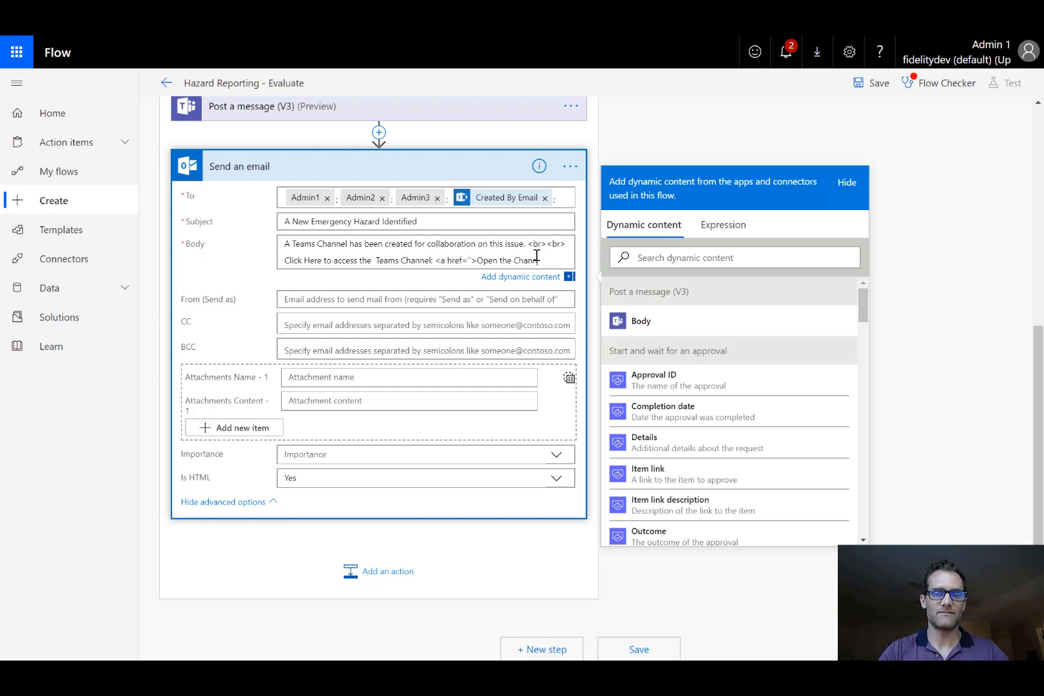
{"action": "type", "text": "ams</a>"}
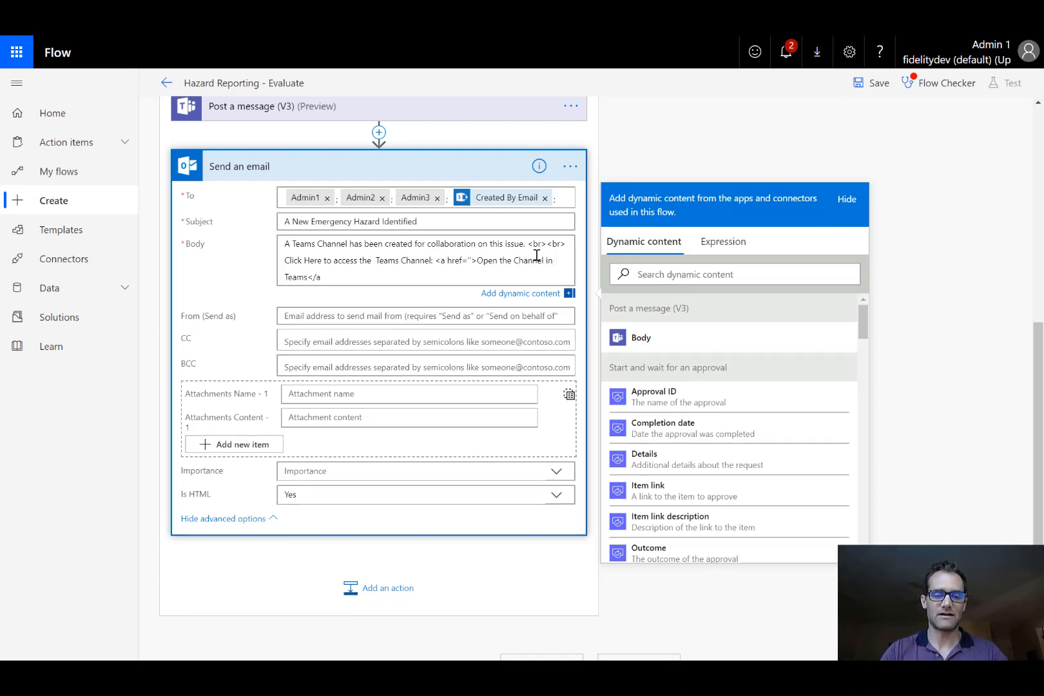
Copy the link to the General channel of Hazards - Emergency in Microsoft Teams and paste it into the href in the flow's email body
{"action": "left_click", "coordinate": [469, 260]}
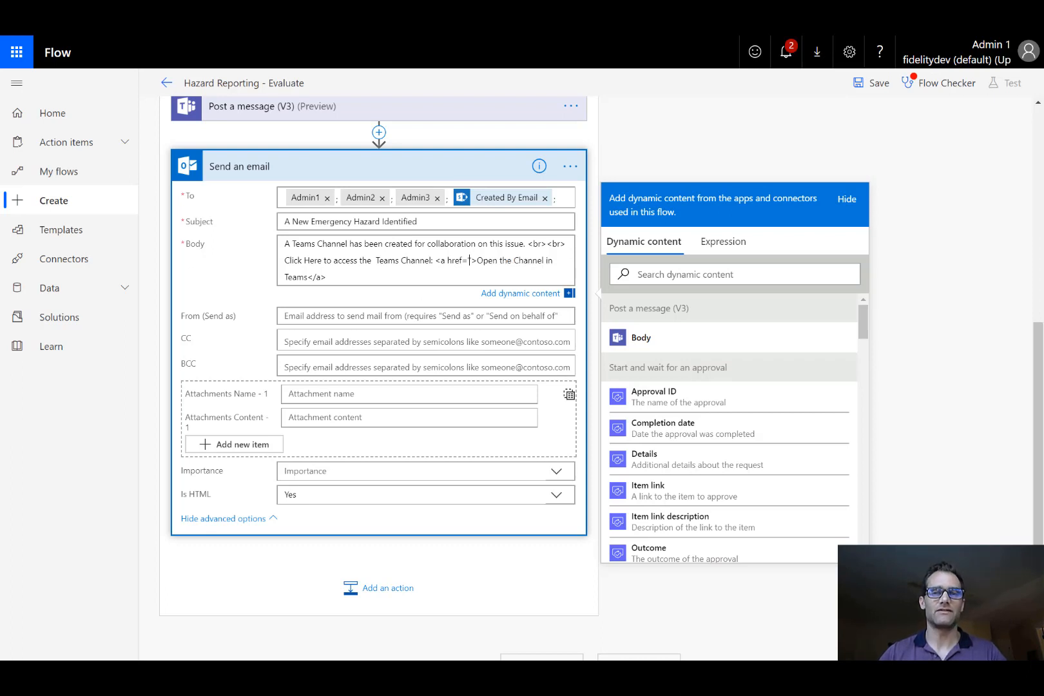
{"action": "key", "text": "ctrl+Tab"}
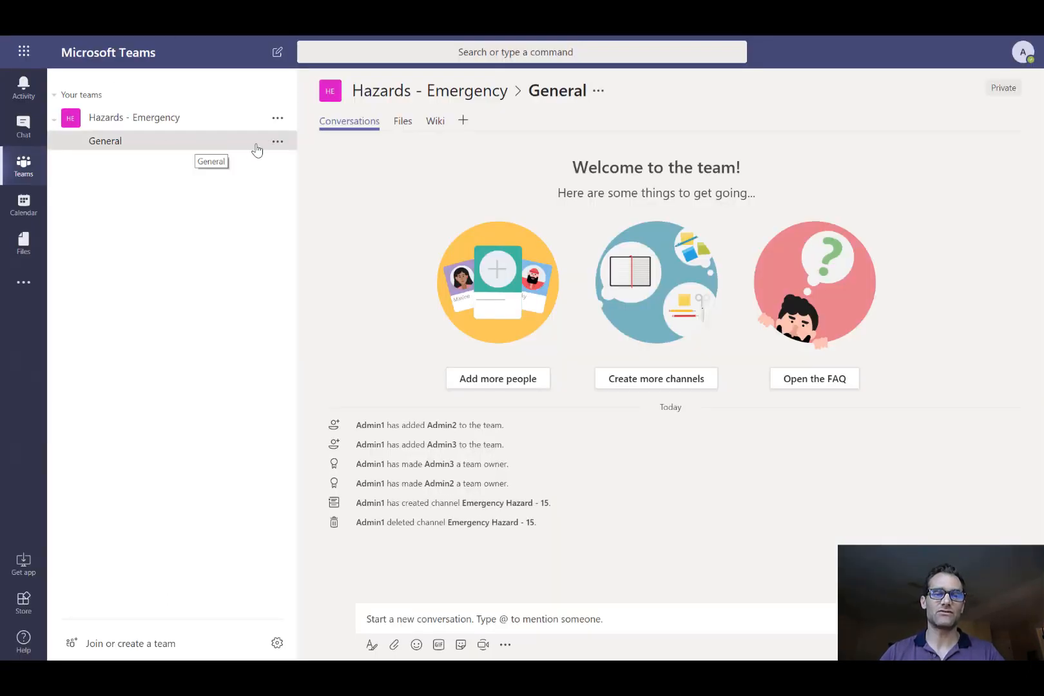
{"action": "left_click", "coordinate": [277, 143]}
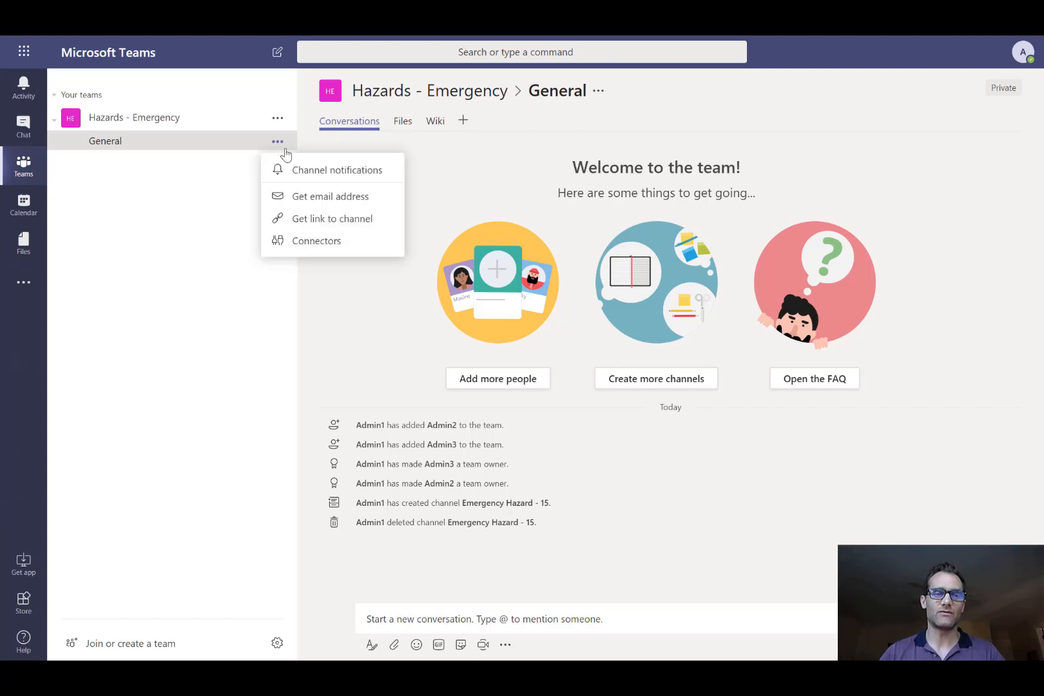
{"action": "left_click", "coordinate": [317, 222]}
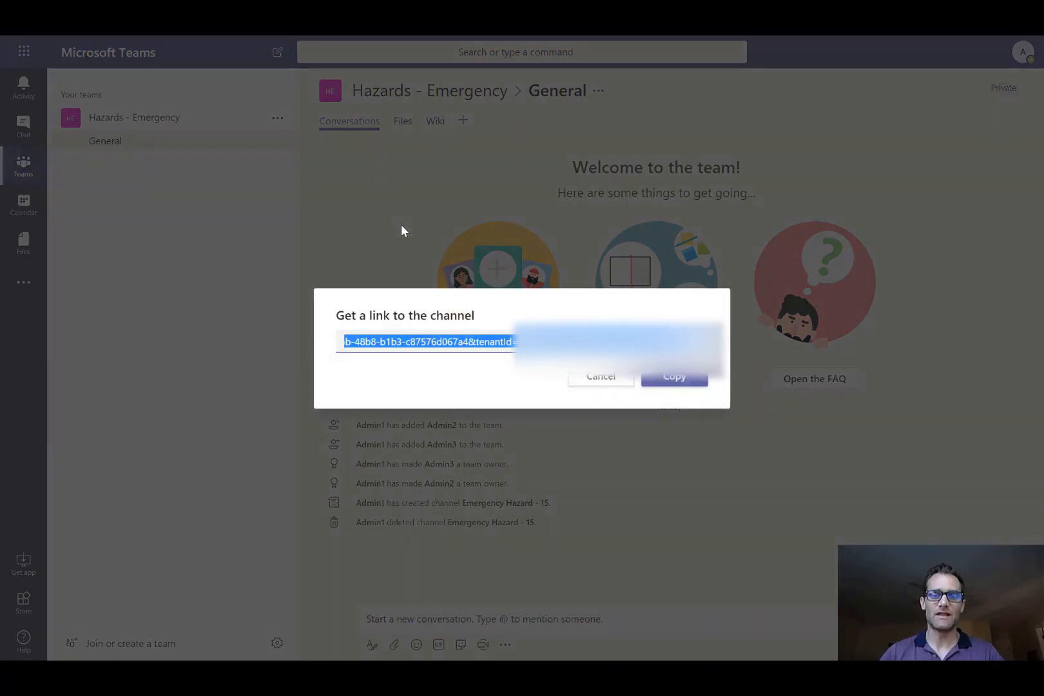
{"action": "left_click", "coordinate": [669, 373]}
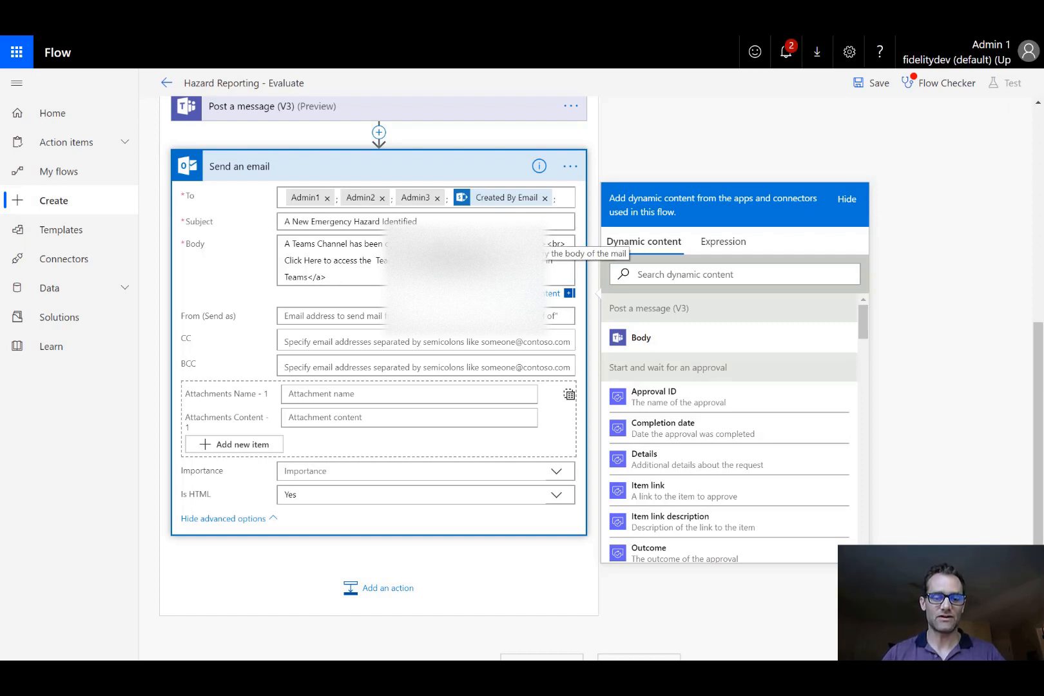
{"action": "key", "text": "ctrl+v"}
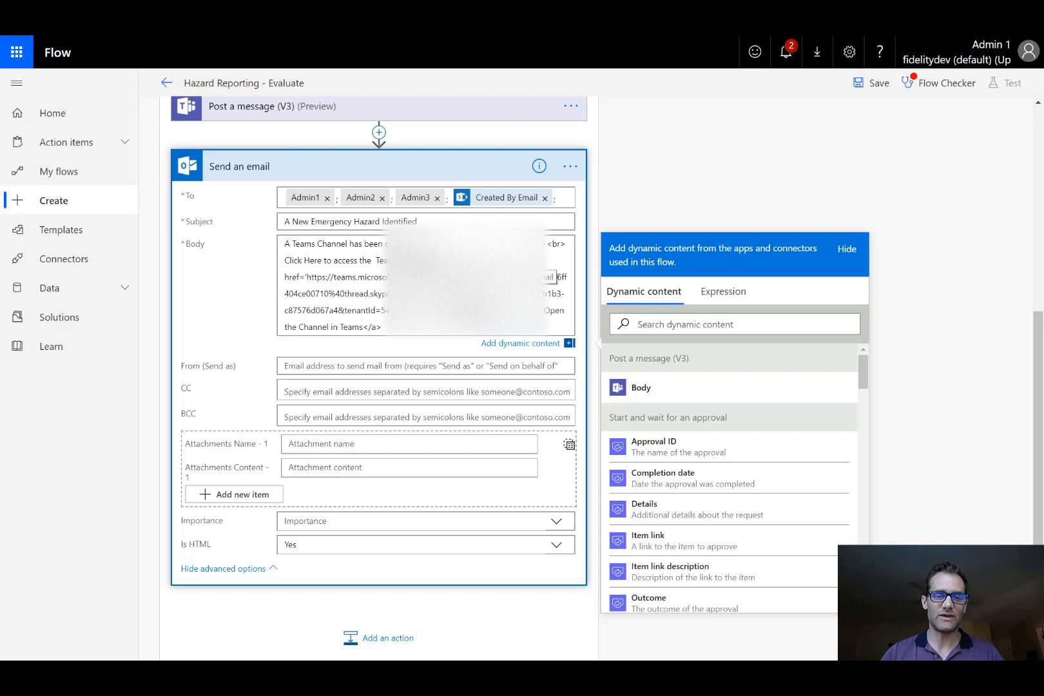
Replace the channel-specific part of the pasted Teams URL with the dynamic Id from Create a channel
{"action": "double_click", "coordinate": [557, 276]}
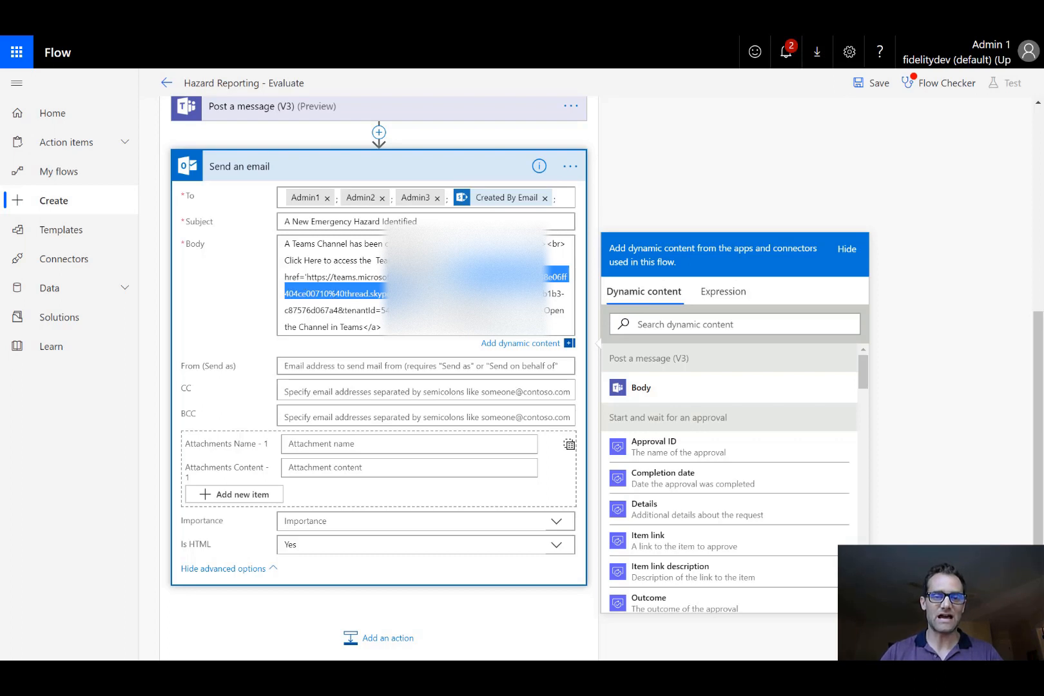
{"action": "key", "text": "BackSpace"}
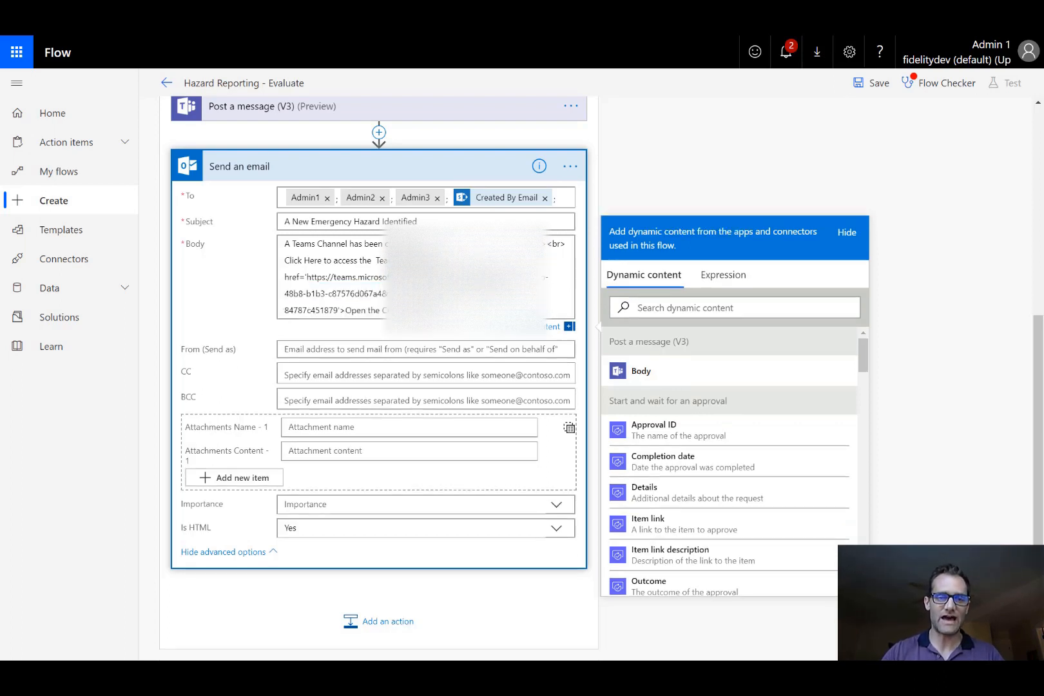
{"action": "left_click", "coordinate": [728, 310]}
{"action": "type", "text": "id"}
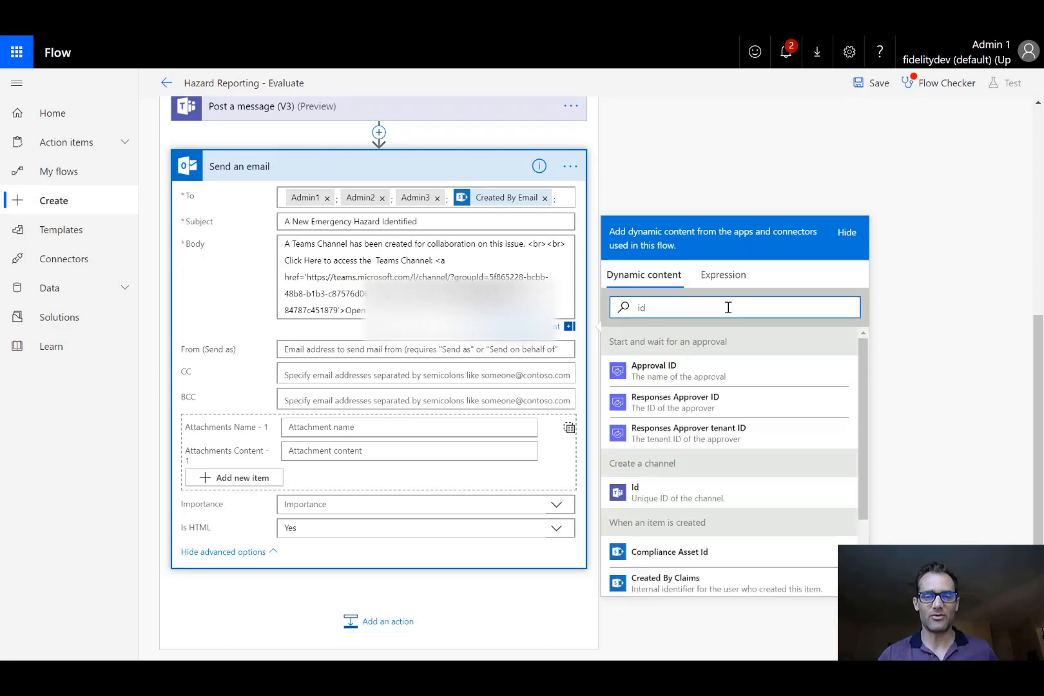
{"action": "left_click", "coordinate": [671, 494]}
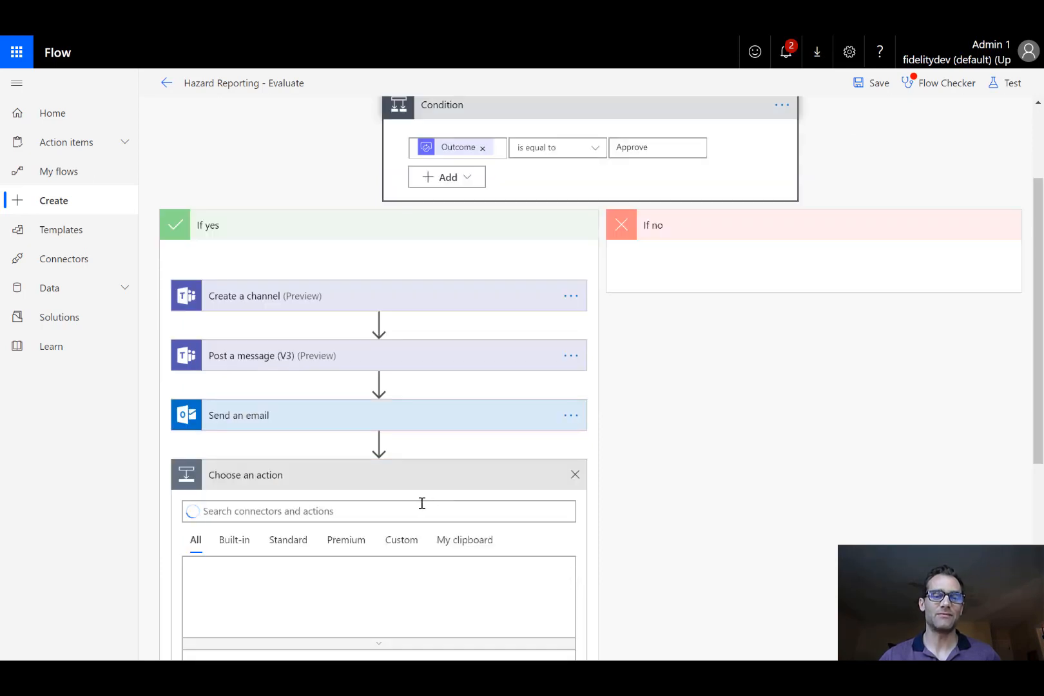
Add the SharePoint Update item action after Send an email in the If yes branch
{"action": "left_click", "coordinate": [404, 510]}
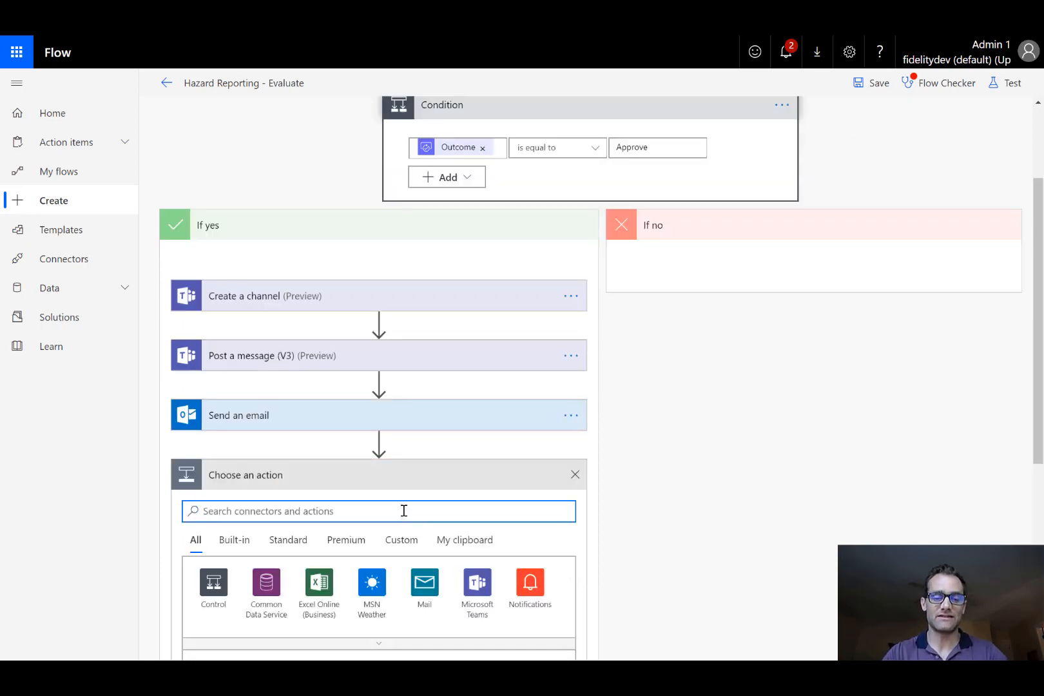
{"action": "type", "text": "Update"}
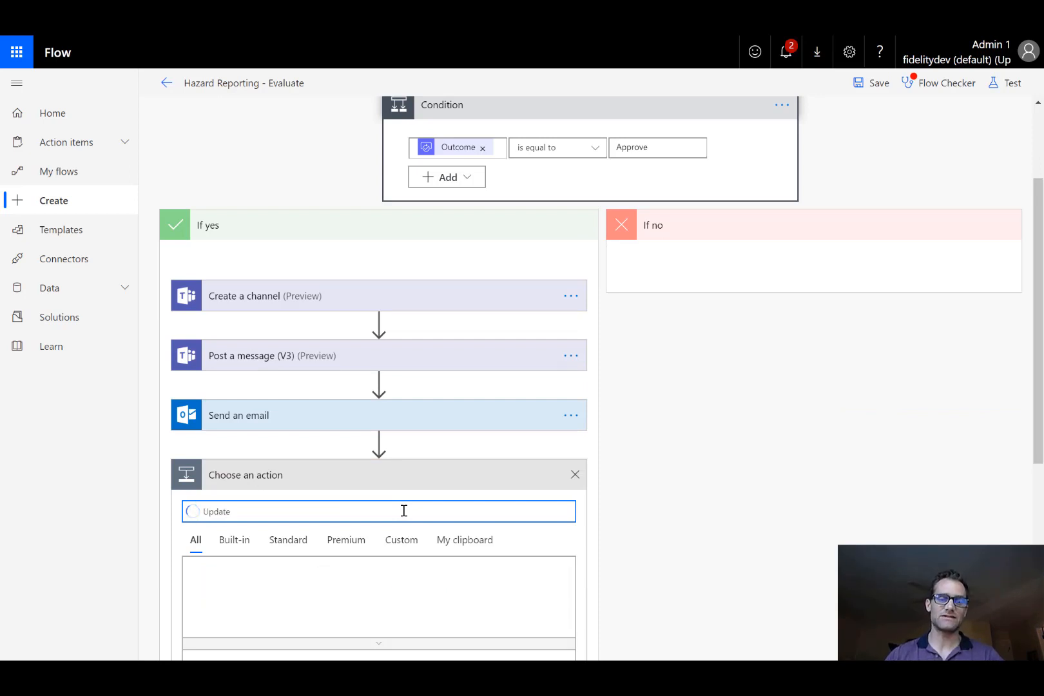
{"action": "scroll", "coordinate": [1036, 290], "scroll_direction": "down", "scroll_amount": 3}
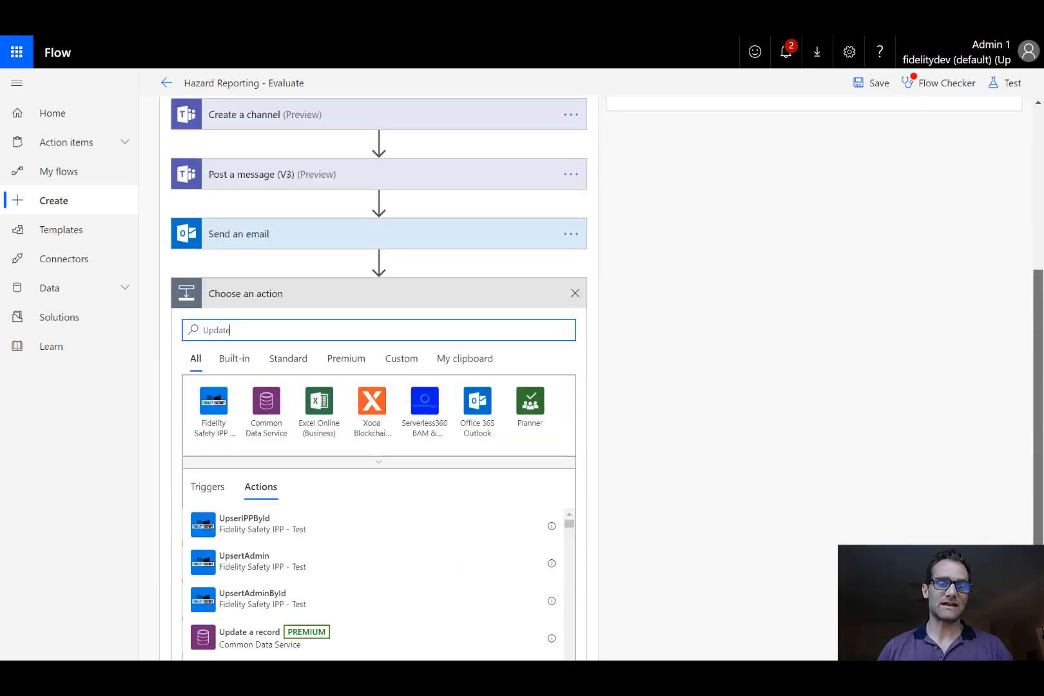
{"action": "left_click_drag", "start_coordinate": [1037, 561], "coordinate": [1038, 589]}
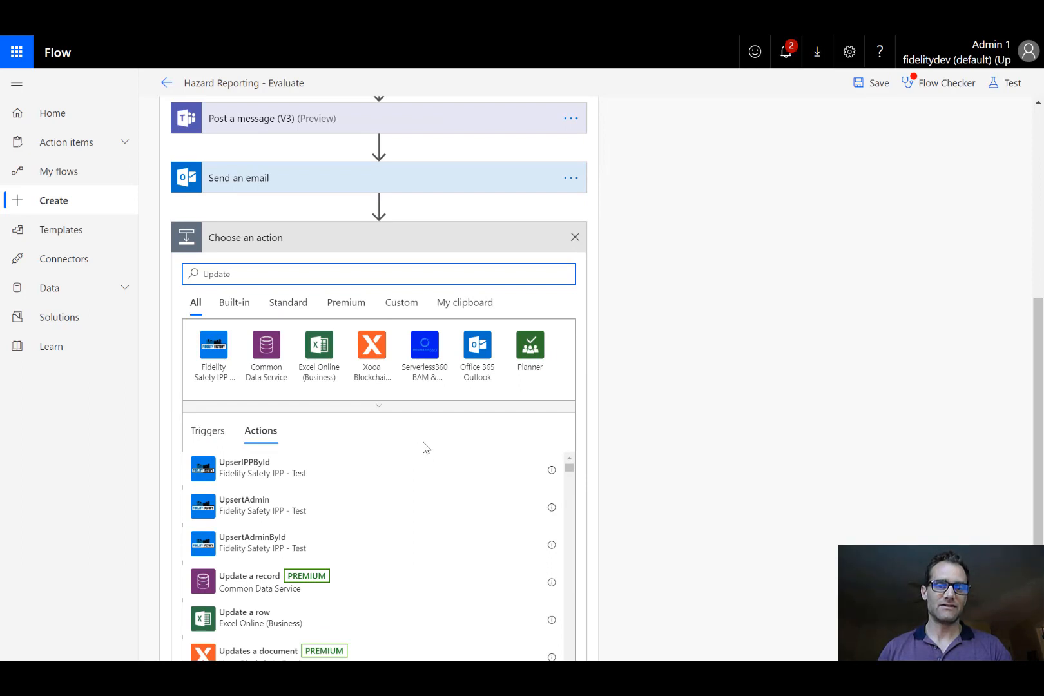
{"action": "scroll", "coordinate": [424, 448], "scroll_direction": "down", "scroll_amount": 2}
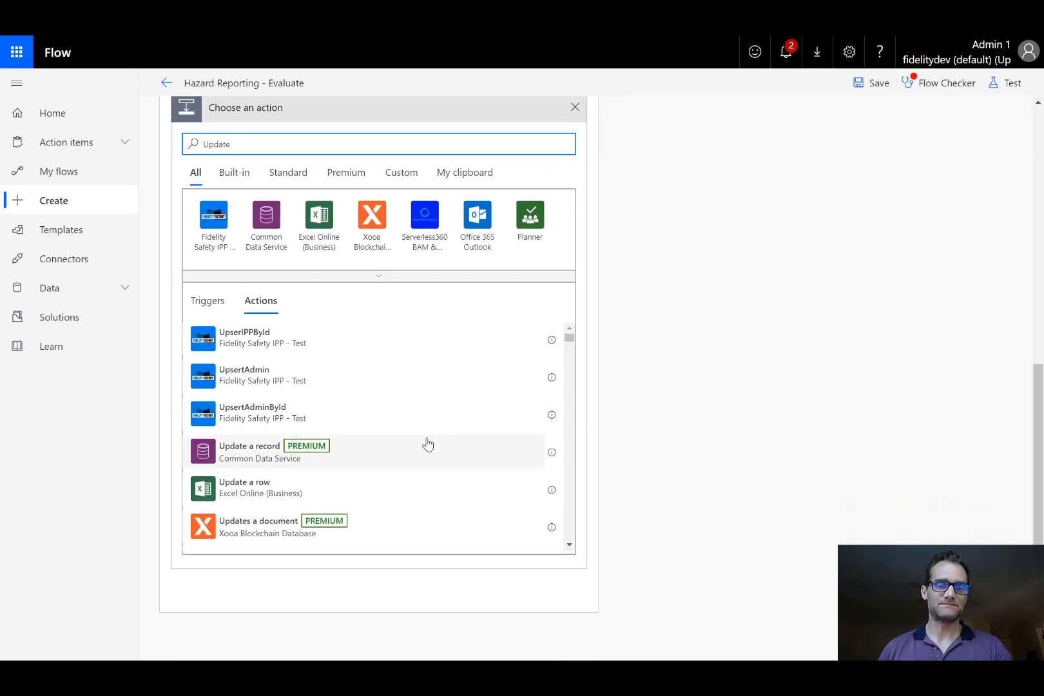
{"action": "type", "text": "an item"}
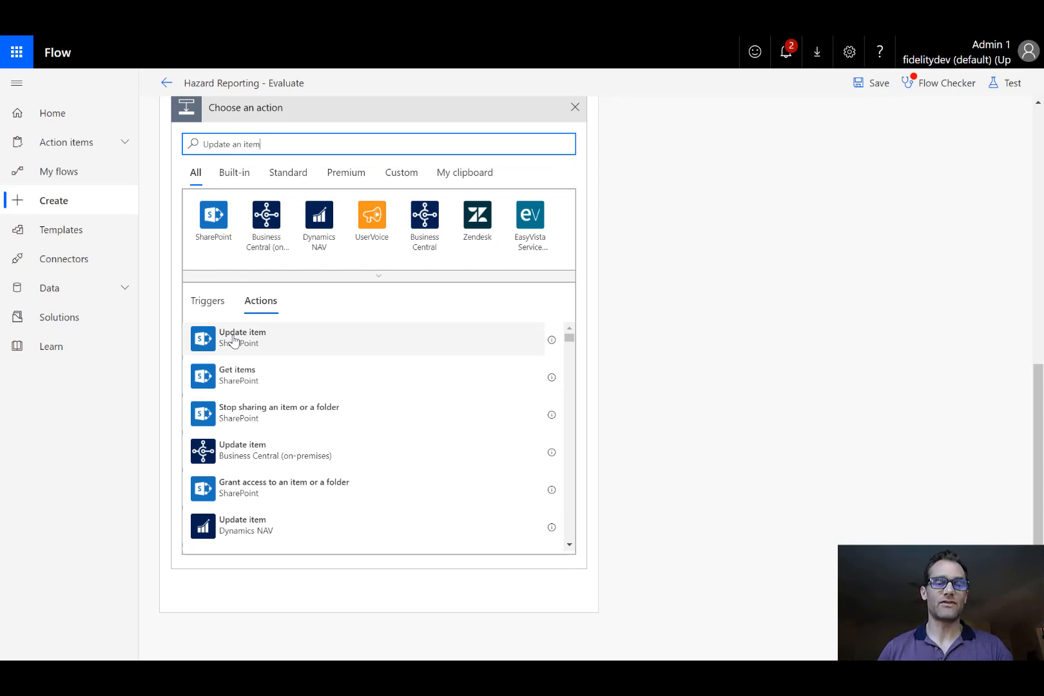
{"action": "left_click", "coordinate": [395, 342]}
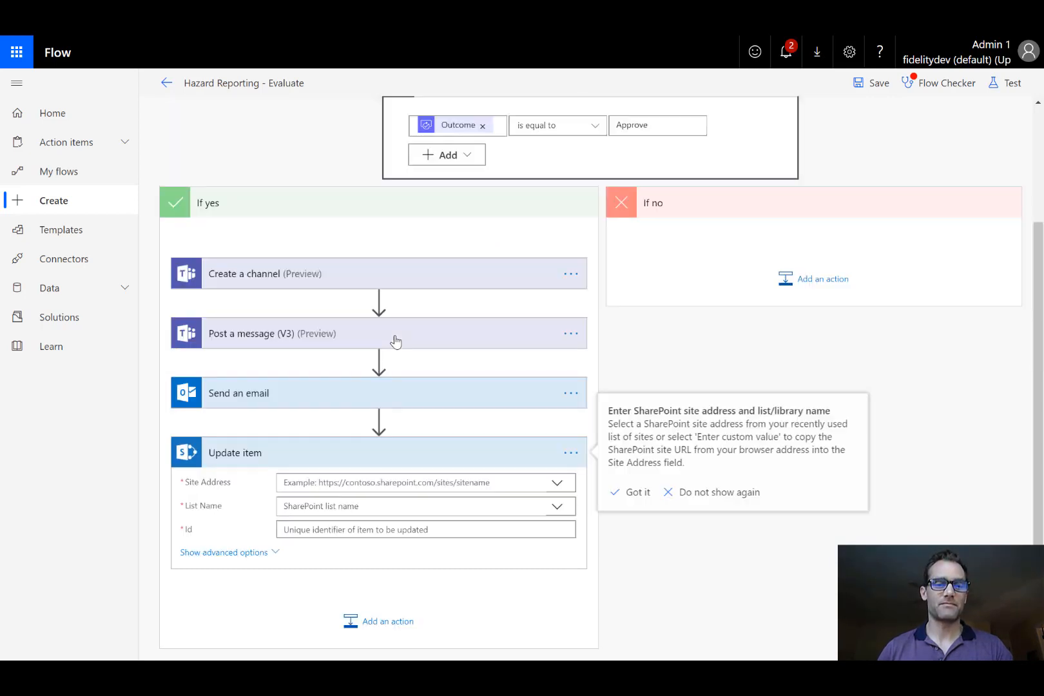
Point Update item at the Incident Reporting site's Hazard Report list and set its Id to the trigger item's ID
{"action": "left_click", "coordinate": [556, 484]}
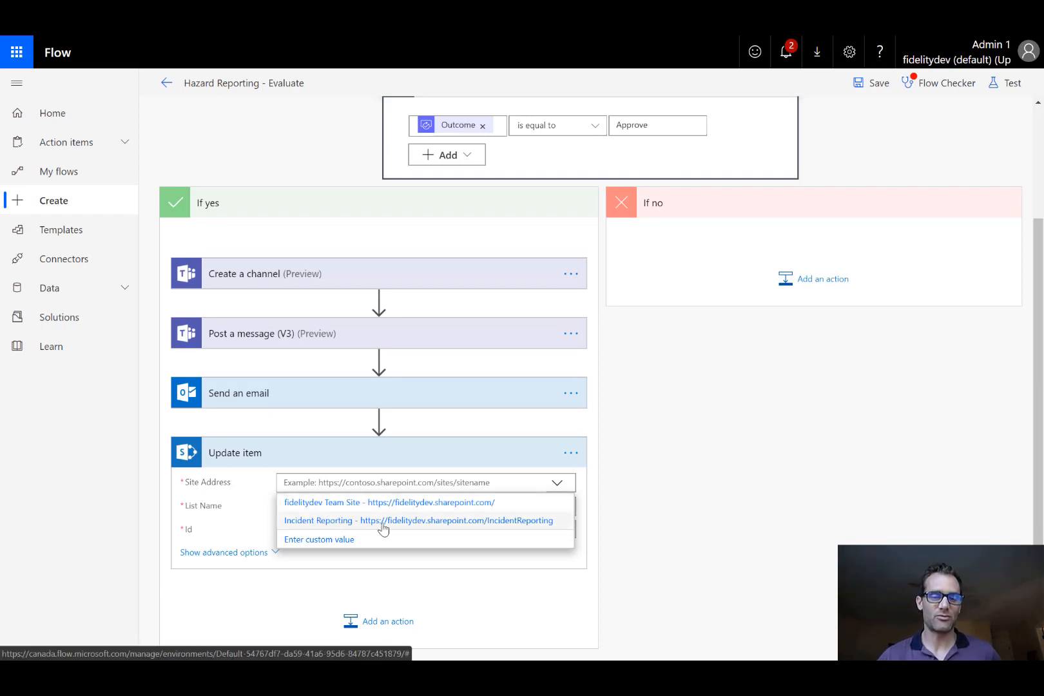
{"action": "left_click", "coordinate": [422, 521]}
{"action": "left_click", "coordinate": [557, 510]}
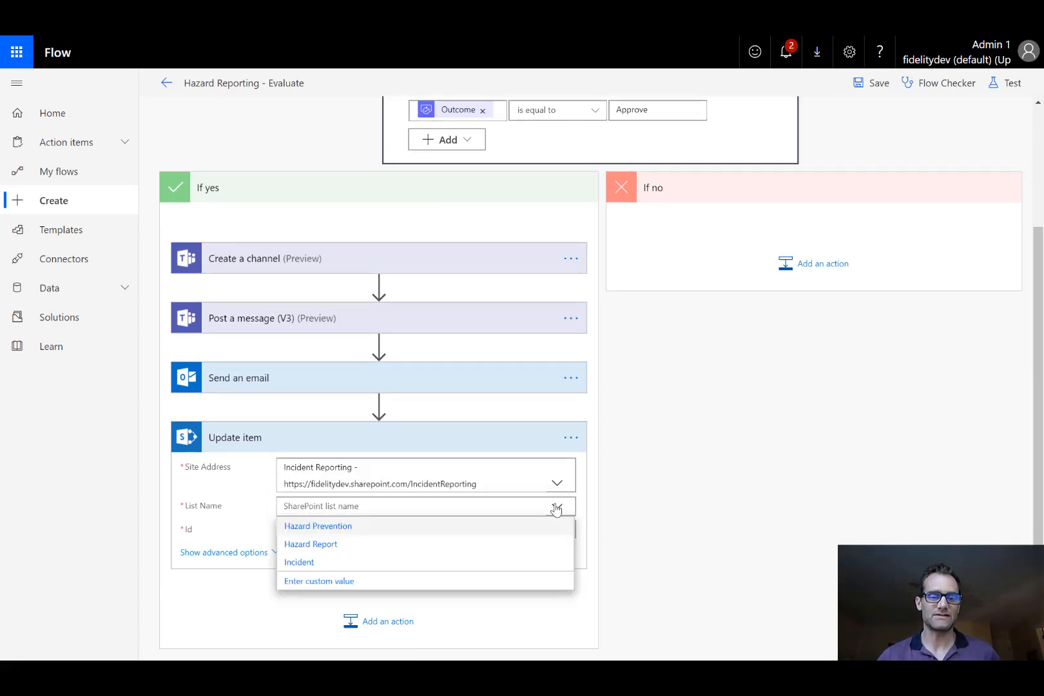
{"action": "left_click", "coordinate": [340, 549]}
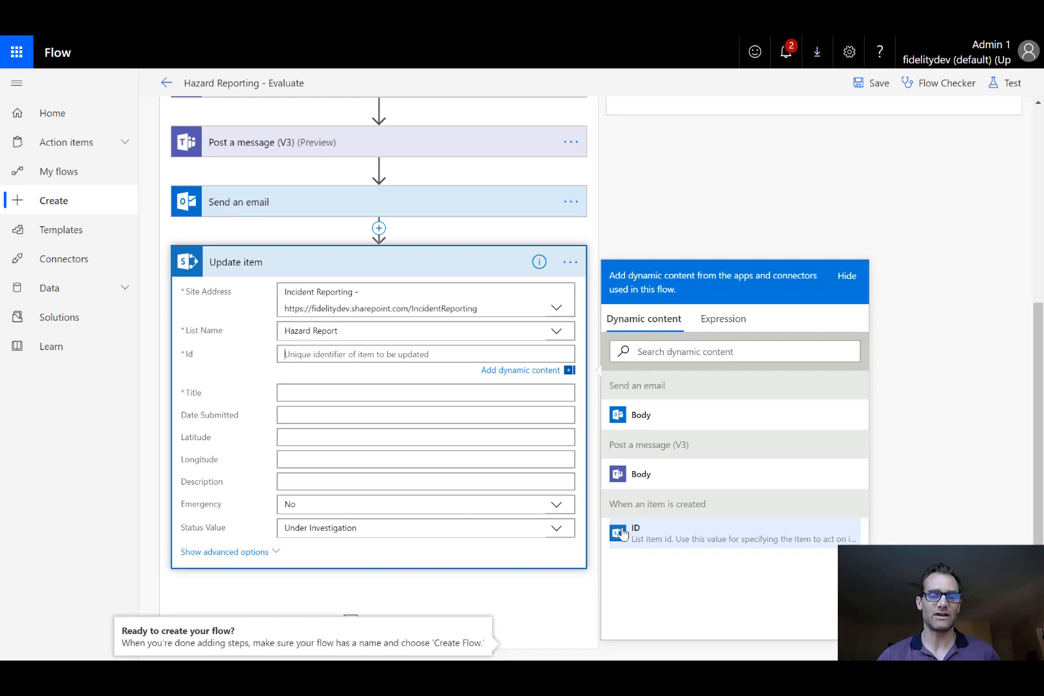
{"action": "left_click", "coordinate": [622, 534]}
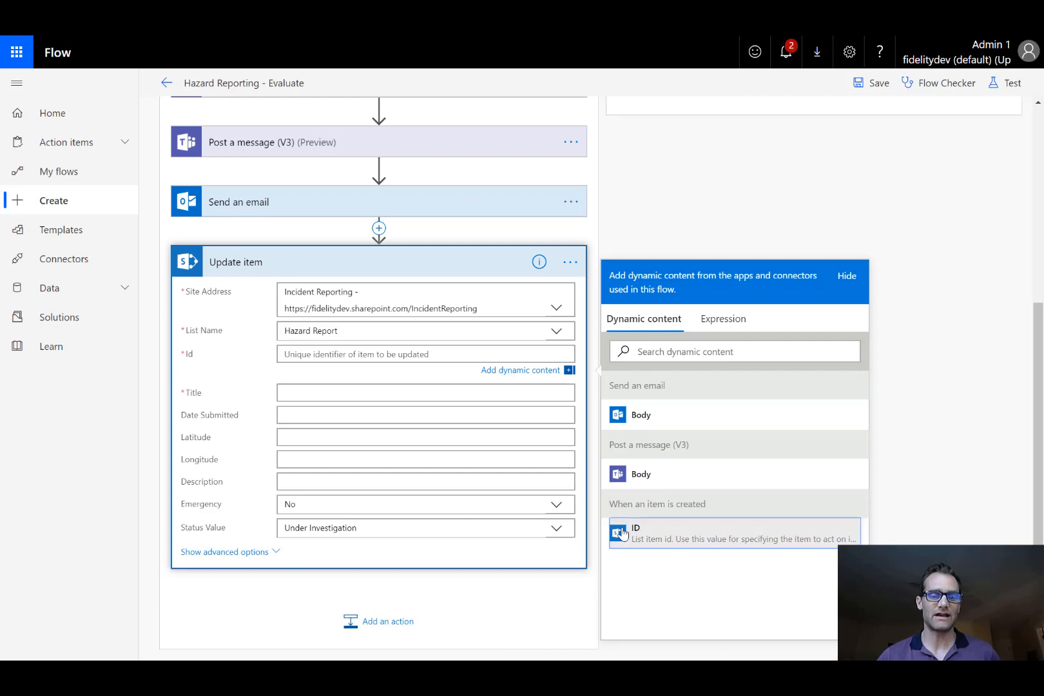
Fill Update item's Title, Date Submitted, Latitude, Longitude and Description with the matching dynamic values from When an item is created
{"action": "left_click", "coordinate": [291, 394]}
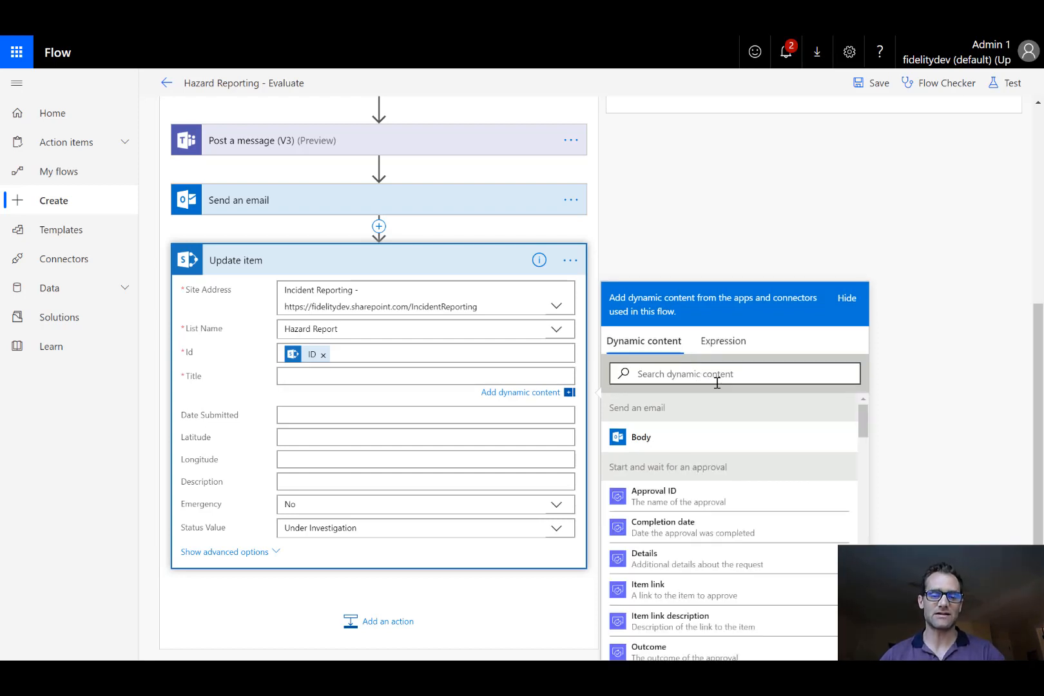
{"action": "left_click", "coordinate": [714, 378]}
{"action": "type", "text": "title"}
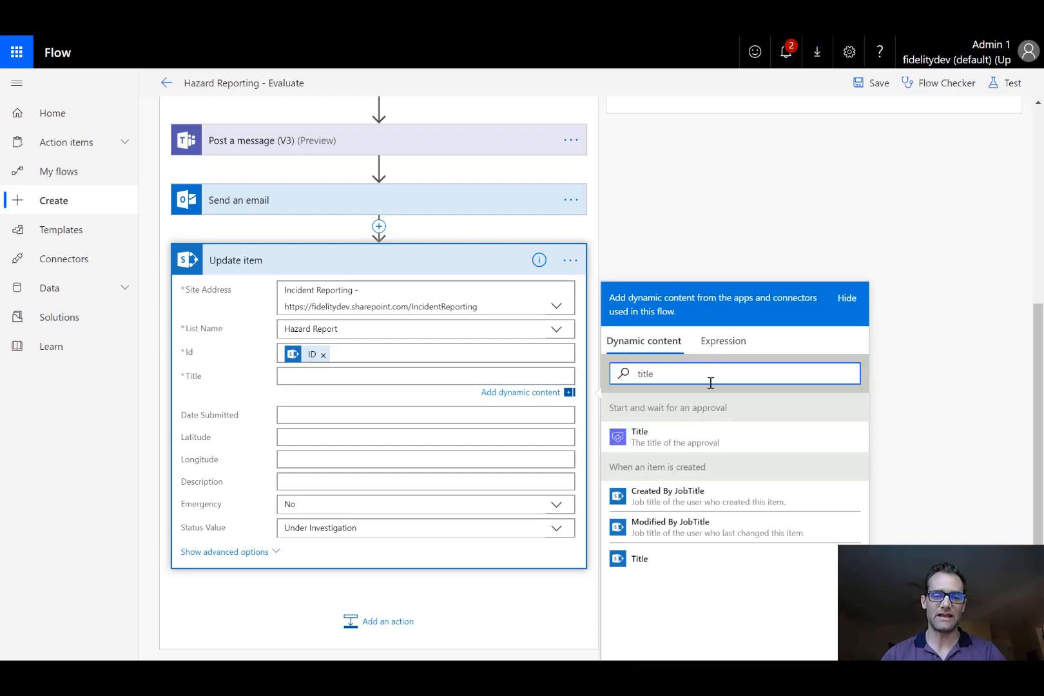
{"action": "left_click", "coordinate": [672, 558]}
{"action": "left_click", "coordinate": [288, 415]}
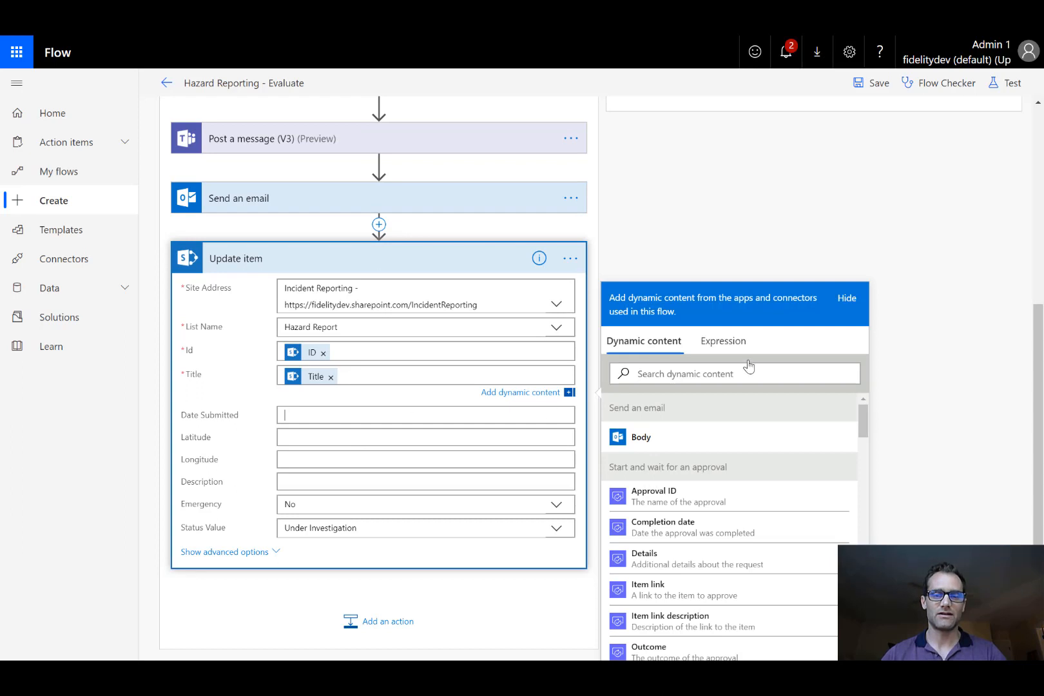
{"action": "left_click", "coordinate": [716, 398]}
{"action": "type", "text": "date"}
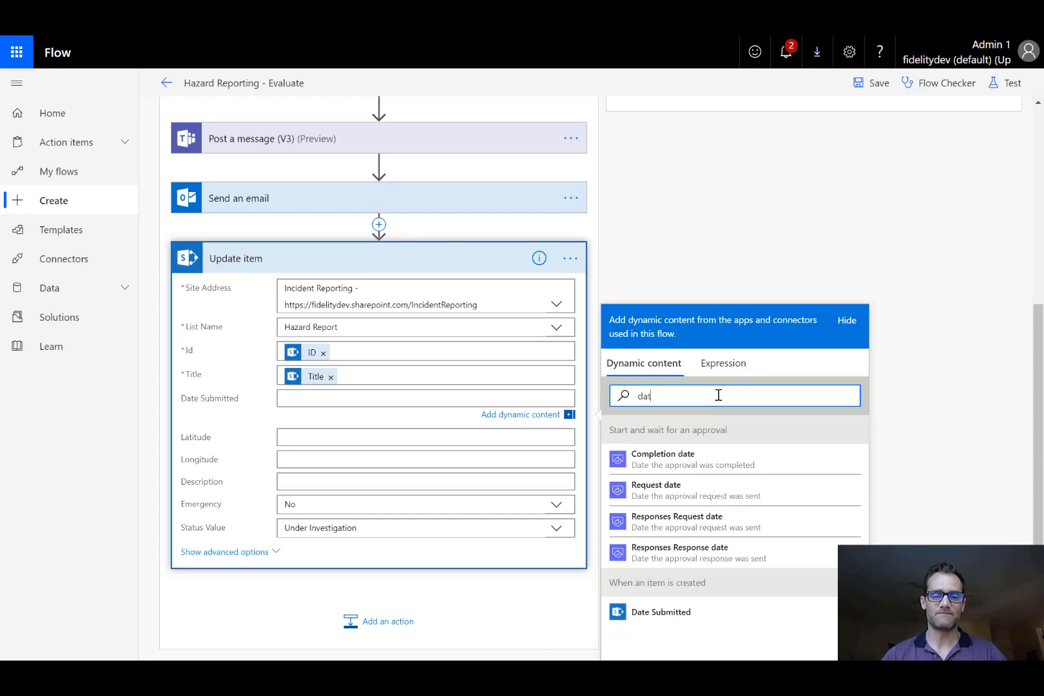
{"action": "left_click", "coordinate": [699, 605]}
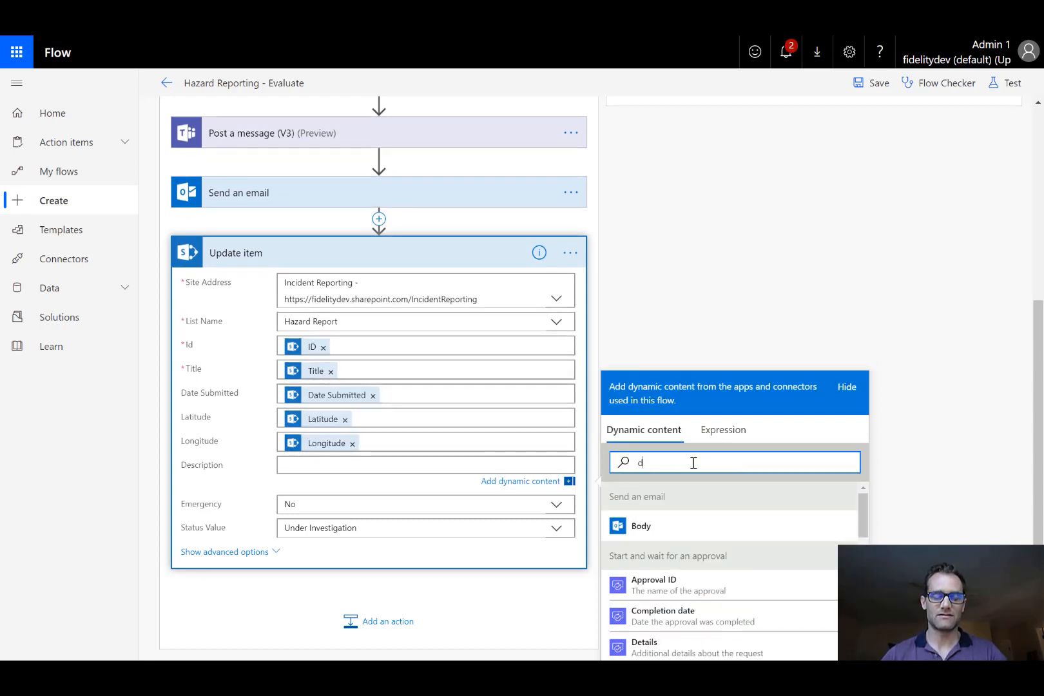
{"action": "type", "text": "esc"}
{"action": "left_click", "coordinate": [664, 585]}
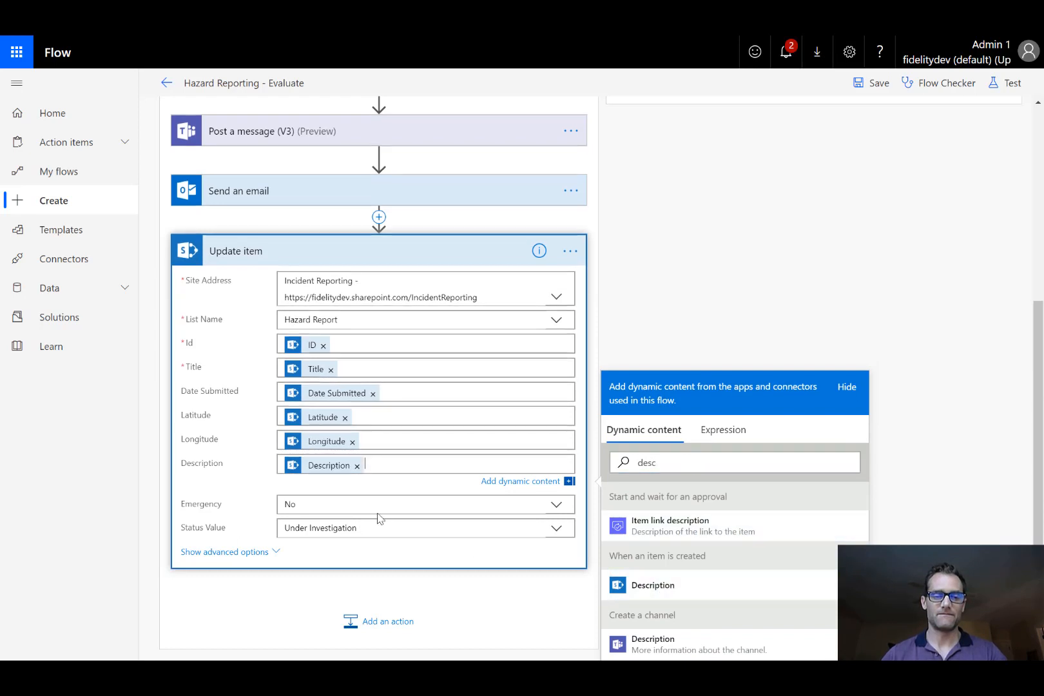
Set Emergency to Yes in the Update item action and save the flow
{"action": "left_click", "coordinate": [556, 504]}
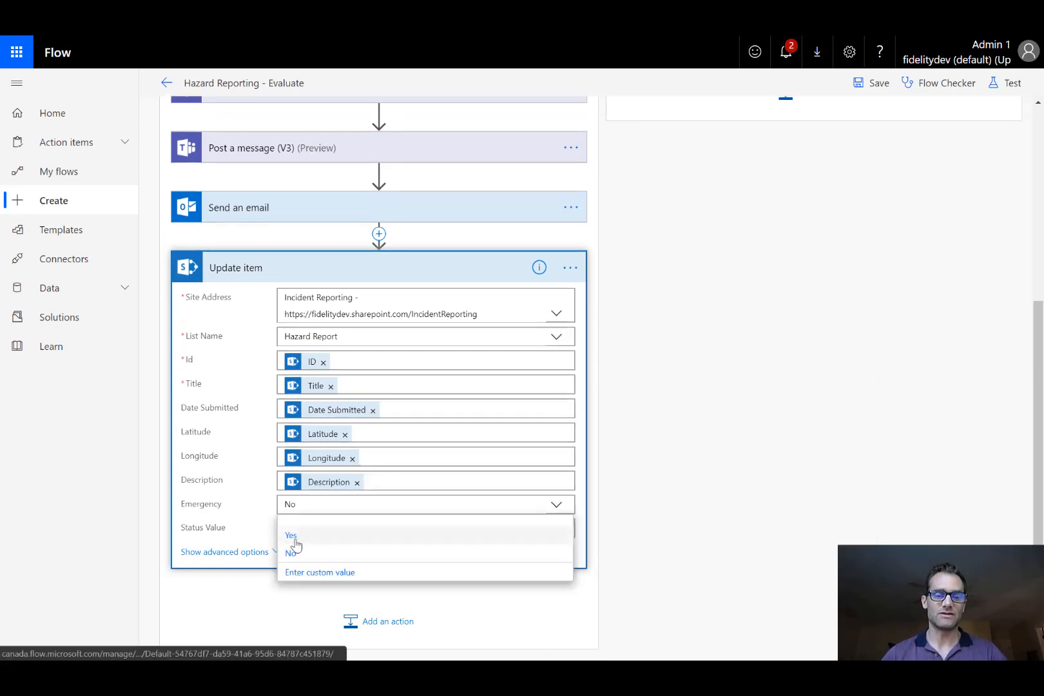
{"action": "left_click", "coordinate": [293, 541]}
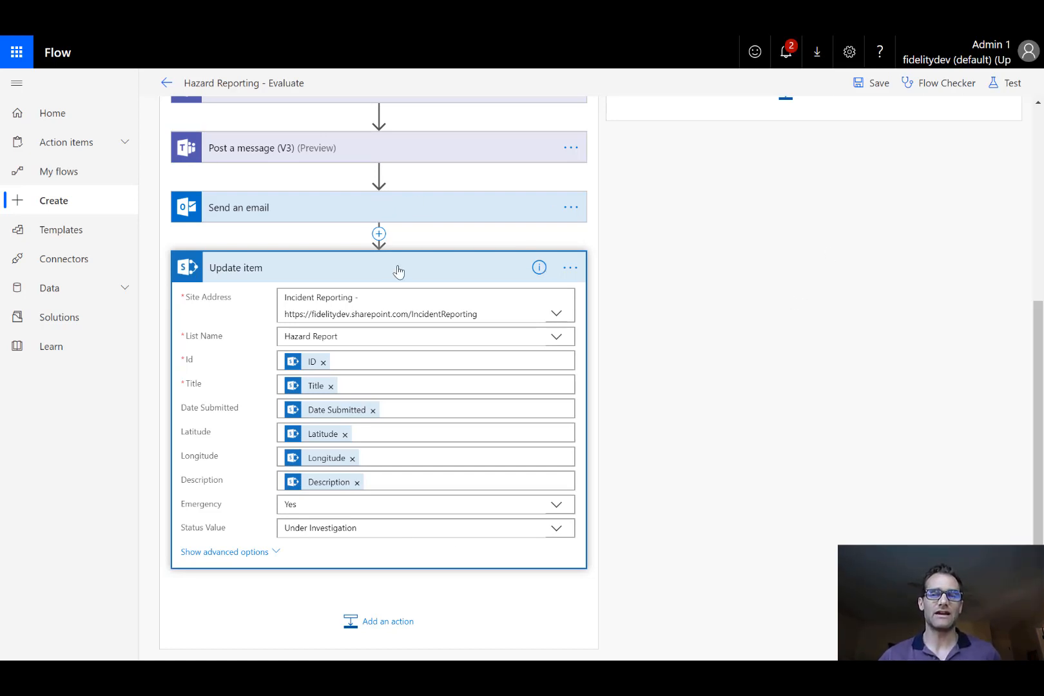
{"action": "left_click", "coordinate": [868, 83]}
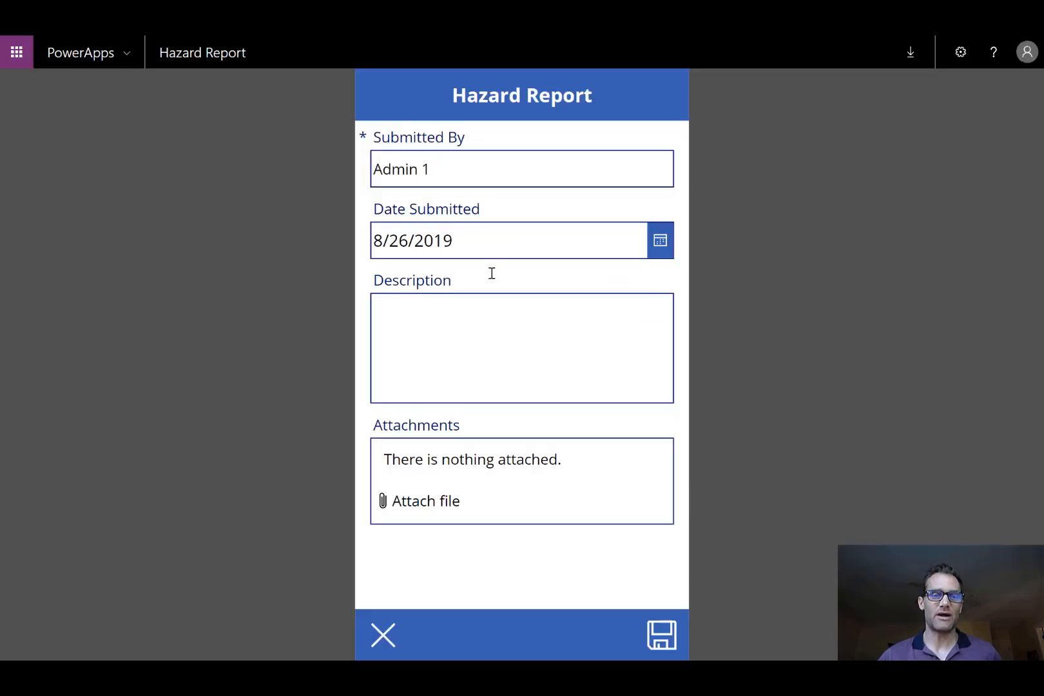
In the PowerApps Hazard Report form, enter the description "A trip hazard - at door 1 in building E"
{"action": "left_click", "coordinate": [475, 340]}
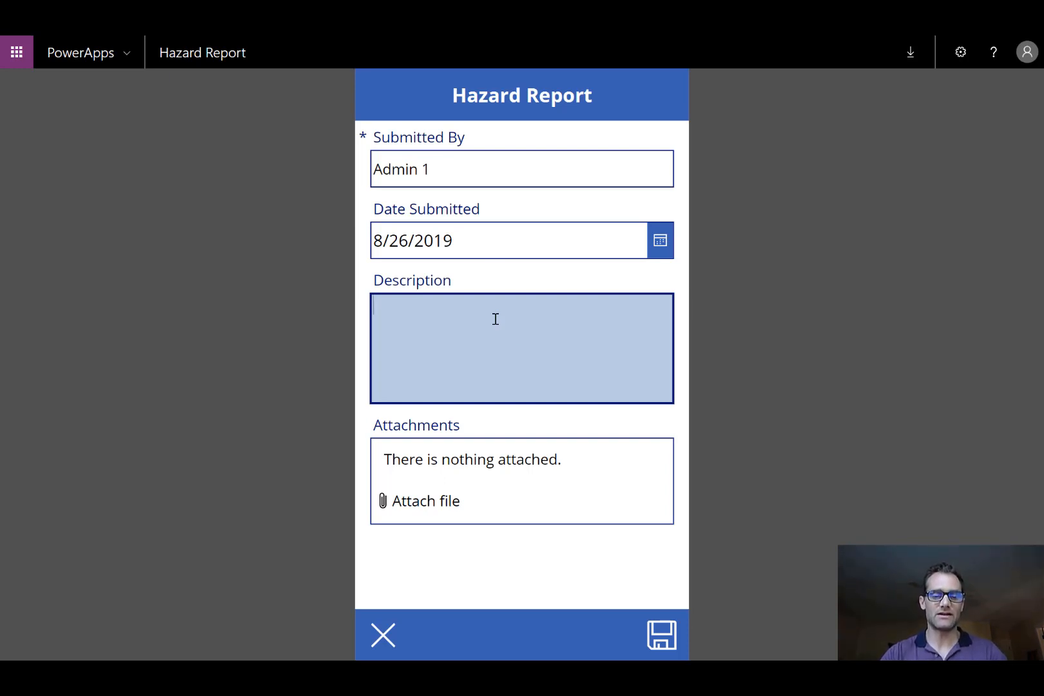
{"action": "type", "text": "A trip hazar"}
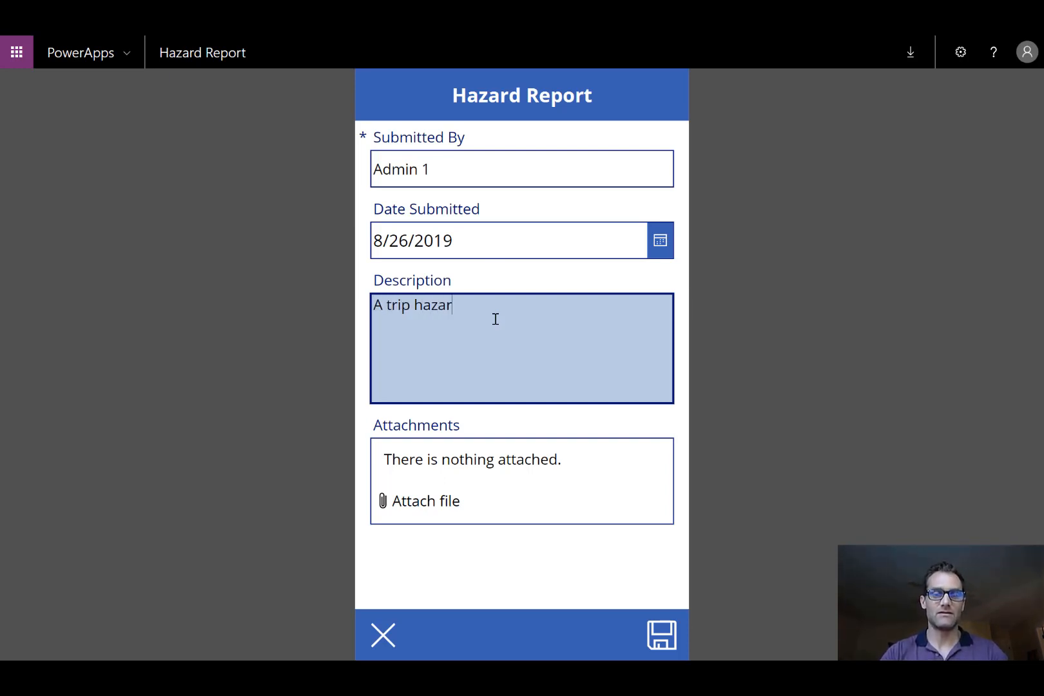
{"action": "type", "text": "d - at door 1"}
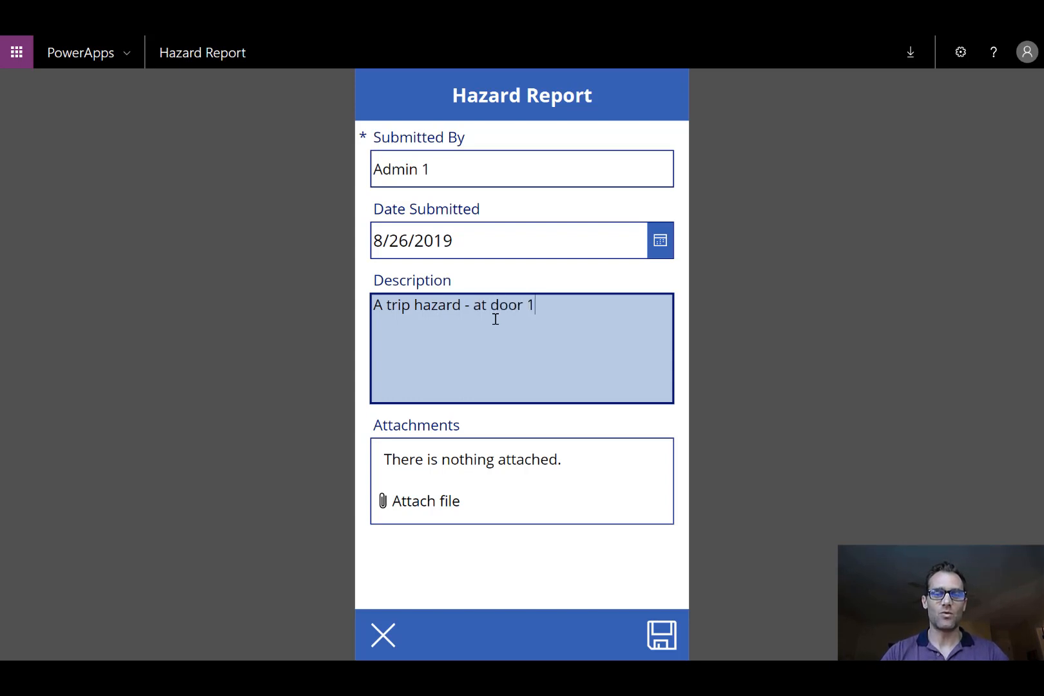
{"action": "type", "text": " in building "}
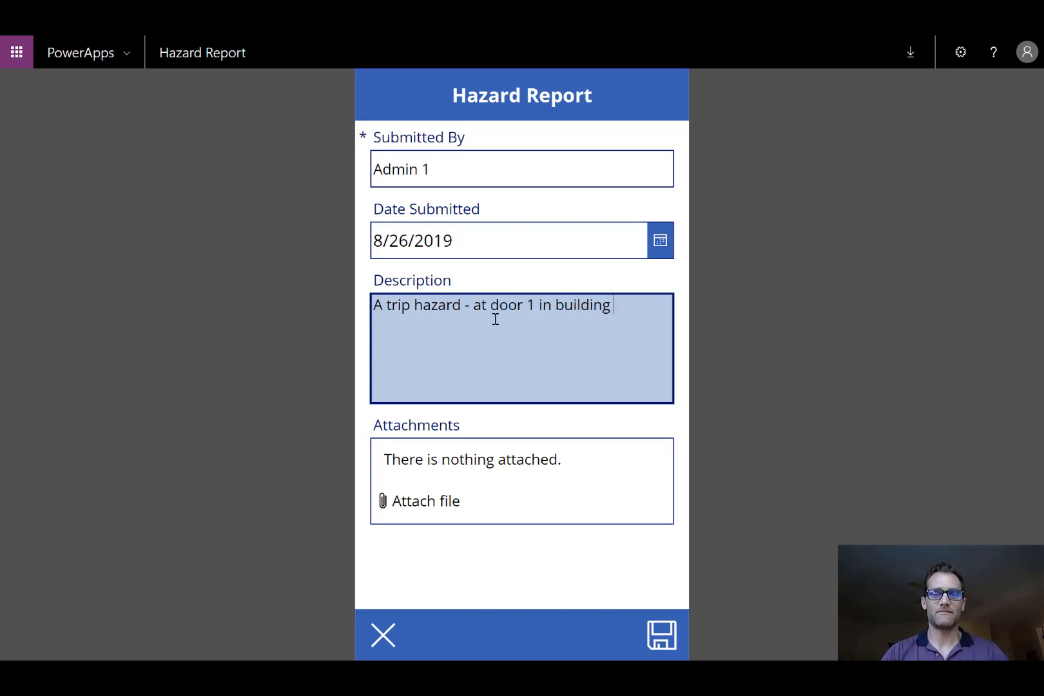
{"action": "type", "text": "E"}
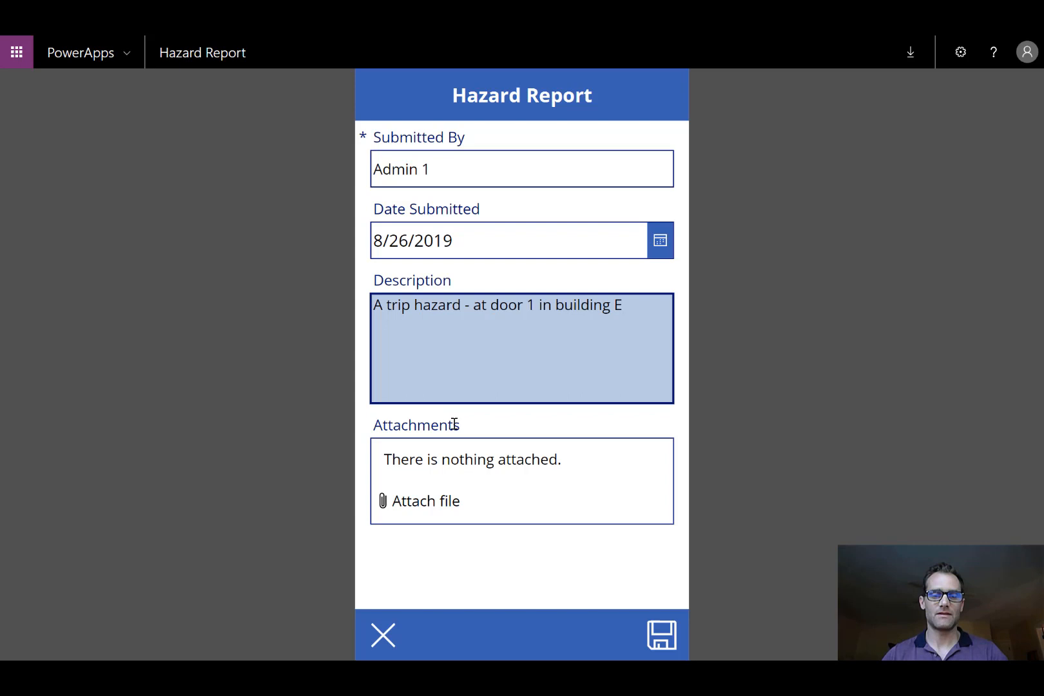
Attach the FF_Logo_BW image to the hazard report and submit the form
{"action": "left_click", "coordinate": [438, 500]}
{"action": "double_click", "coordinate": [354, 107]}
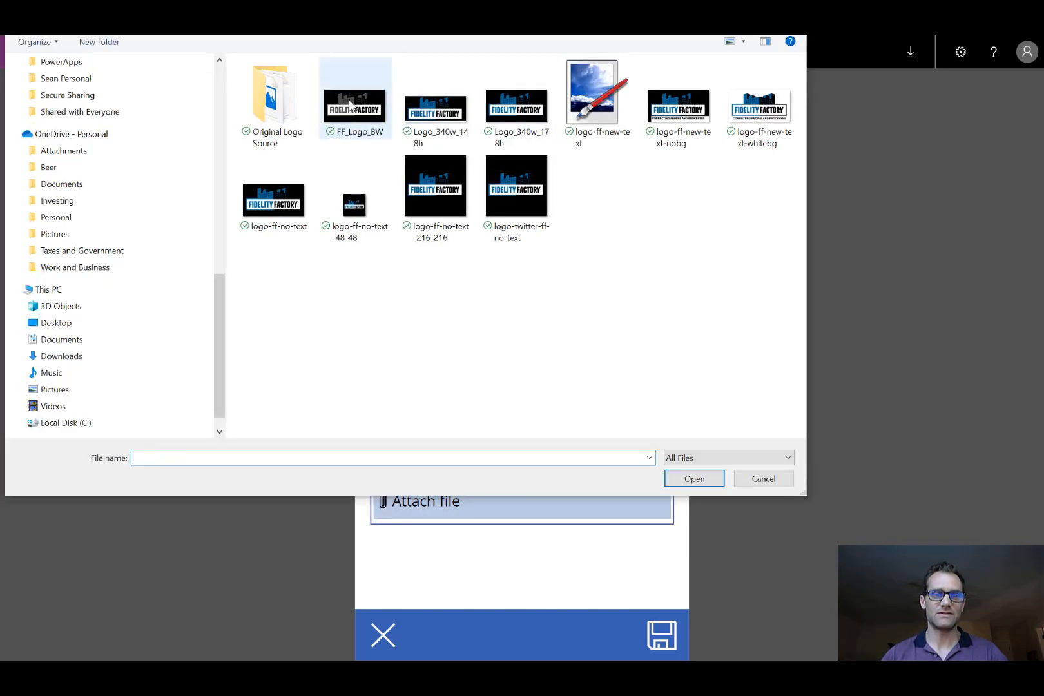
{"action": "left_click", "coordinate": [661, 632]}
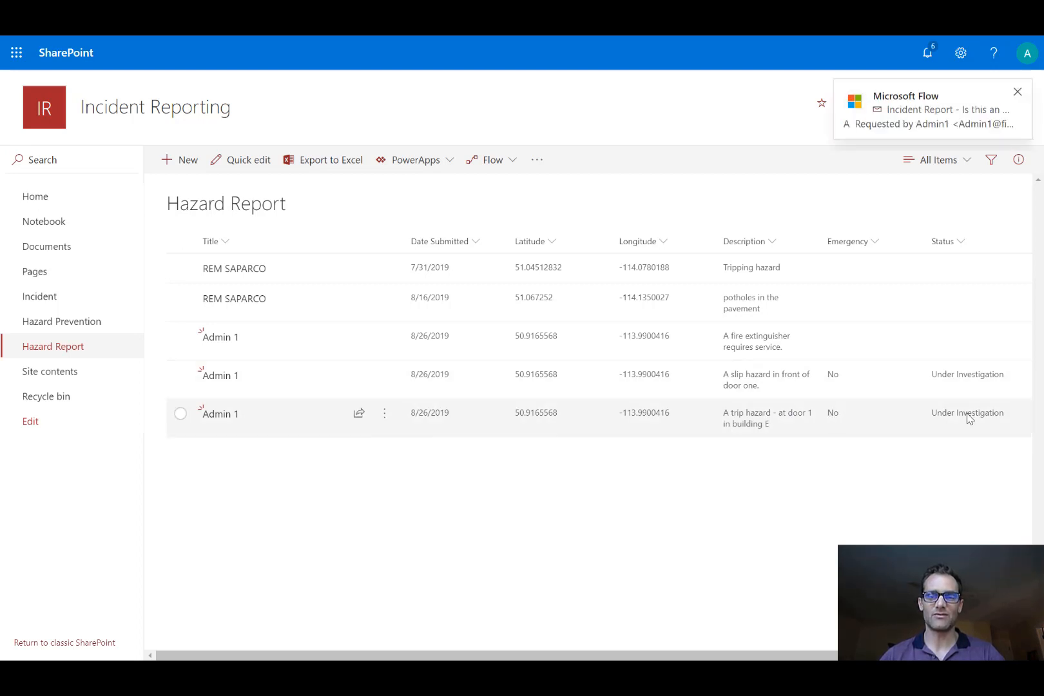
Check the new entry in the SharePoint Hazard Report list and open the newest "Incident Report - Is this an Emergency?" email in Outlook
{"action": "left_click", "coordinate": [1016, 96]}
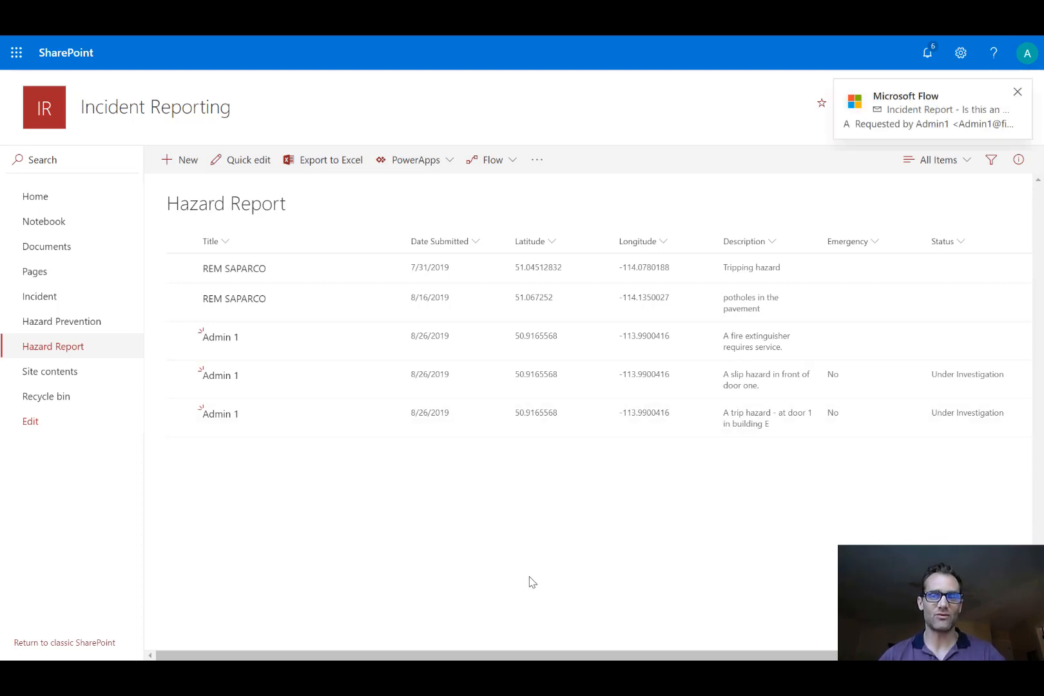
{"action": "left_click", "coordinate": [1017, 92]}
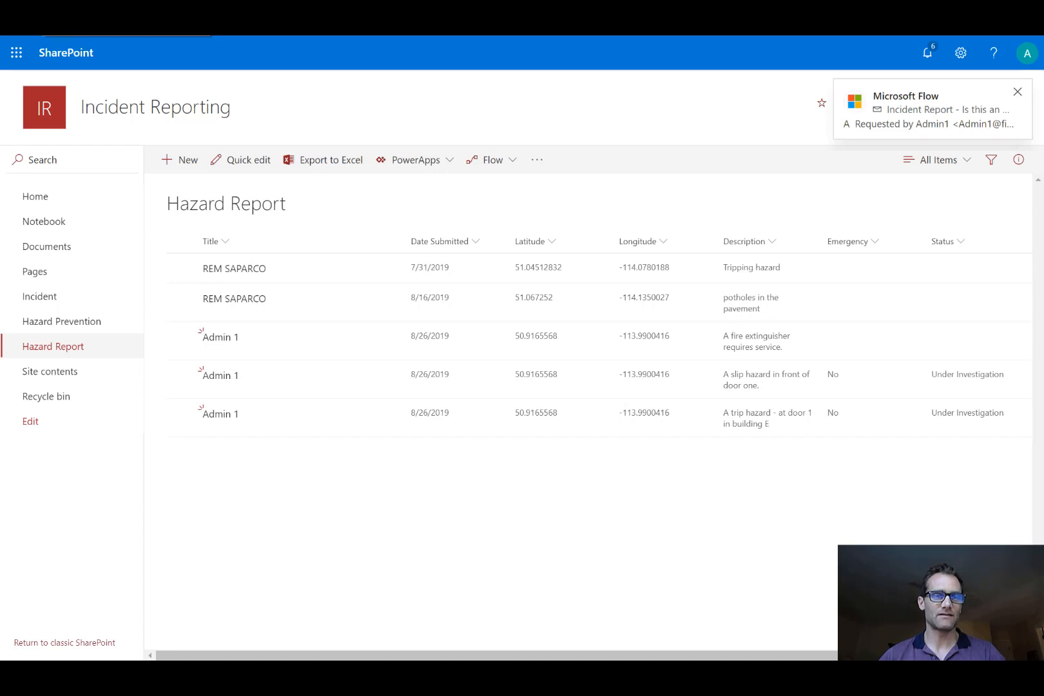
{"action": "left_click", "coordinate": [58, 12]}
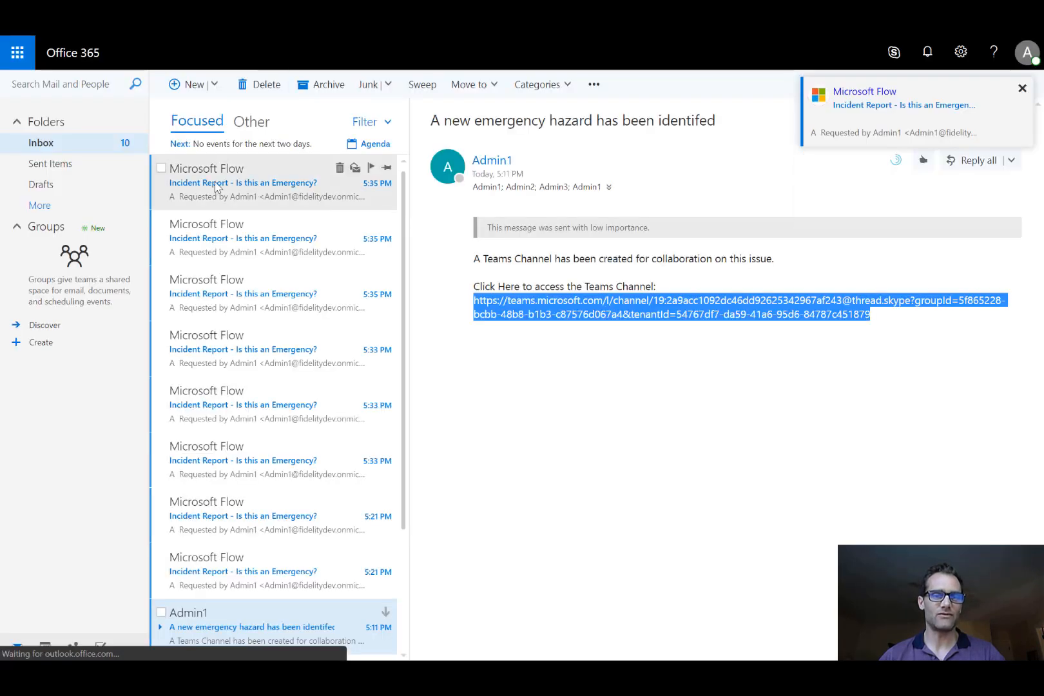
{"action": "left_click", "coordinate": [322, 187]}
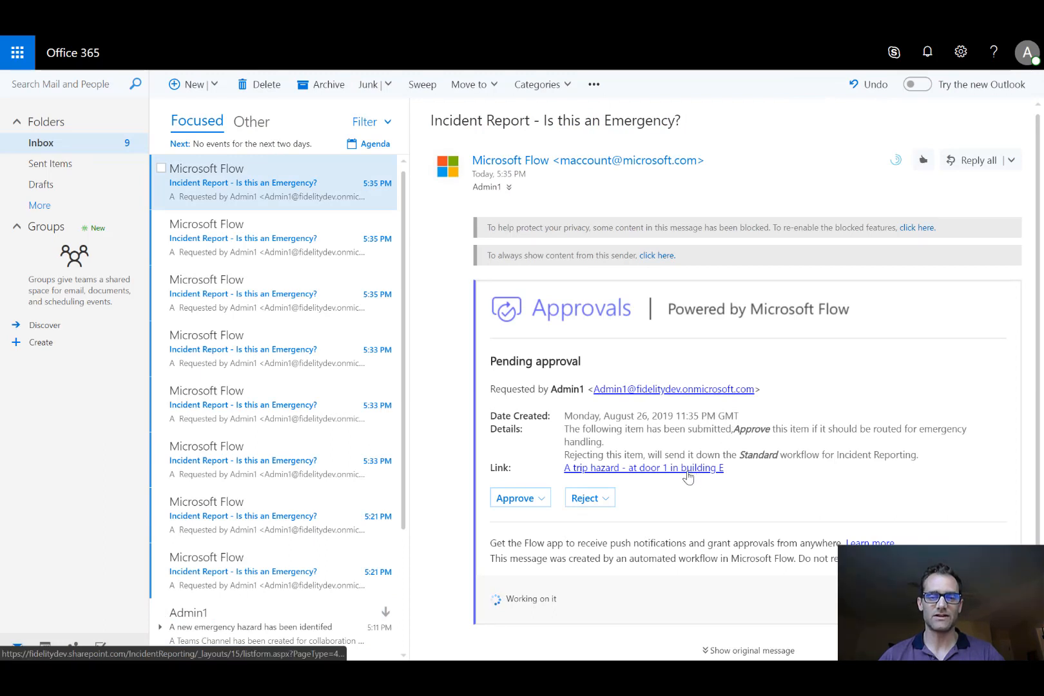
Review the approval request's details and linked hazard item, and submit an Approve response without a reason
{"action": "left_click", "coordinate": [636, 469]}
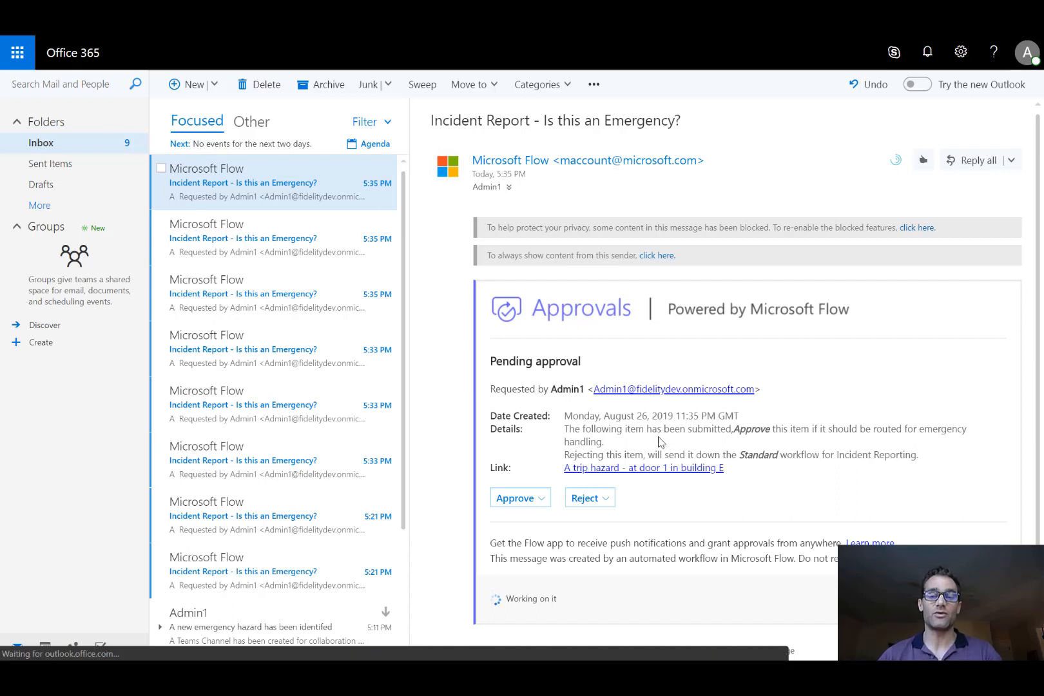
{"action": "left_click_drag", "start_coordinate": [880, 428], "coordinate": [935, 444]}
{"action": "left_click", "coordinate": [867, 427]}
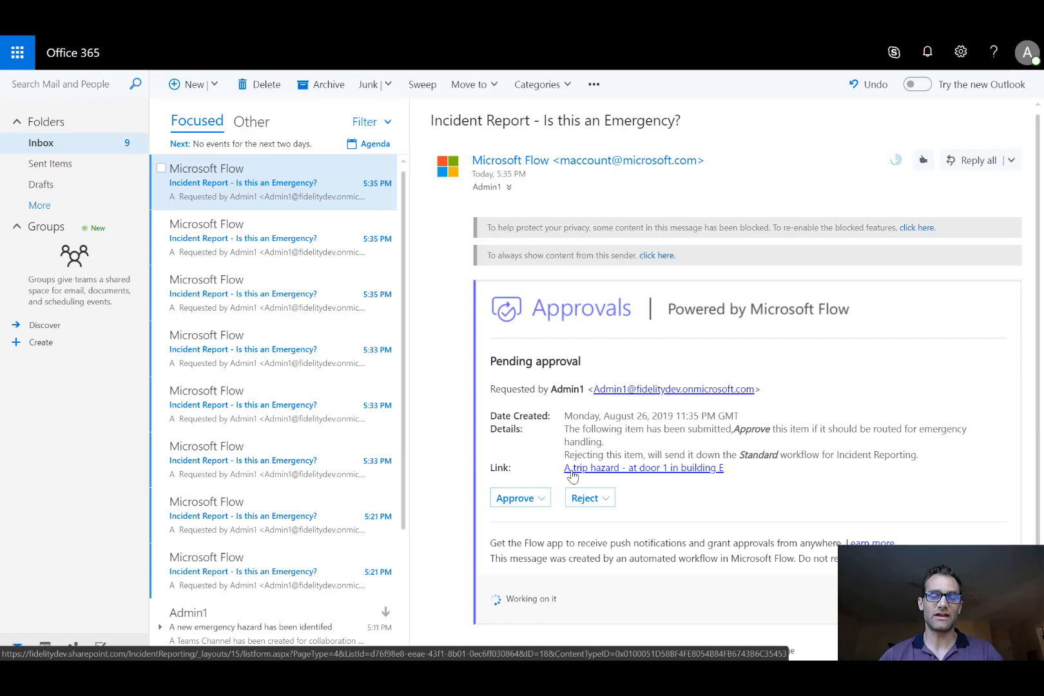
{"action": "left_click", "coordinate": [664, 470]}
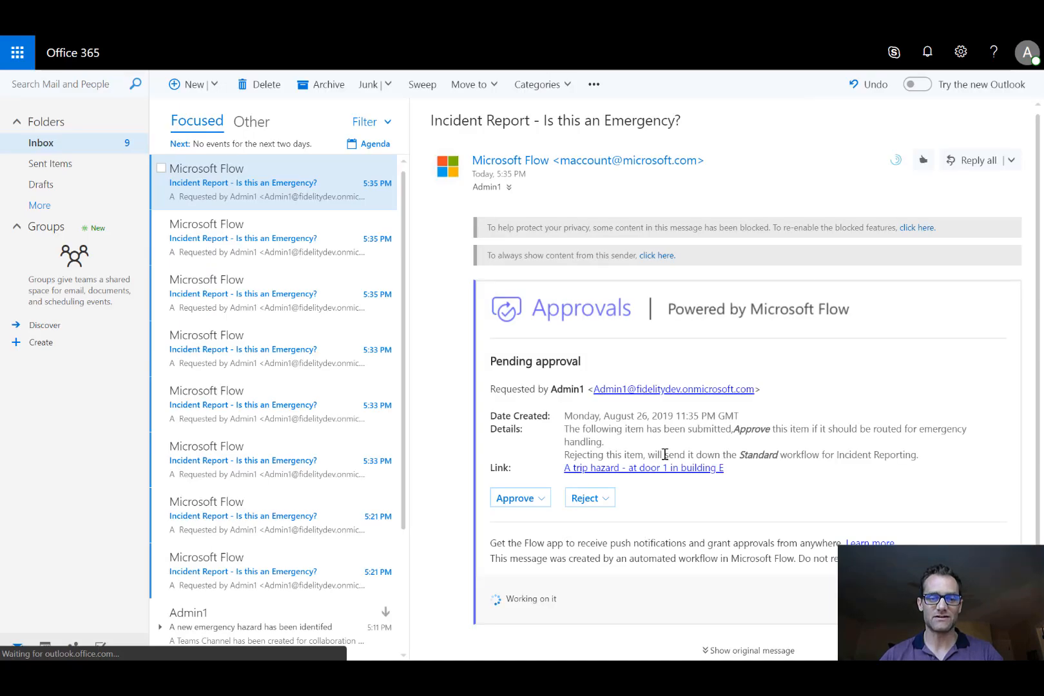
{"action": "left_click", "coordinate": [538, 499]}
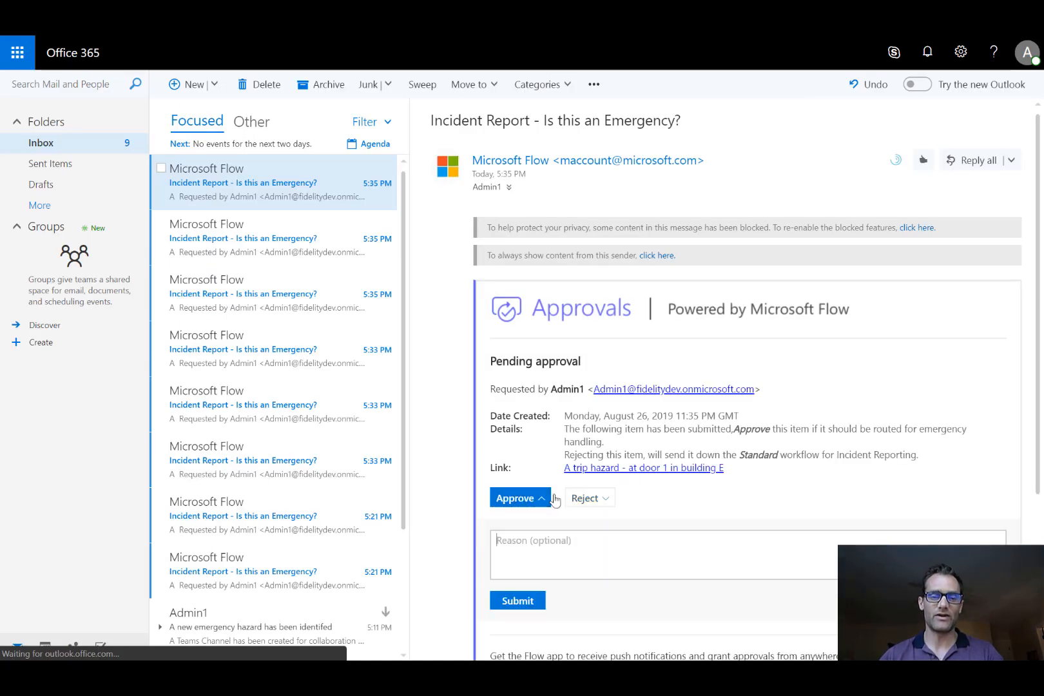
{"action": "left_click", "coordinate": [519, 602]}
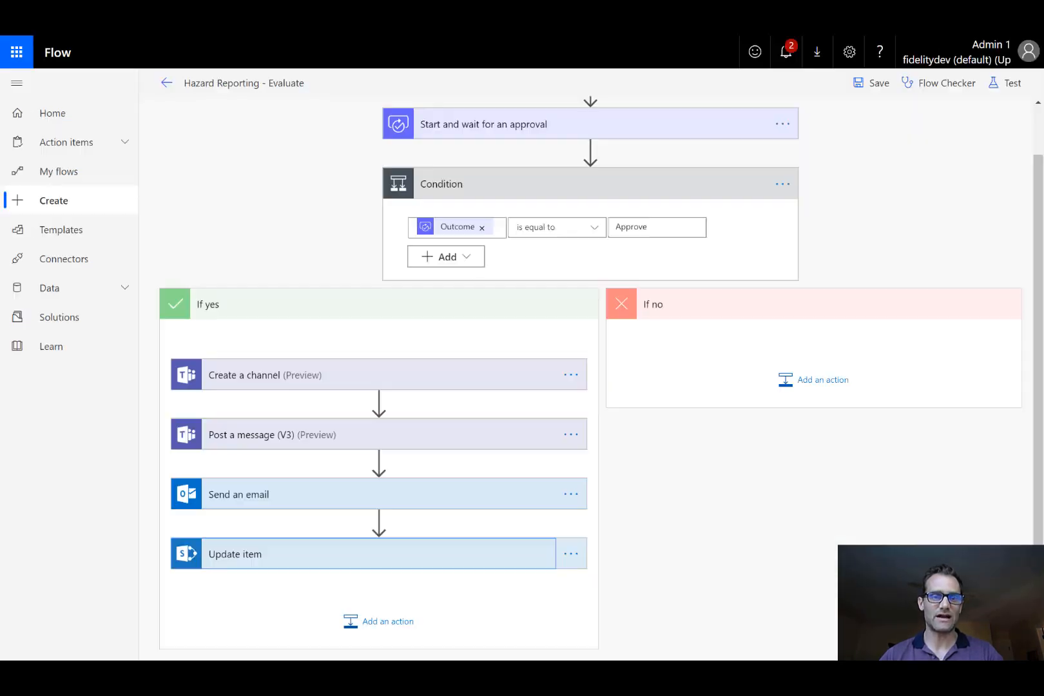
Leave the flow editor in Microsoft Flow, open the latest Hazard Reporting - Evaluate run and examine its Condition and If yes actions
{"action": "left_click", "coordinate": [165, 83]}
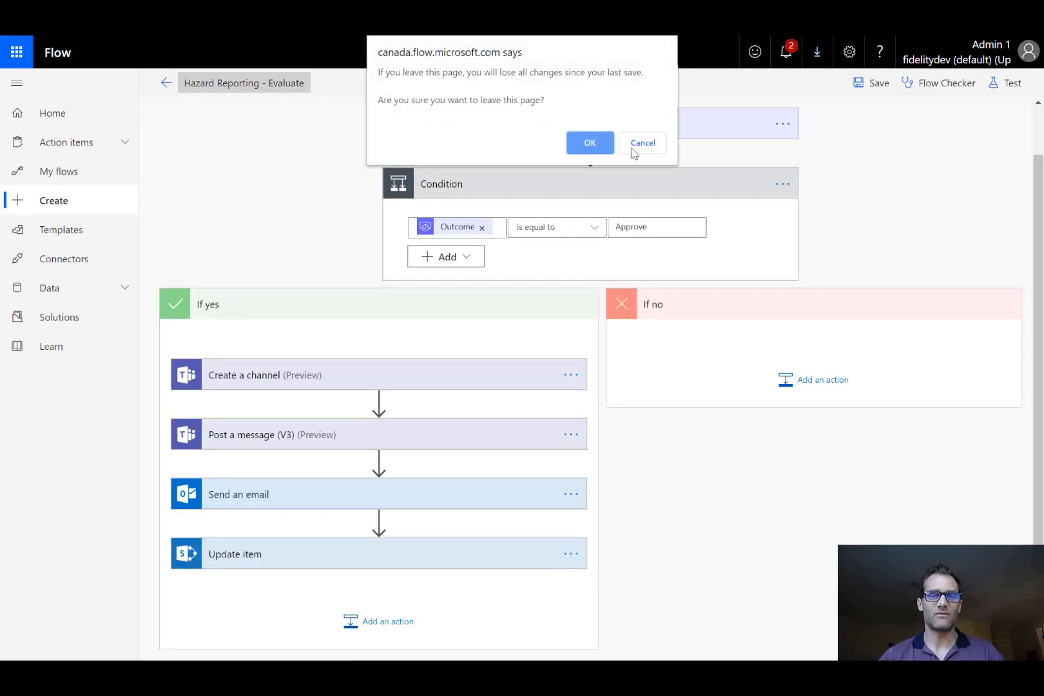
{"action": "left_click", "coordinate": [590, 143]}
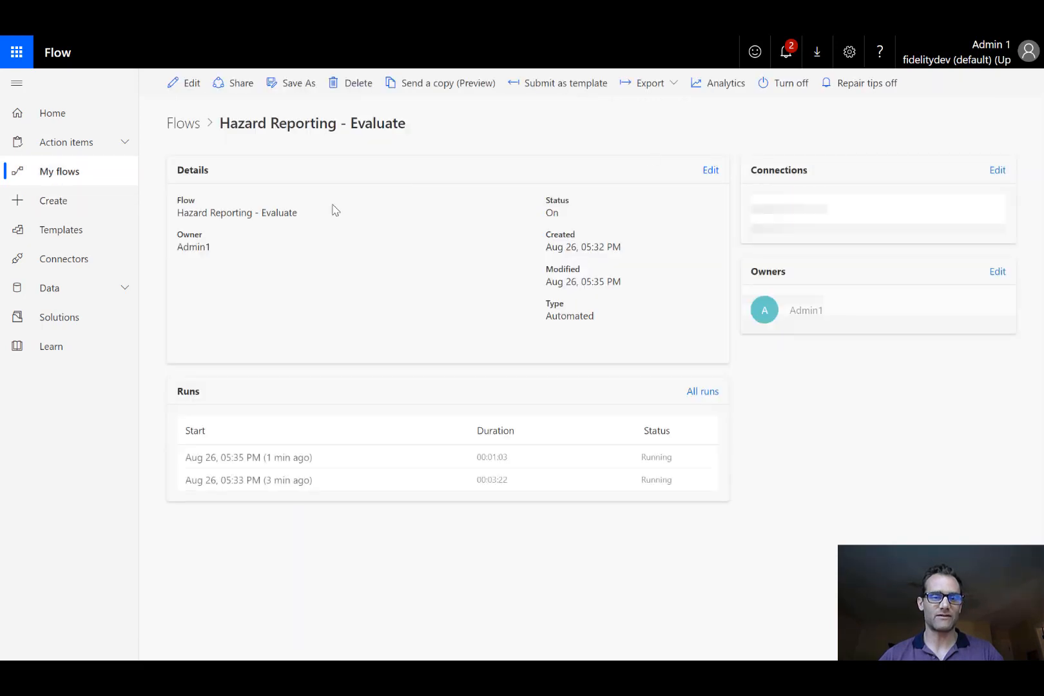
{"action": "left_click", "coordinate": [356, 455]}
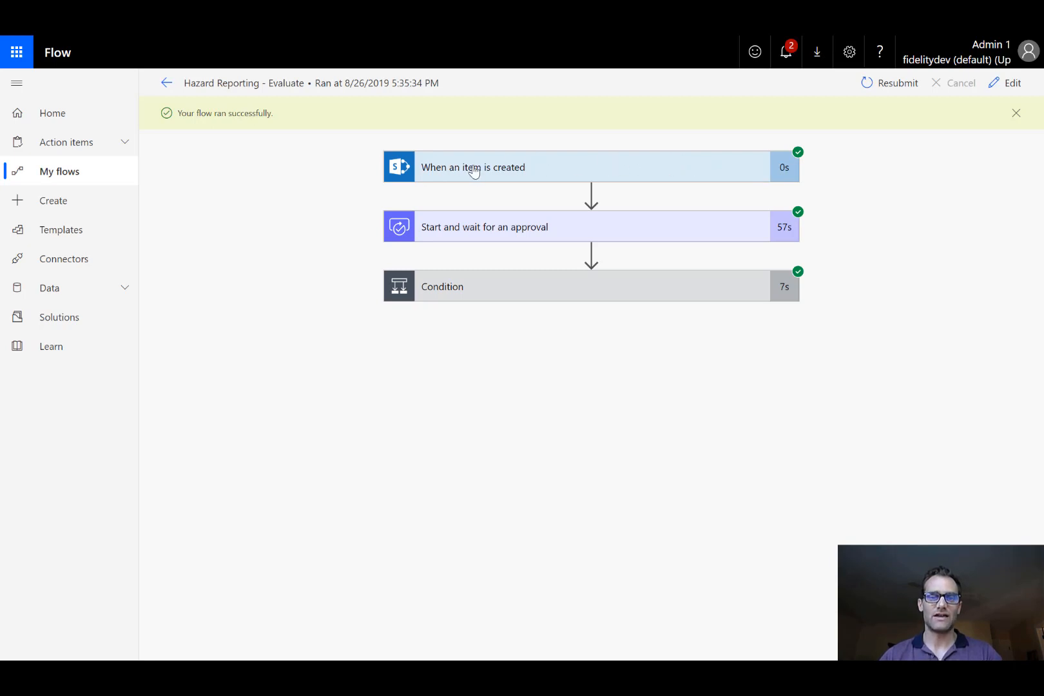
{"action": "left_click", "coordinate": [561, 291]}
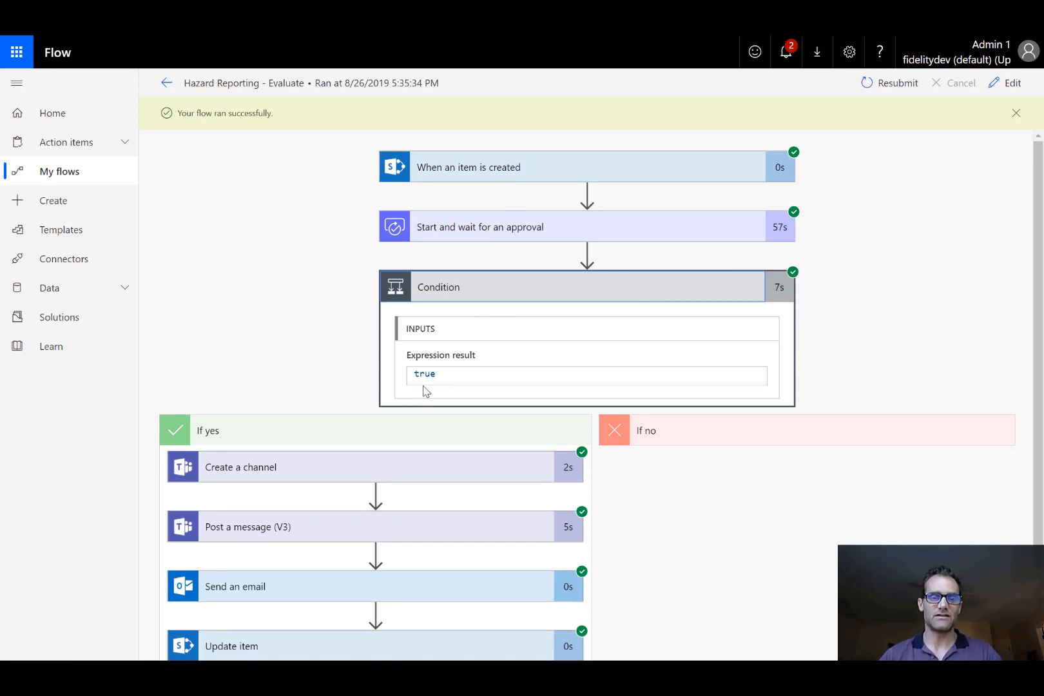
{"action": "scroll", "coordinate": [543, 411], "scroll_direction": "down", "scroll_amount": 2}
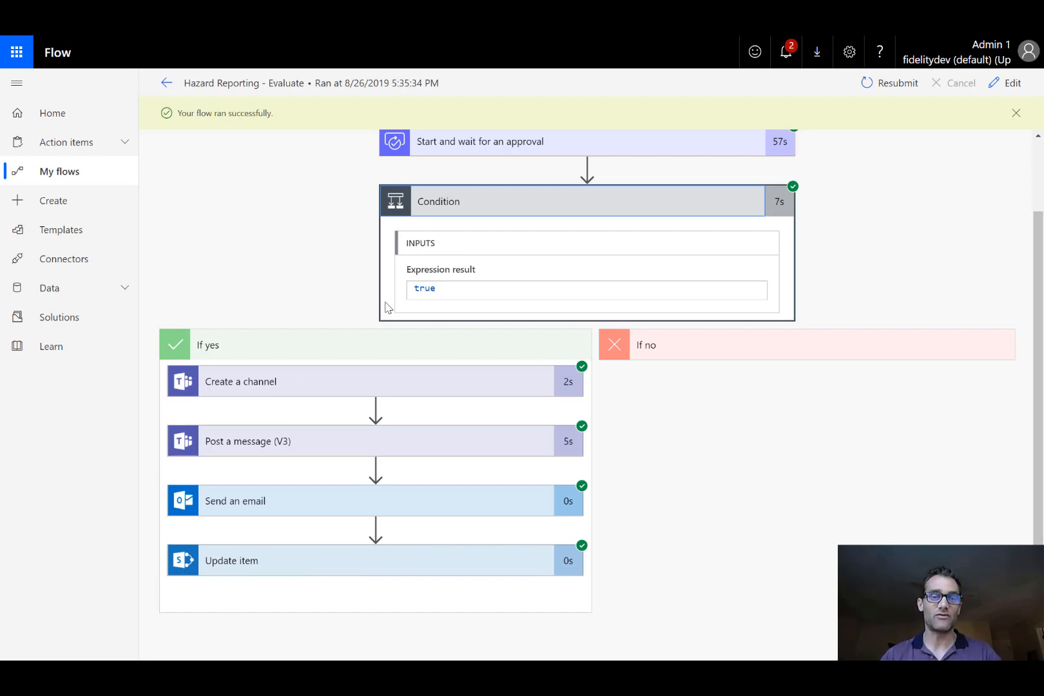
In Microsoft Teams, read the full post in the Emergency Hazard 18 channel and open its View the Incident link
{"action": "left_click", "coordinate": [158, 10]}
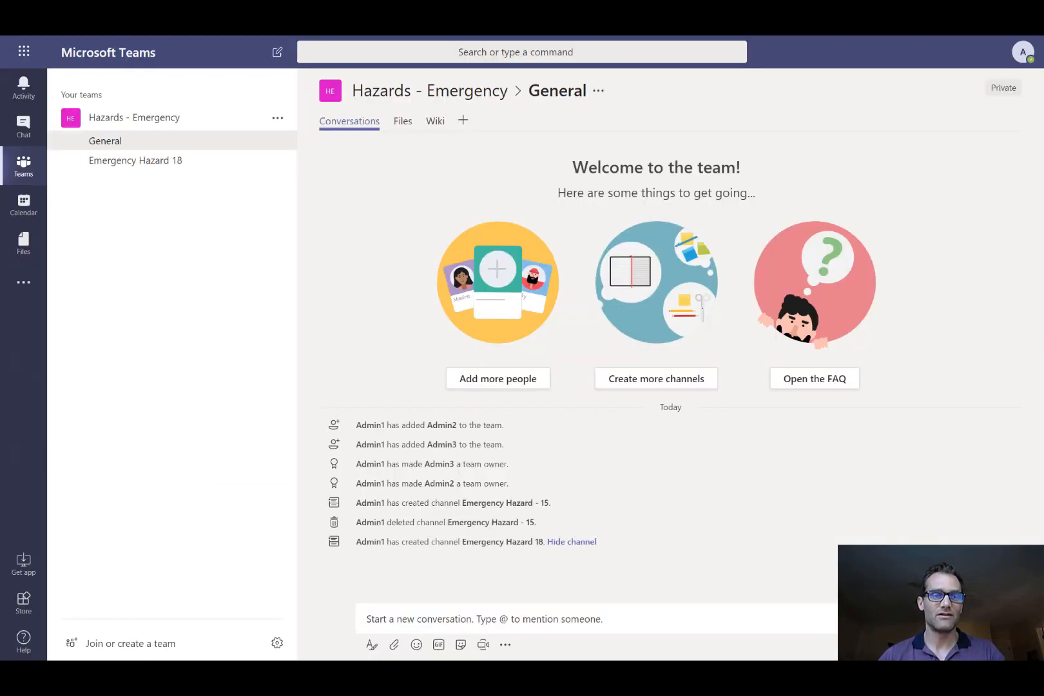
{"action": "left_click", "coordinate": [162, 169]}
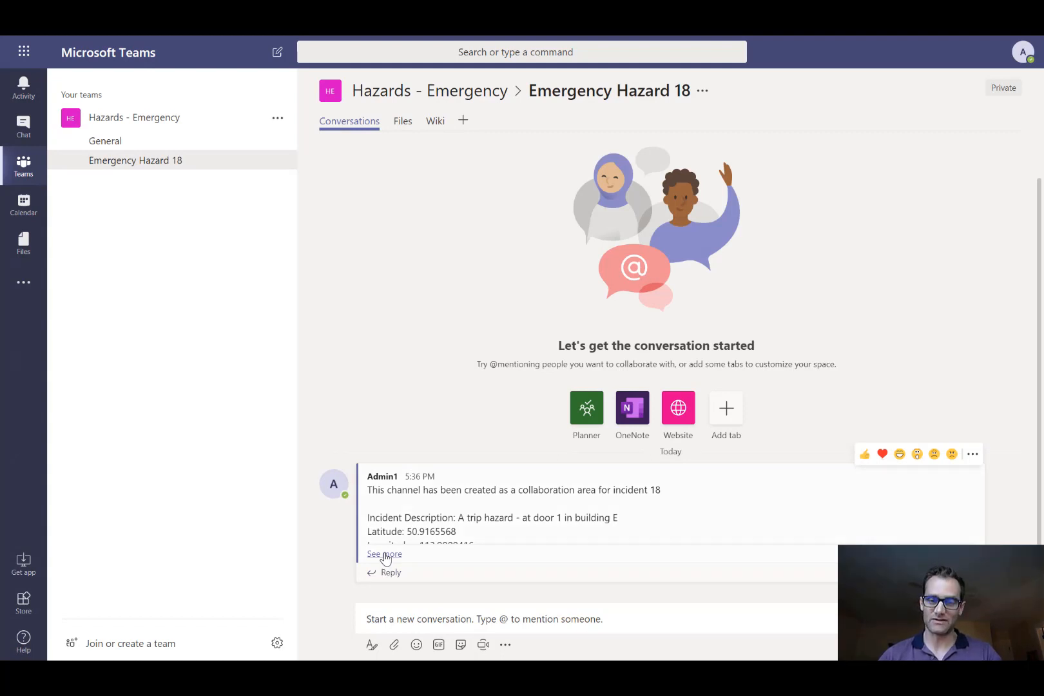
{"action": "left_click", "coordinate": [385, 556]}
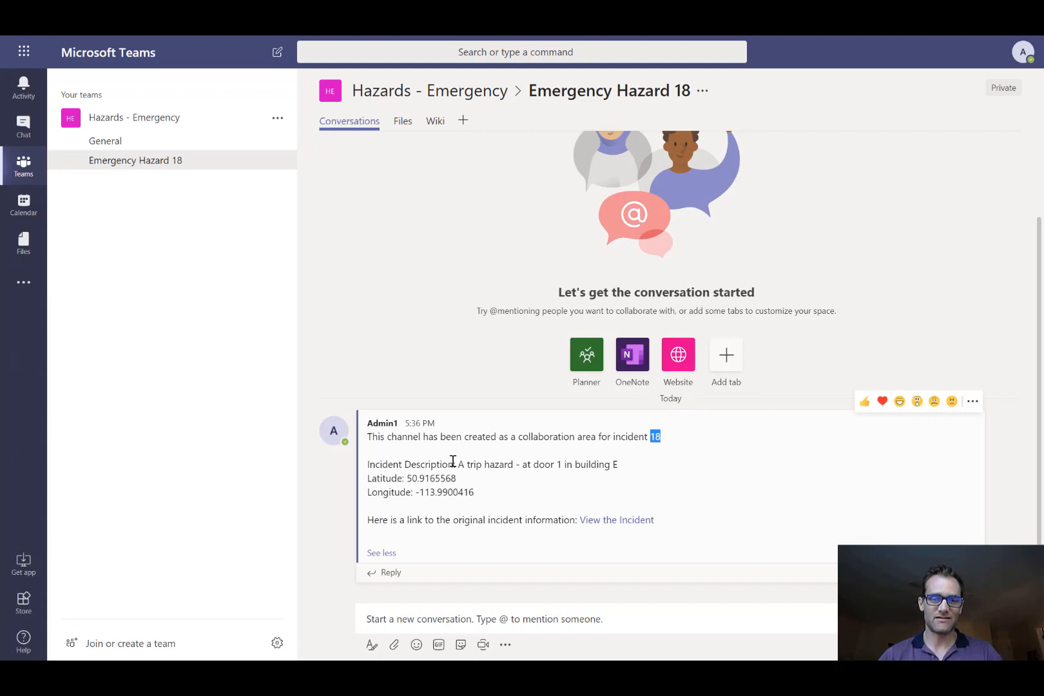
{"action": "left_click", "coordinate": [622, 523]}
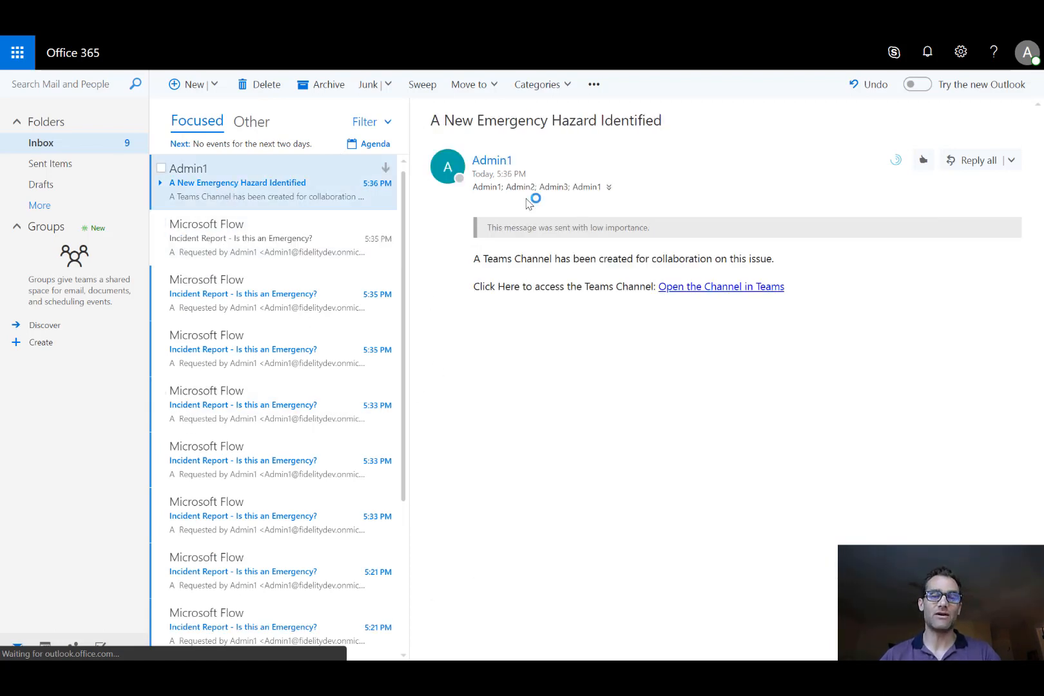
Read the "A New Emergency Hazard Identified" email in Outlook and open its channel link in the Teams web app, declining the desktop app
{"action": "left_click_drag", "start_coordinate": [472, 258], "coordinate": [805, 259]}
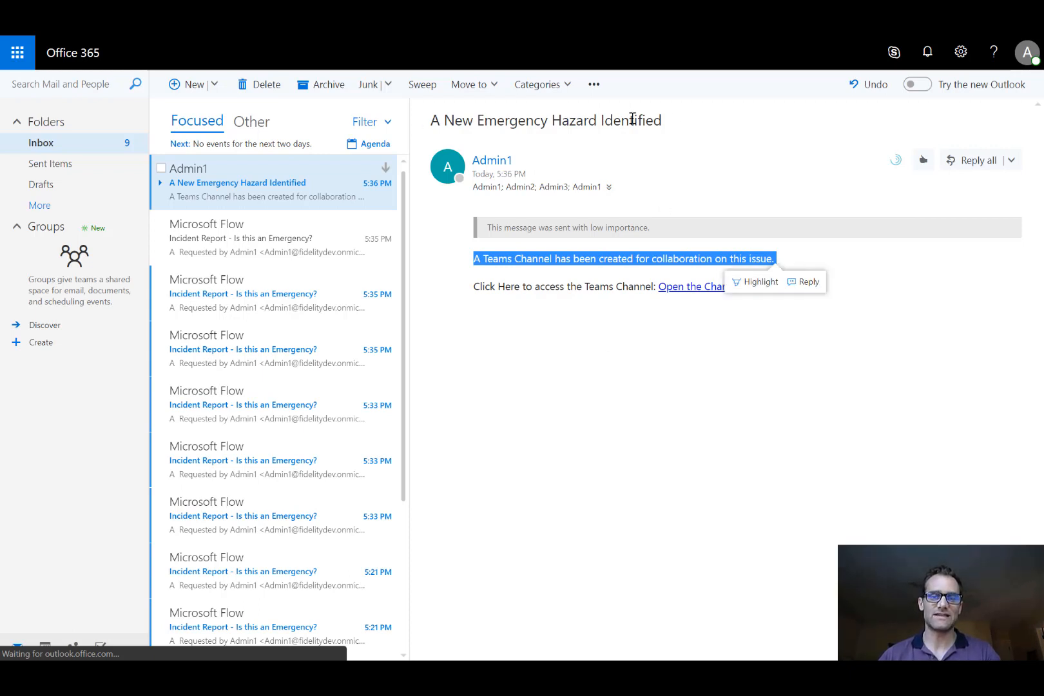
{"action": "left_click", "coordinate": [741, 352]}
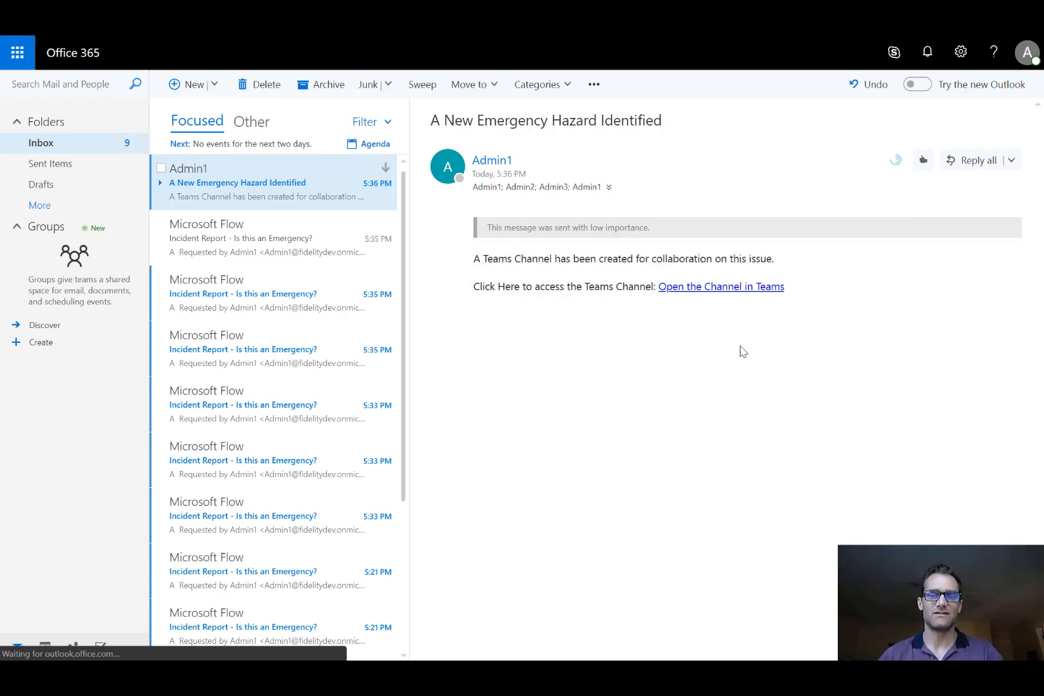
{"action": "left_click", "coordinate": [727, 290]}
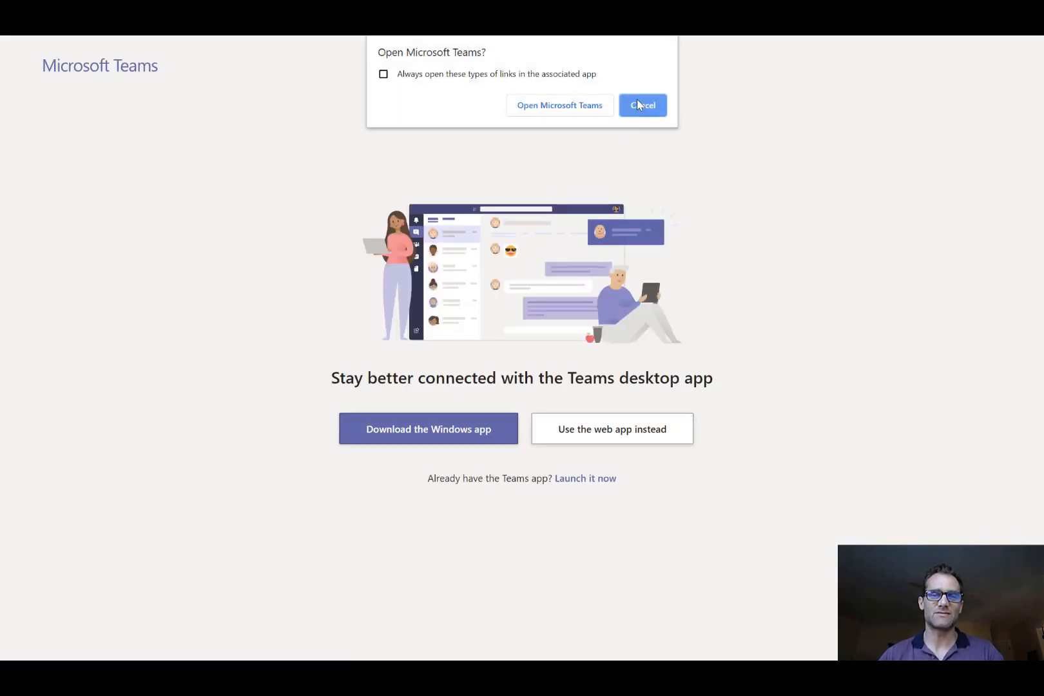
{"action": "left_click", "coordinate": [641, 105]}
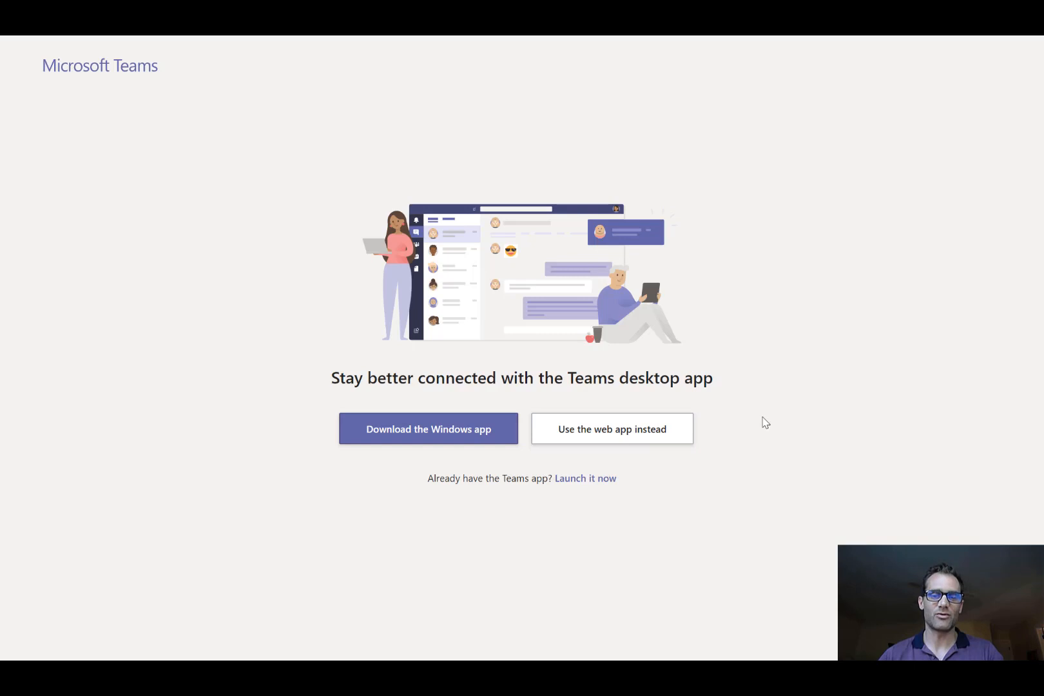
{"action": "left_click", "coordinate": [611, 436]}
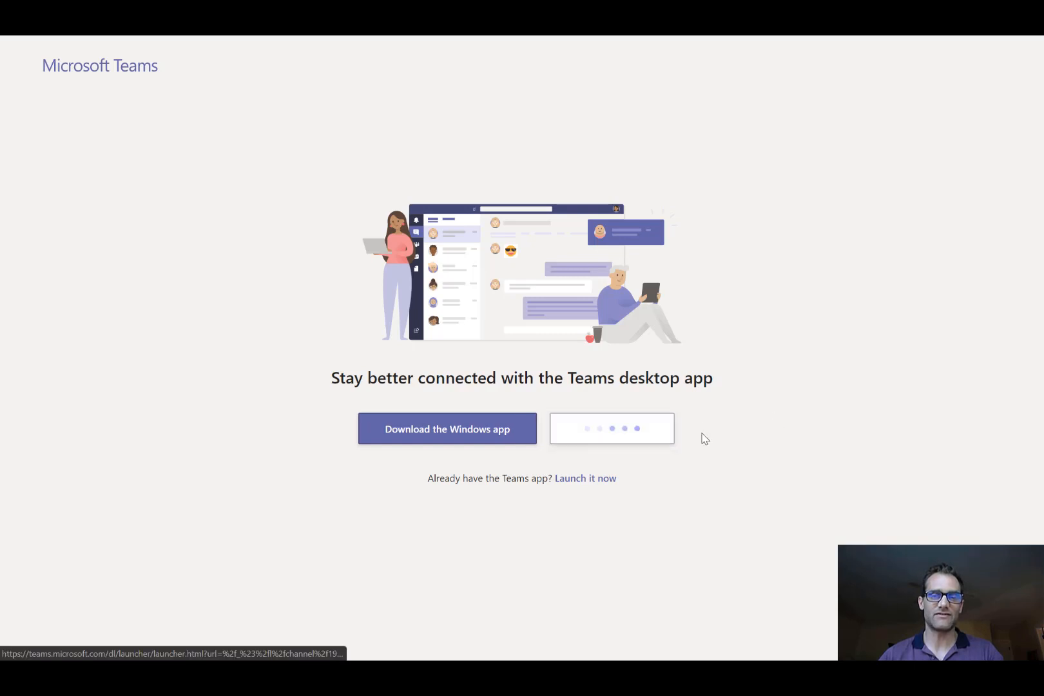